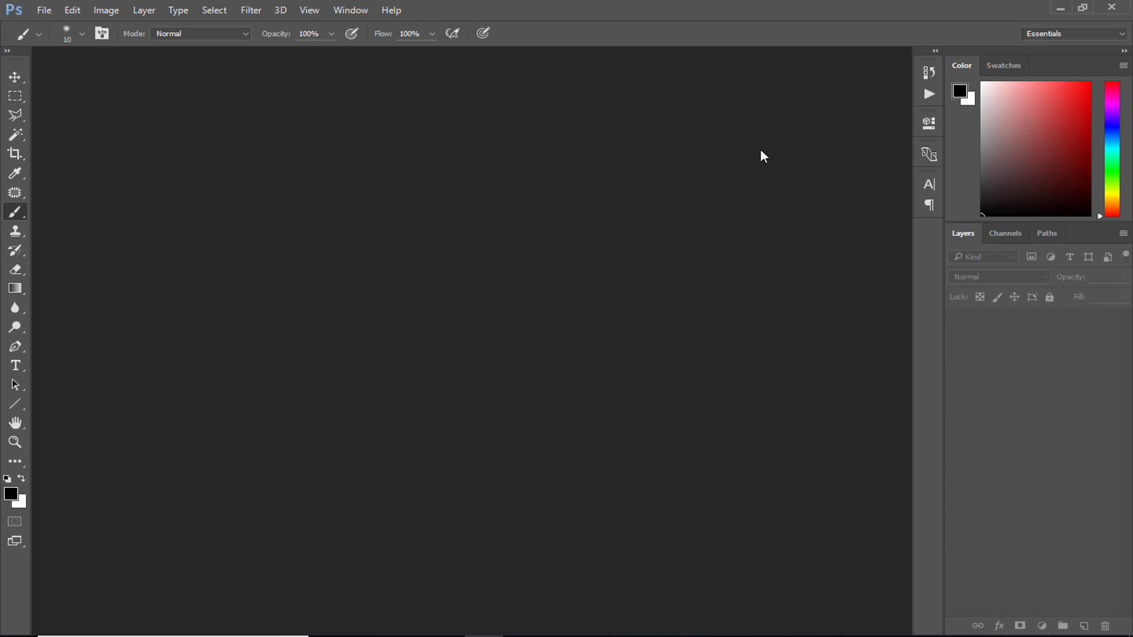
Step: Open the photo DSC_0269.JPG and dismiss the Creative Cloud repair prompt without repairing
key("ctrl+o")
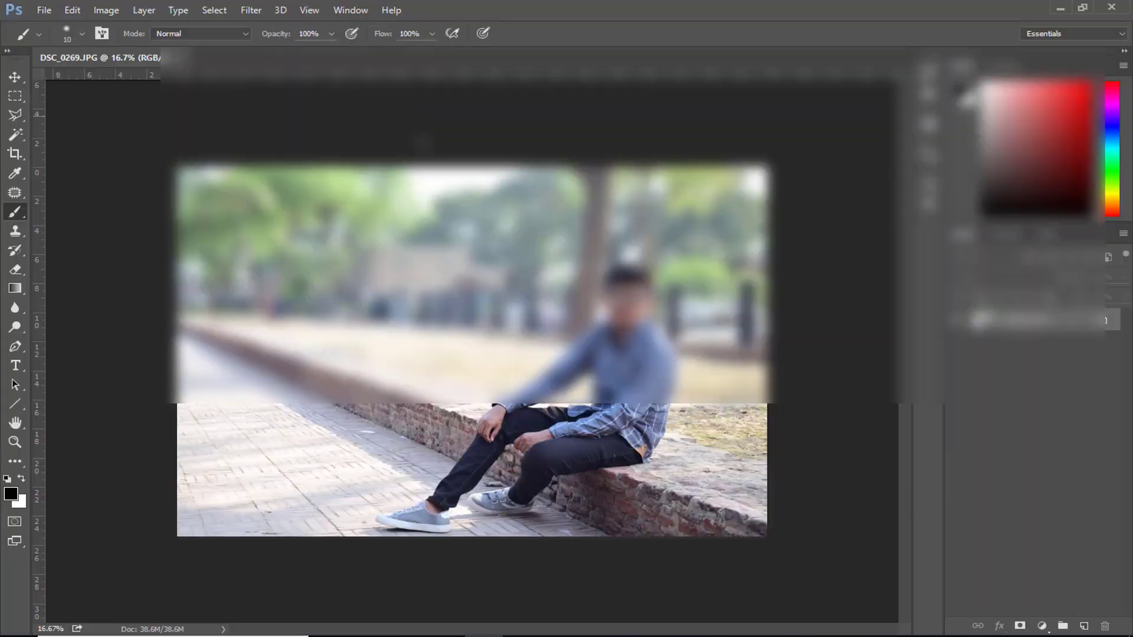
left_click(15, 77)
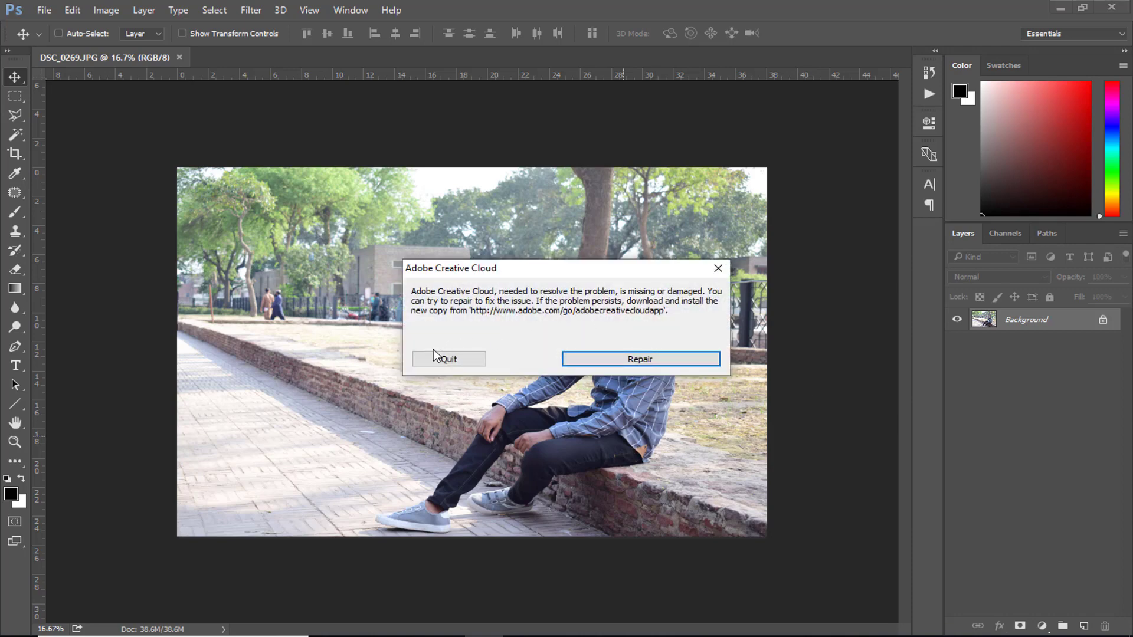
left_click(437, 357)
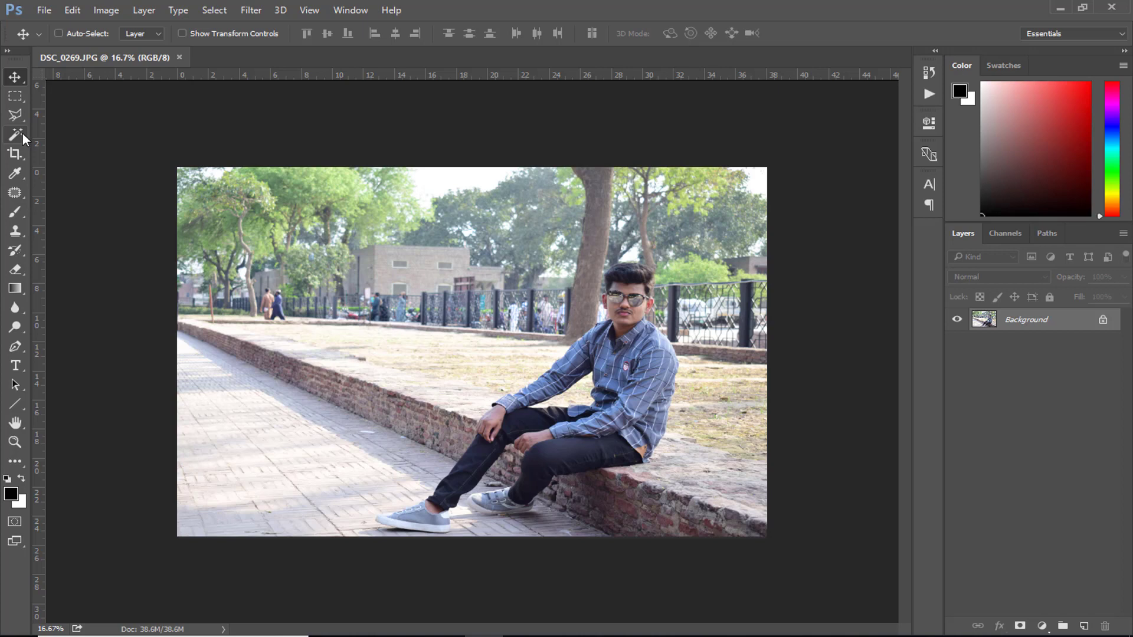
left_click(930, 95)
left_click(791, 116)
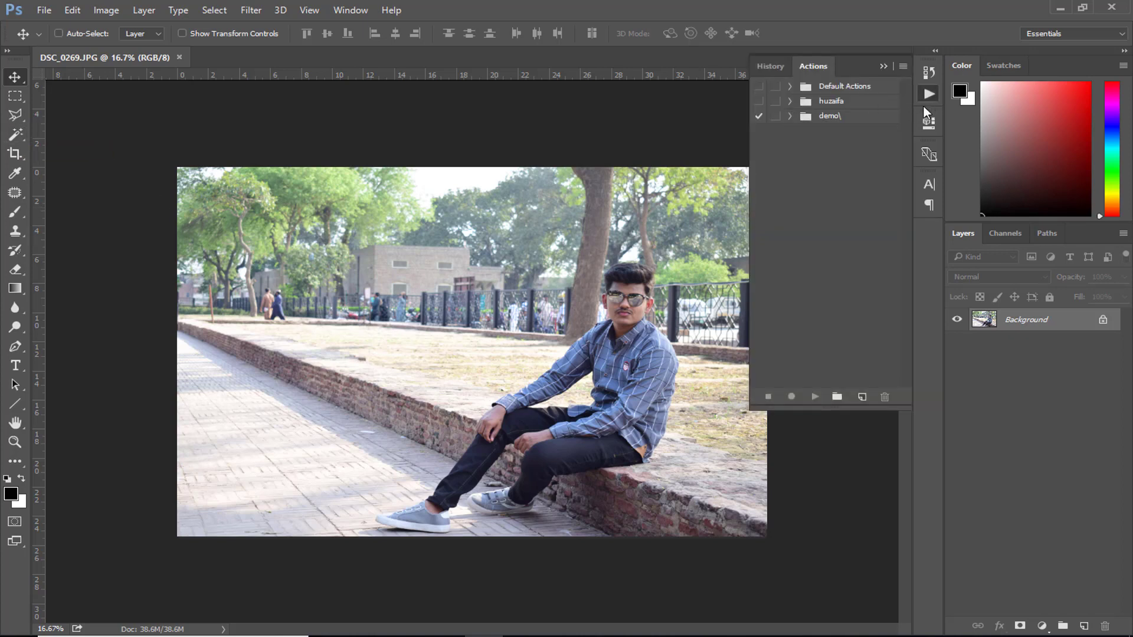
left_click(930, 92)
left_click(930, 92)
left_click(885, 66)
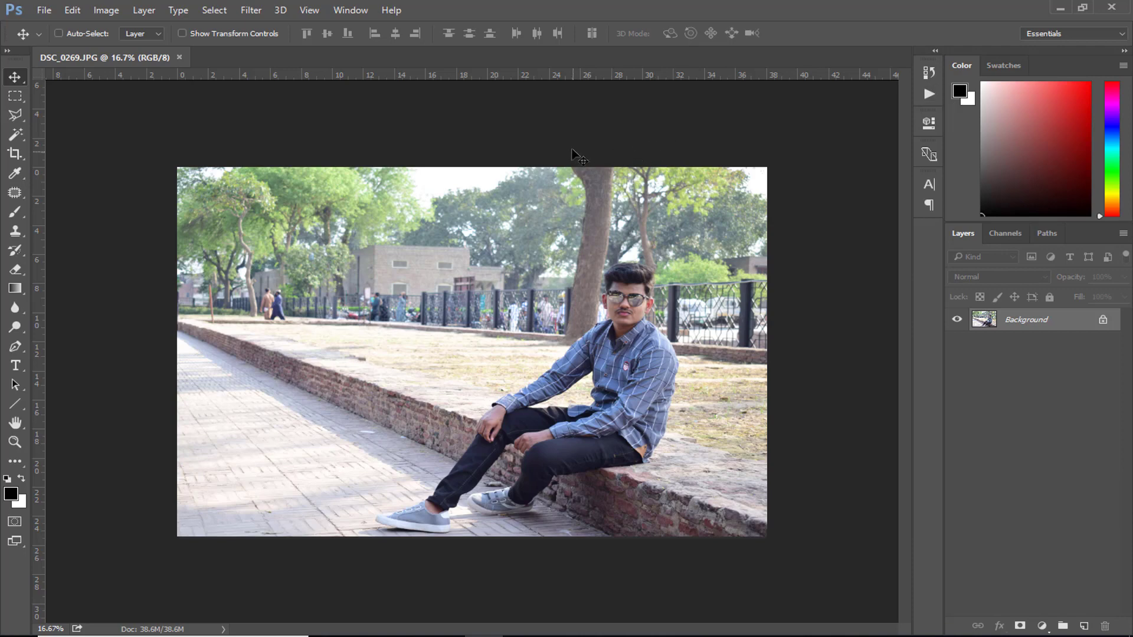
left_click(351, 12)
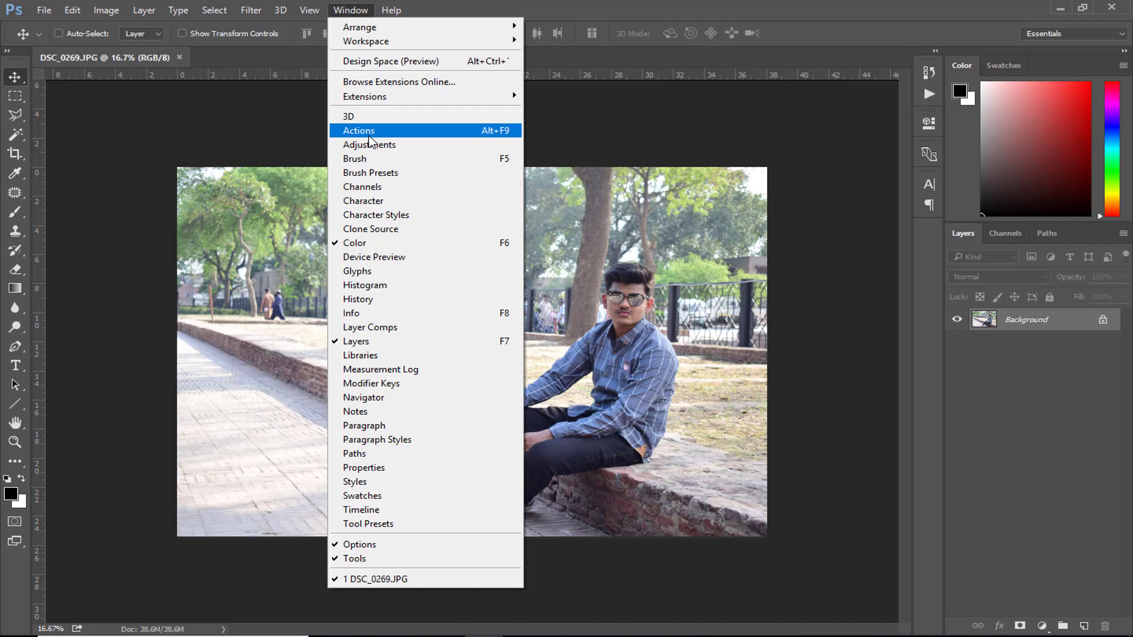
left_click(719, 229)
Step: Show the list of actions and switch off all commands in the demo\ action set
key("alt+F9")
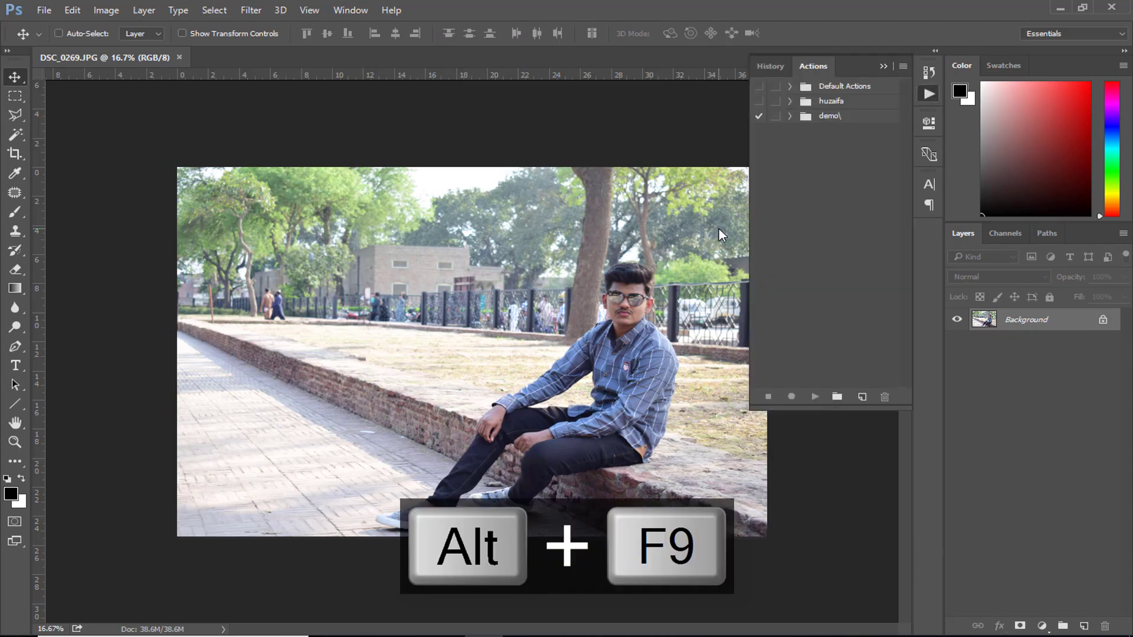
left_click(761, 122)
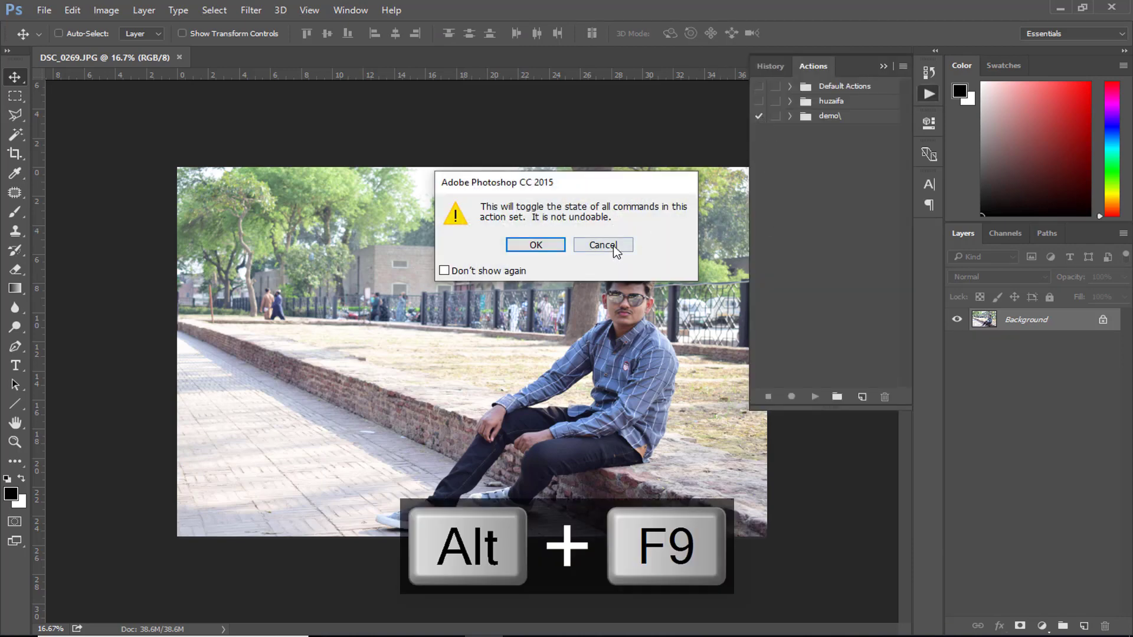
left_click(519, 245)
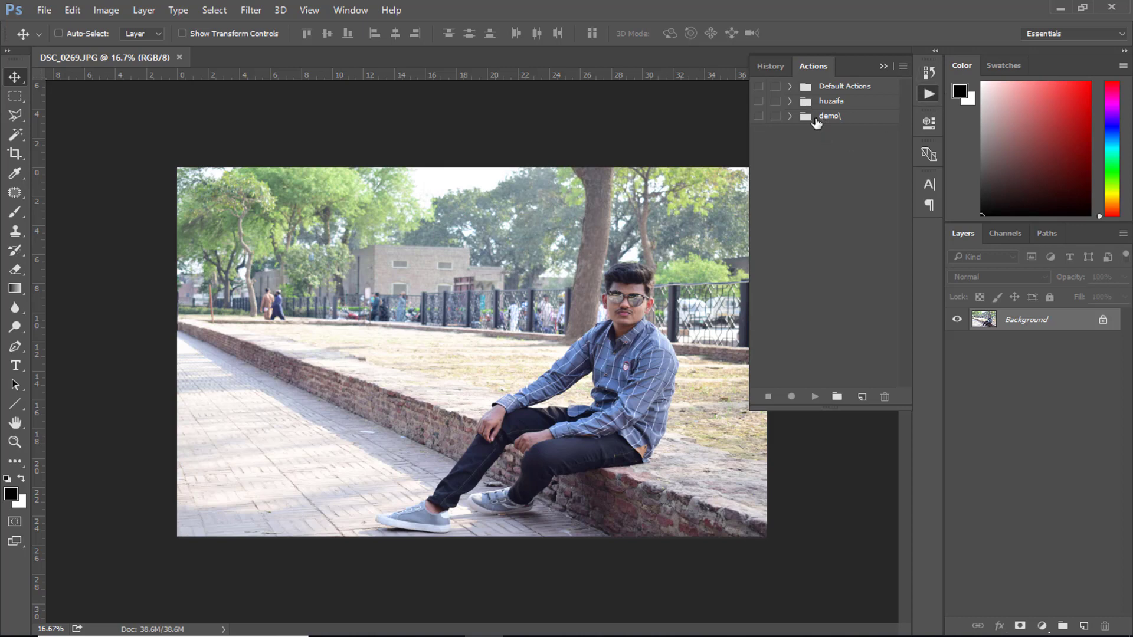
Step: Create a new action set named "test"
left_click(836, 398)
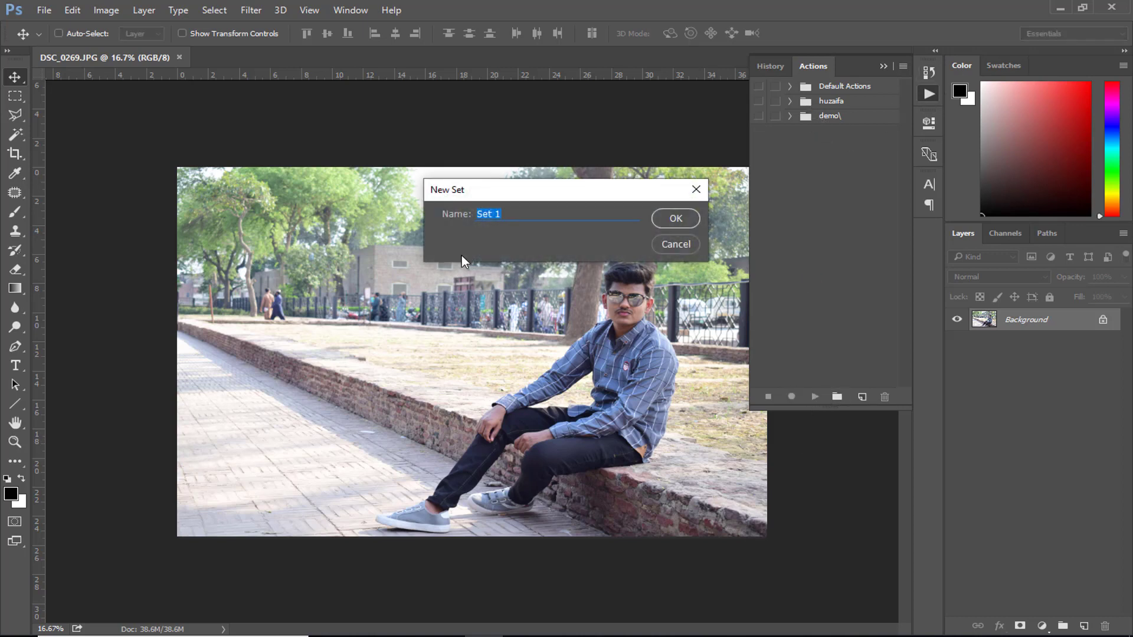
type("test")
key("Return")
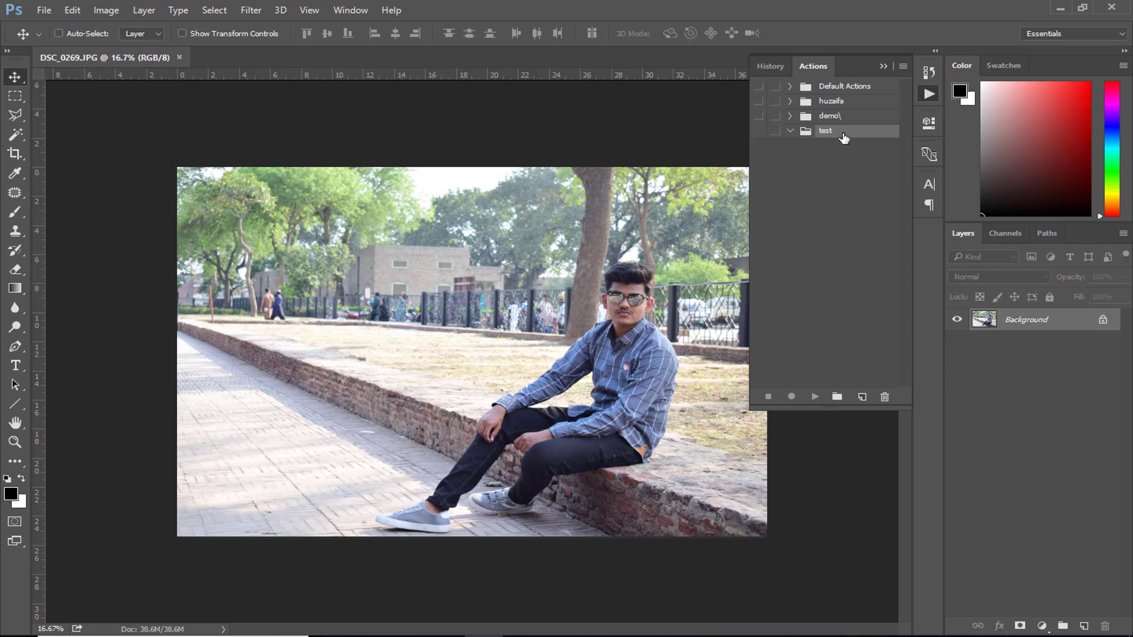
Step: Set up a new action named "color correction" in the test set
left_click(862, 397)
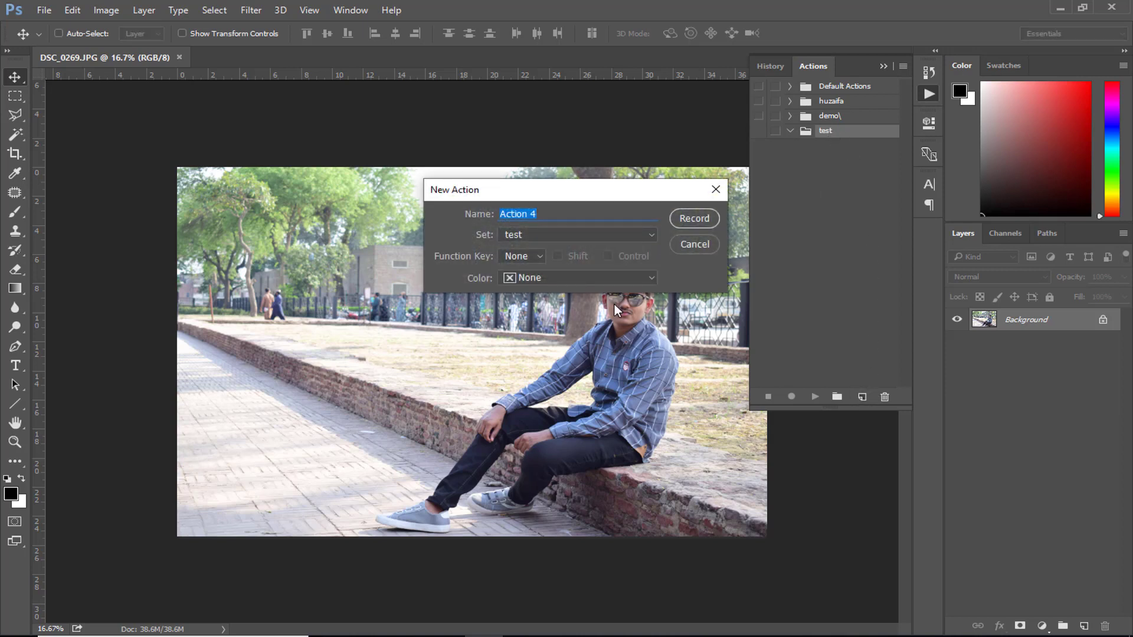
left_click_drag(593, 194, 469, 212)
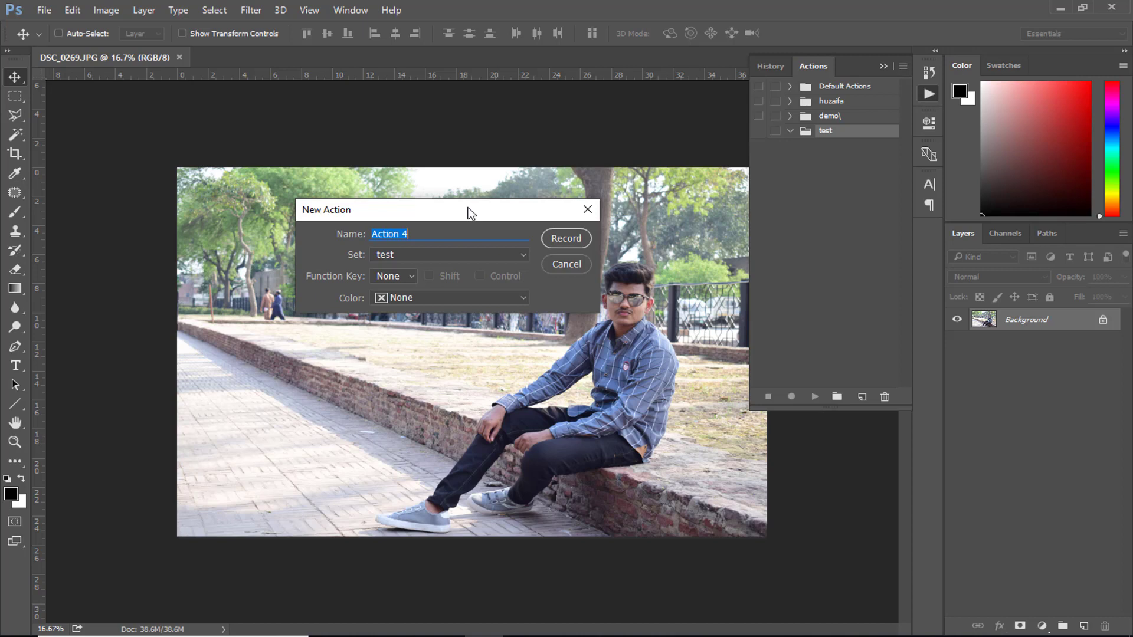
type("color correection")
key("BackSpace")
left_click(439, 255)
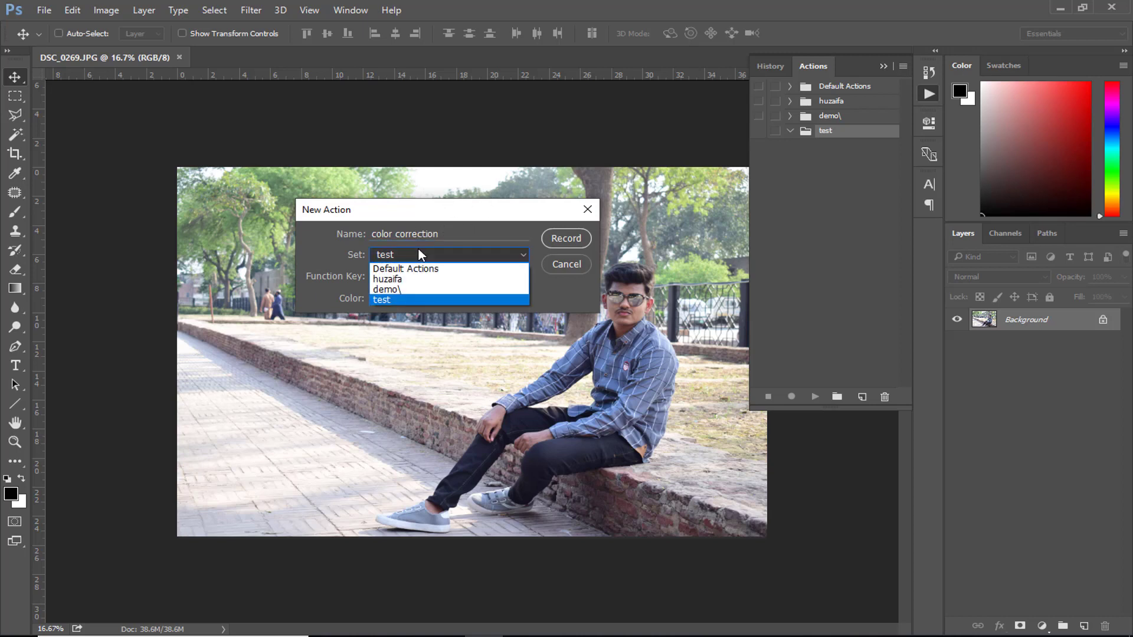
left_click(419, 255)
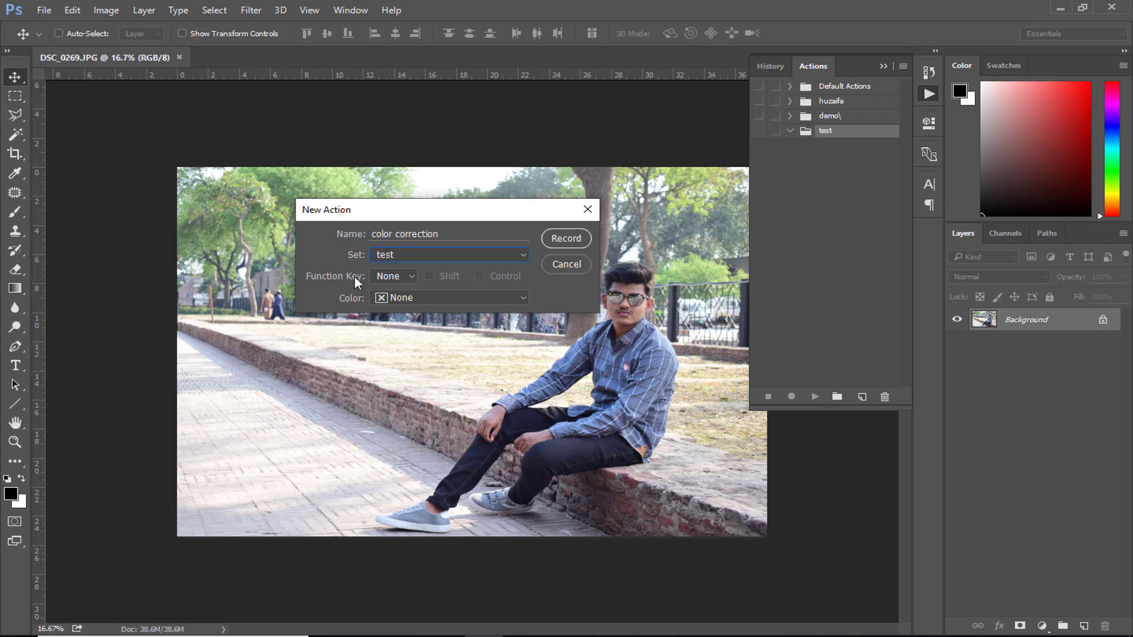
Step: Assign F10 with Control as the action's function key and start recording it
left_click(387, 277)
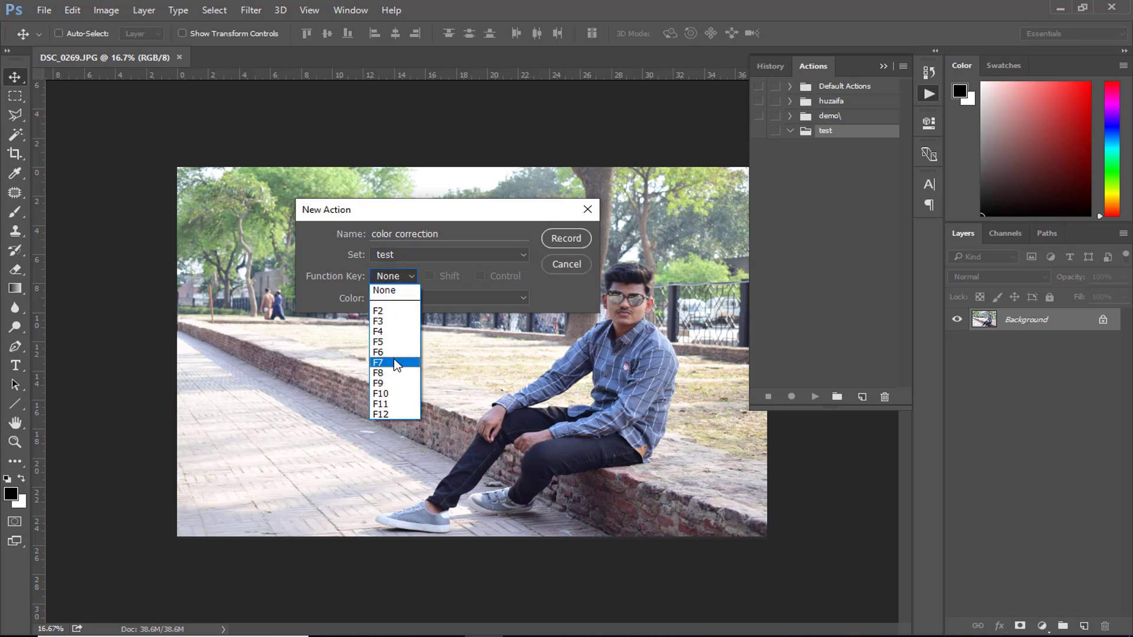
left_click(391, 393)
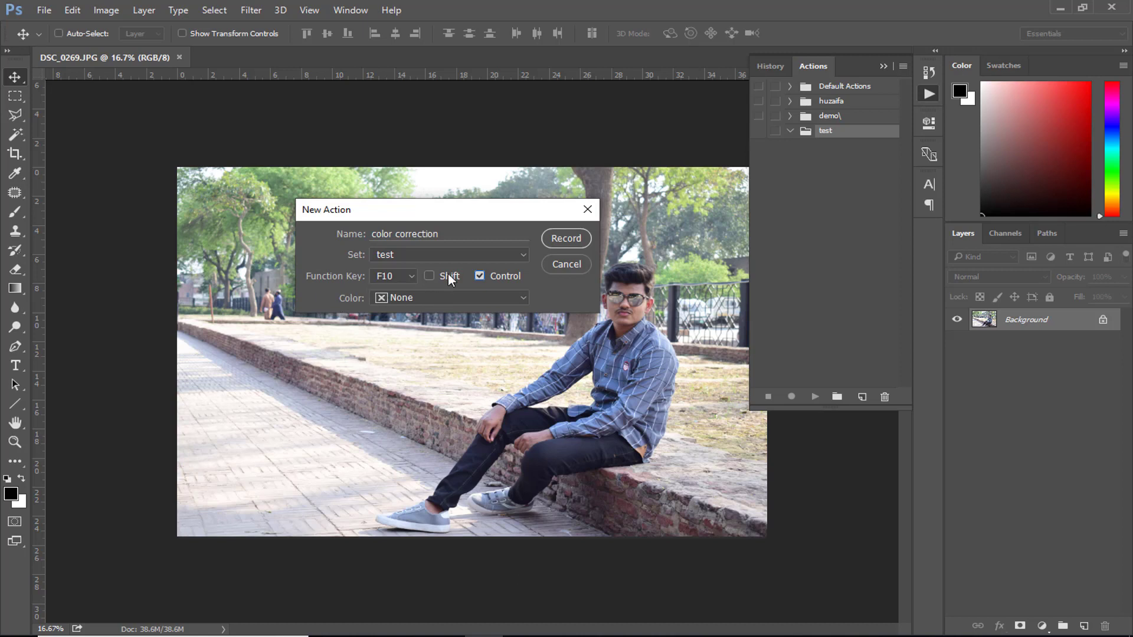
left_click(551, 239)
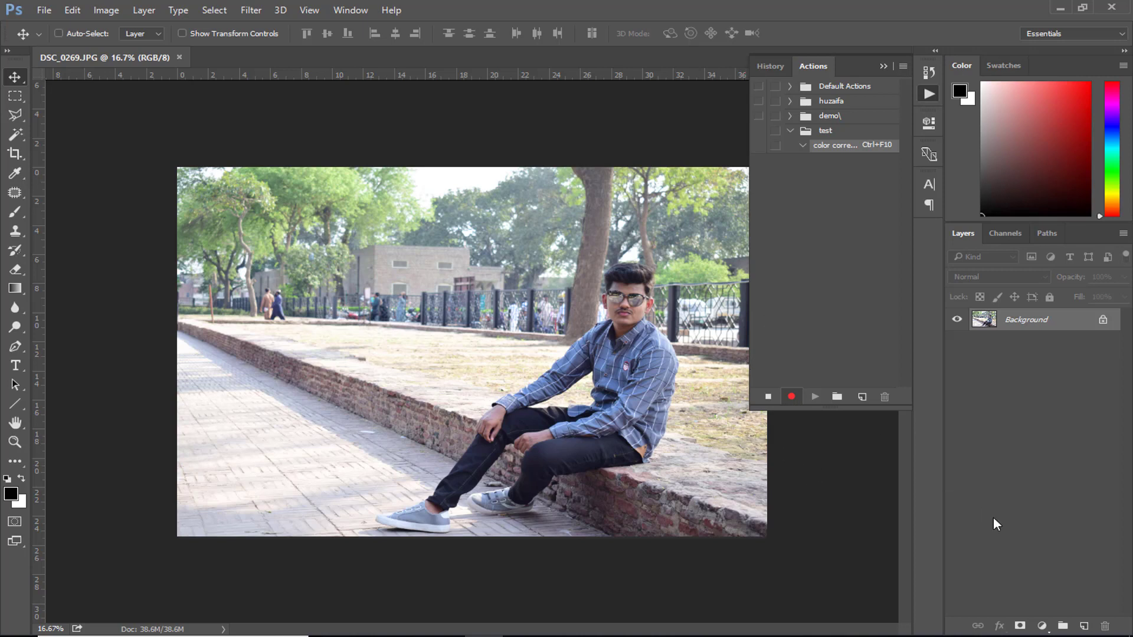
Step: Duplicate the Background layer and toggle the copy's visibility to check it
left_click(883, 66)
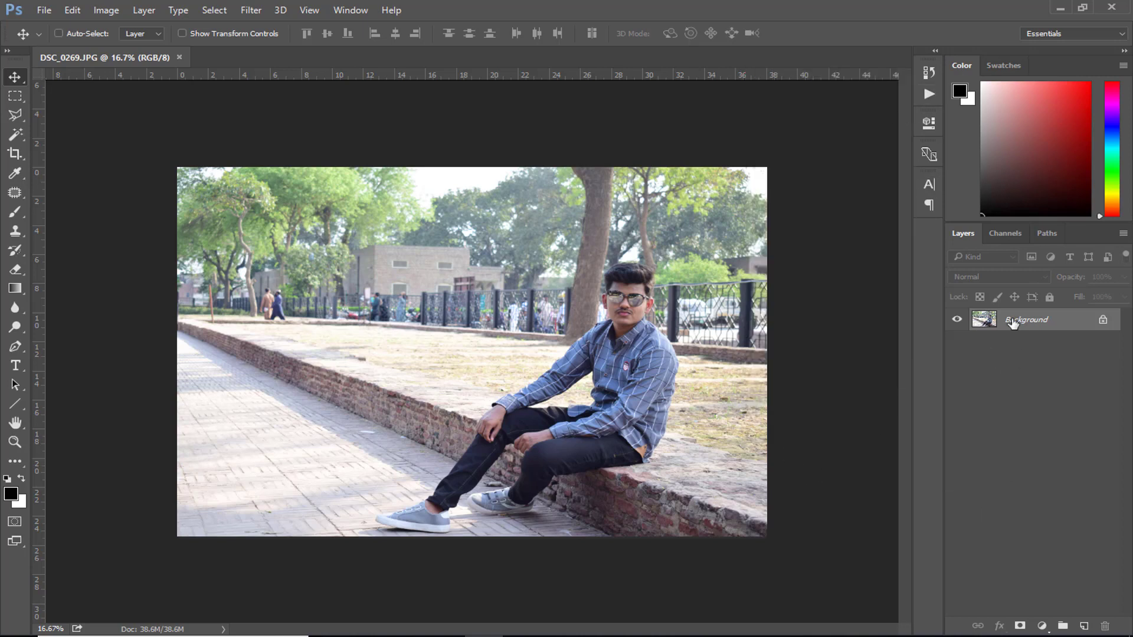
key("ctrl+j")
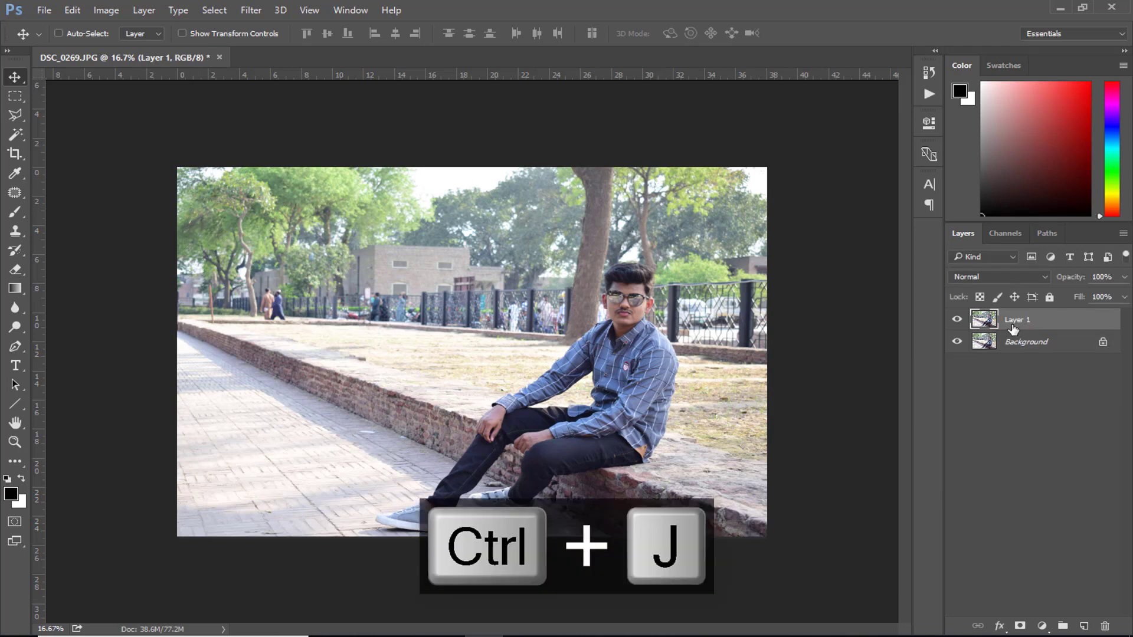
left_click(957, 319)
left_click(957, 319)
Step: Apply Curves to Layer 1, brightening the midtones with added points including input 43 to output 48 and input 89 to output 114
left_click(113, 10)
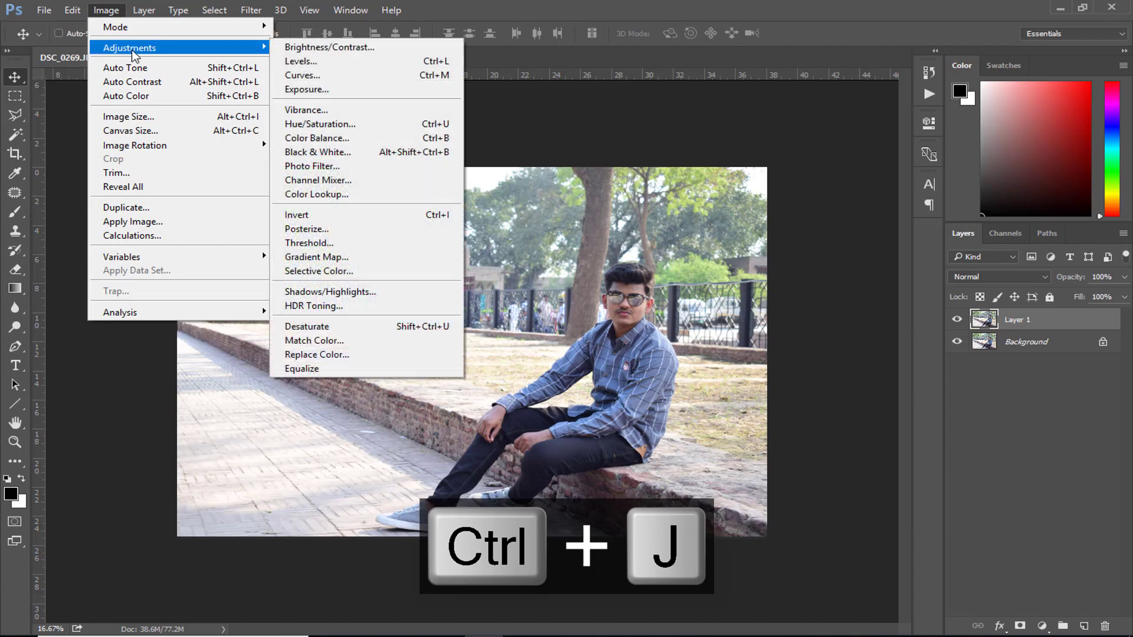
mouse_move(260, 49)
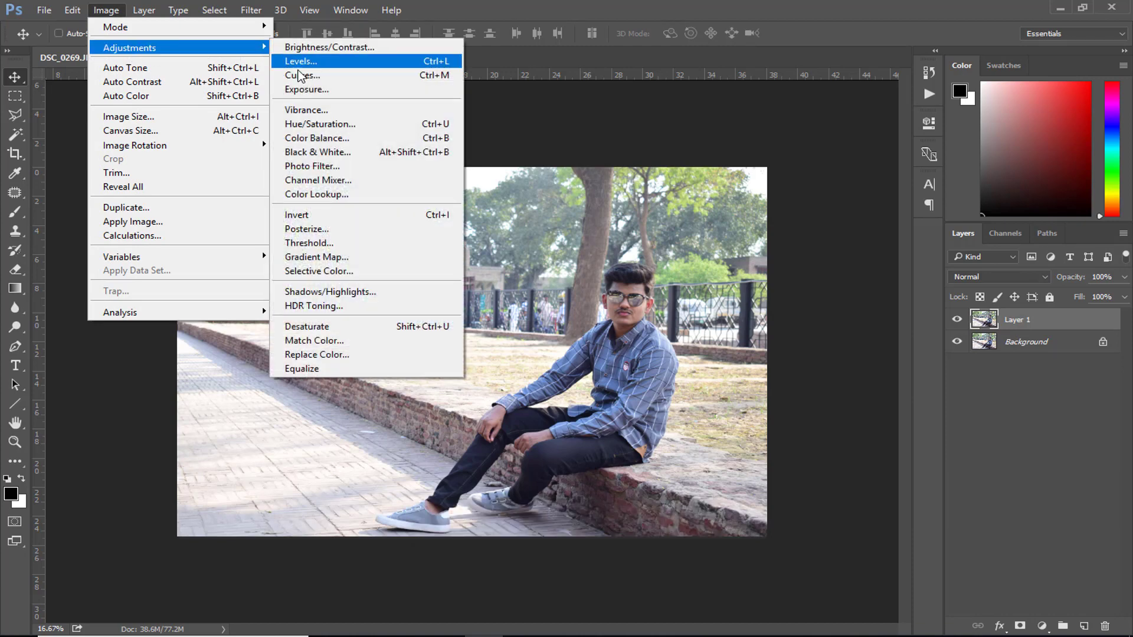
left_click(299, 74)
left_click_drag(689, 279, 1008, 177)
left_click_drag(923, 348, 939, 318)
left_click_drag(869, 399, 864, 401)
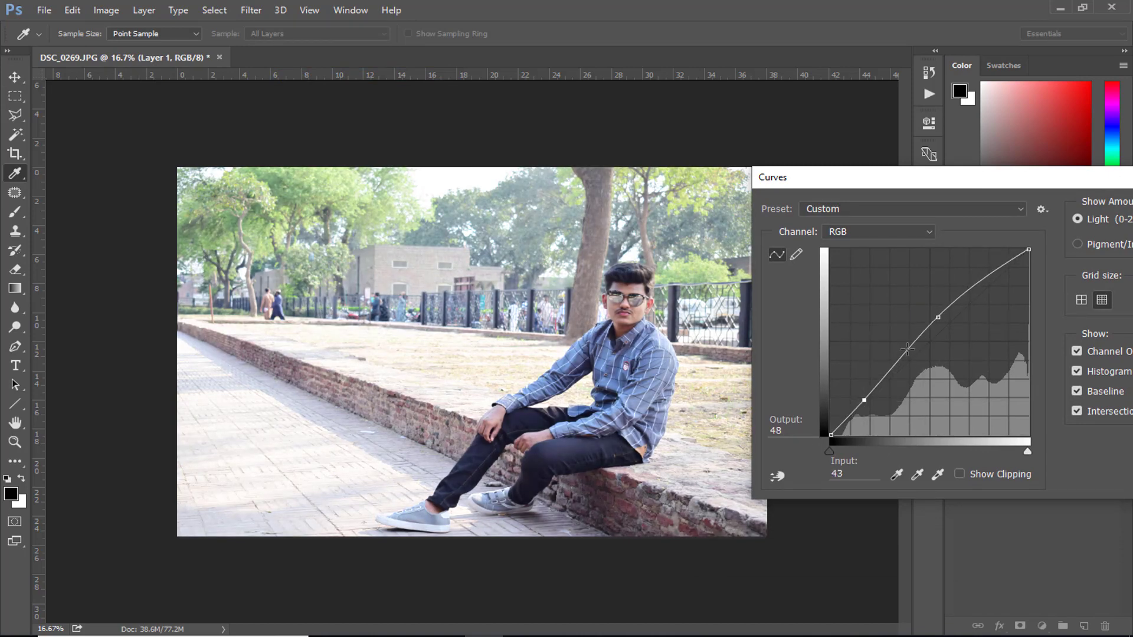
left_click_drag(902, 358, 900, 351)
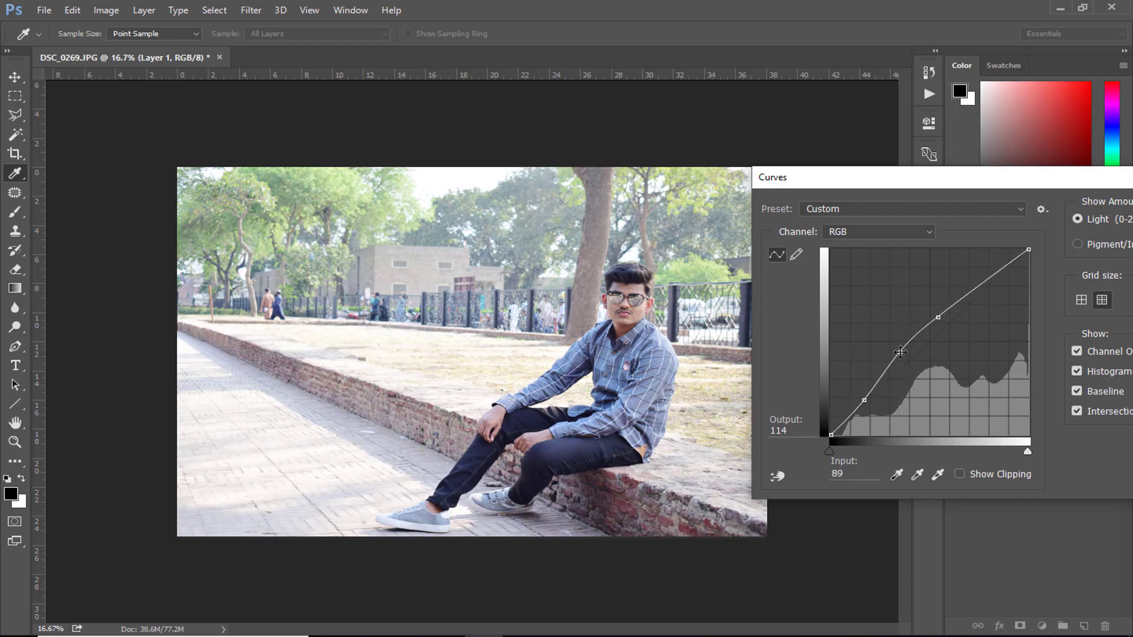
left_click_drag(938, 177, 546, 158)
left_click(823, 192)
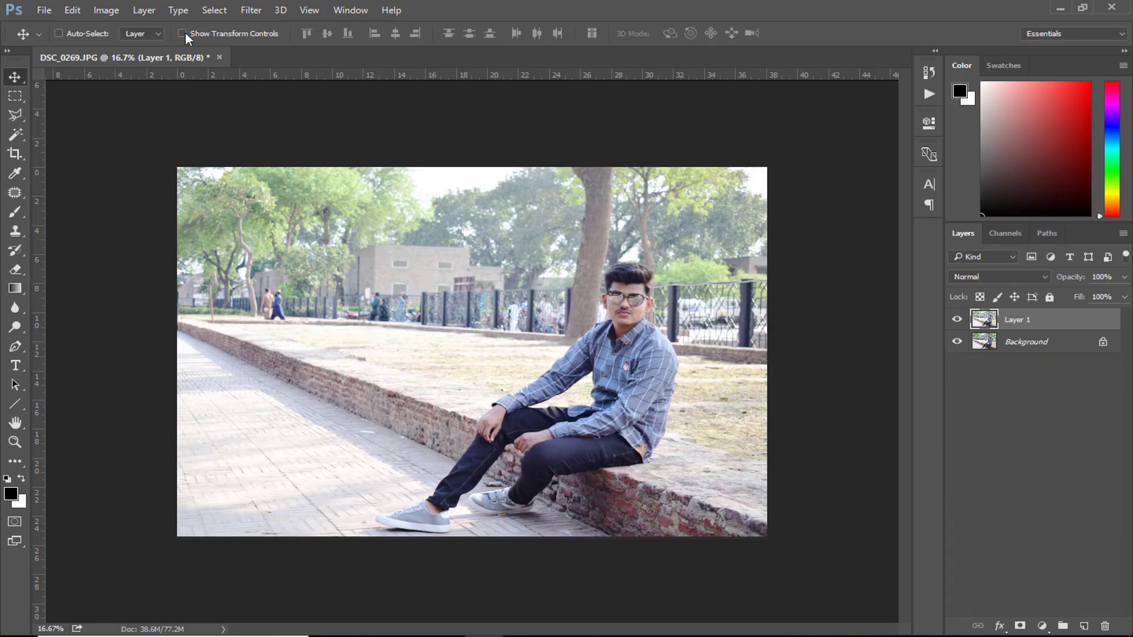
Step: Start the Camera Raw filter on Layer 1, cool the temperature and adjust the exposure, contrast, highlights and shadows
left_click(248, 10)
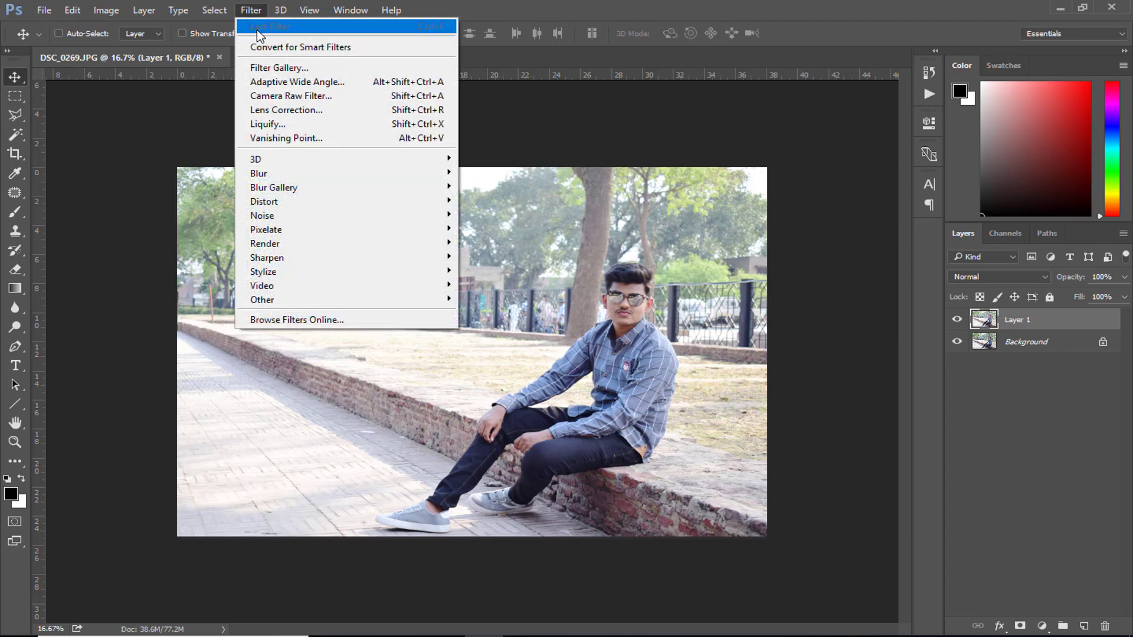
left_click(293, 96)
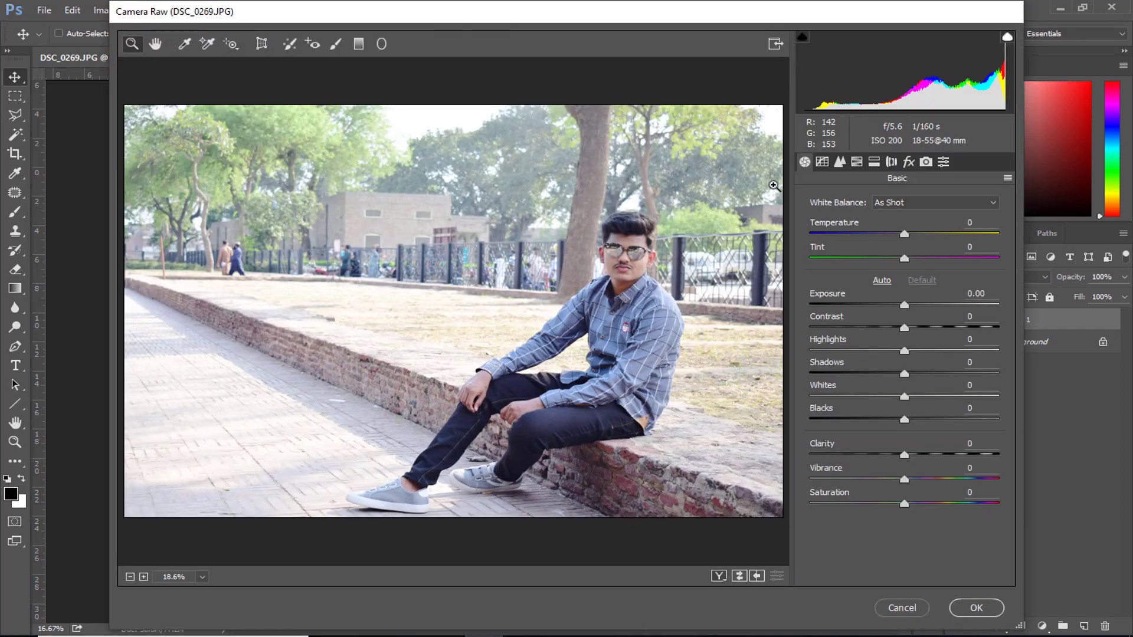
left_click(899, 205)
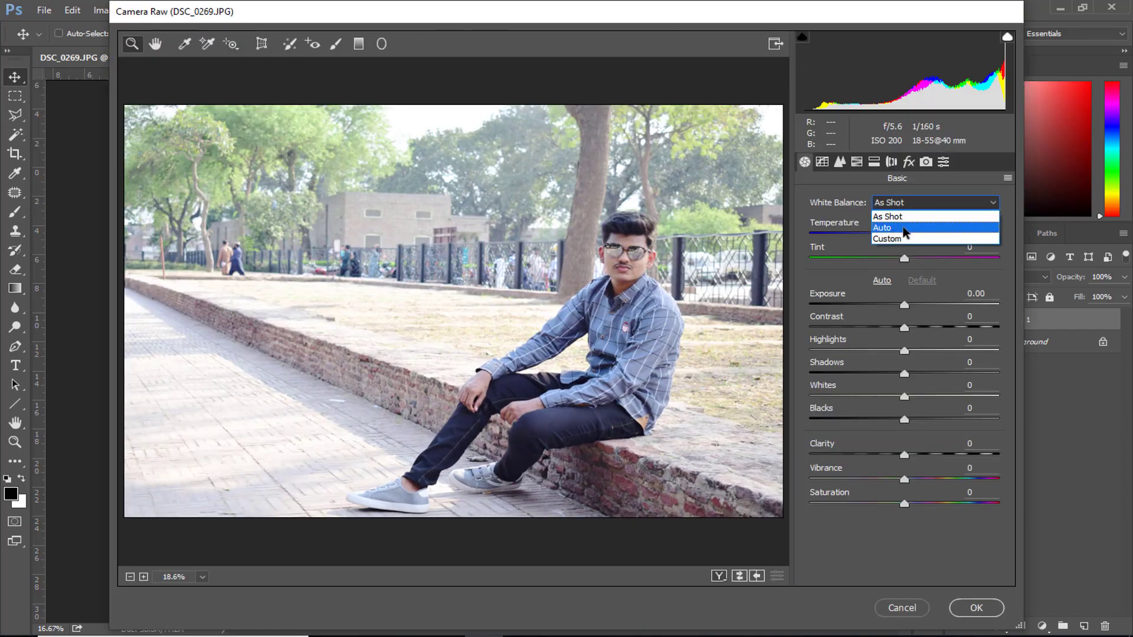
left_click(841, 236)
left_click_drag(904, 235, 890, 255)
left_click_drag(904, 305, 901, 306)
left_click_drag(904, 329, 931, 352)
left_click_drag(904, 374, 873, 419)
Step: Raise the clarity and vibrance in Camera Raw and fine-tune the saturation
left_click_drag(904, 455, 920, 455)
left_click_drag(904, 479, 921, 480)
mouse_move(904, 504)
left_mouse_down()
mouse_move(926, 503)
mouse_move(914, 504)
left_mouse_up()
left_click_drag(921, 480, 905, 503)
Step: In the parametric tone curve, raise the highlights and darks and lower the lights and shadows
left_click(822, 162)
mouse_move(904, 440)
left_mouse_down()
mouse_move(935, 440)
mouse_move(924, 441)
left_mouse_up()
left_click_drag(904, 463, 882, 462)
left_click_drag(905, 485, 923, 487)
left_click_drag(904, 509, 870, 508)
Step: Refine the basic tones by raising the highlights further and lowering the whites
left_click(805, 162)
left_click_drag(932, 351, 956, 374)
left_click_drag(907, 397, 870, 396)
Step: Add a slight amount of Dehaze and a very slight dark post-crop vignette
left_click(909, 161)
left_click_drag(904, 226, 913, 225)
left_click_drag(904, 406, 902, 409)
Step: Set the Oranges luminance to +28 and apply the Camera Raw adjustments
left_click(857, 161)
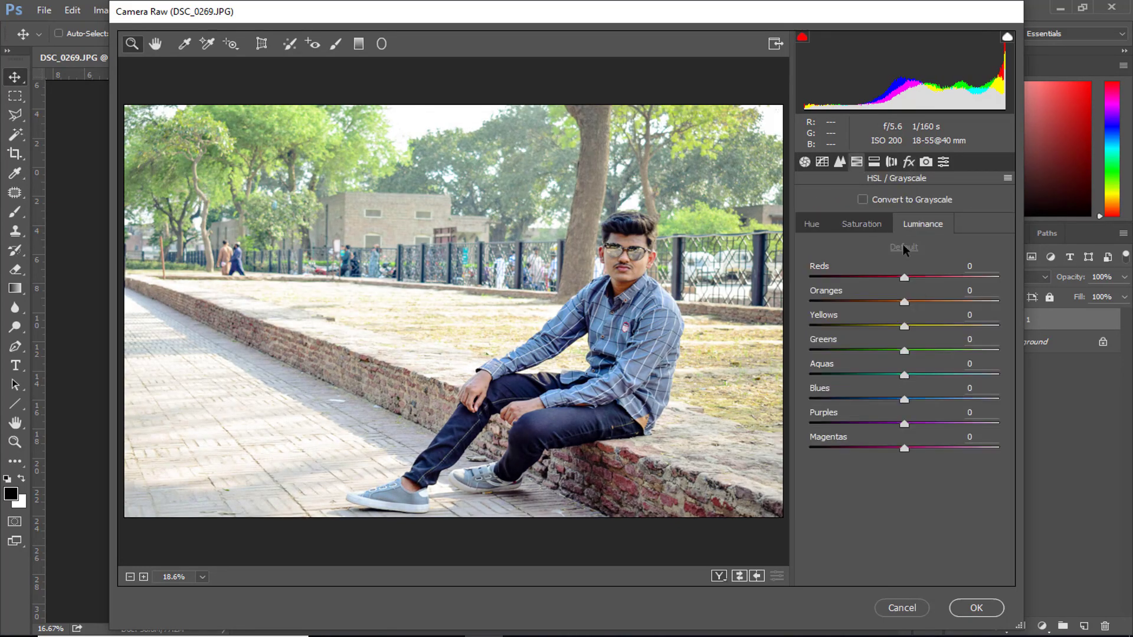
left_click(931, 301)
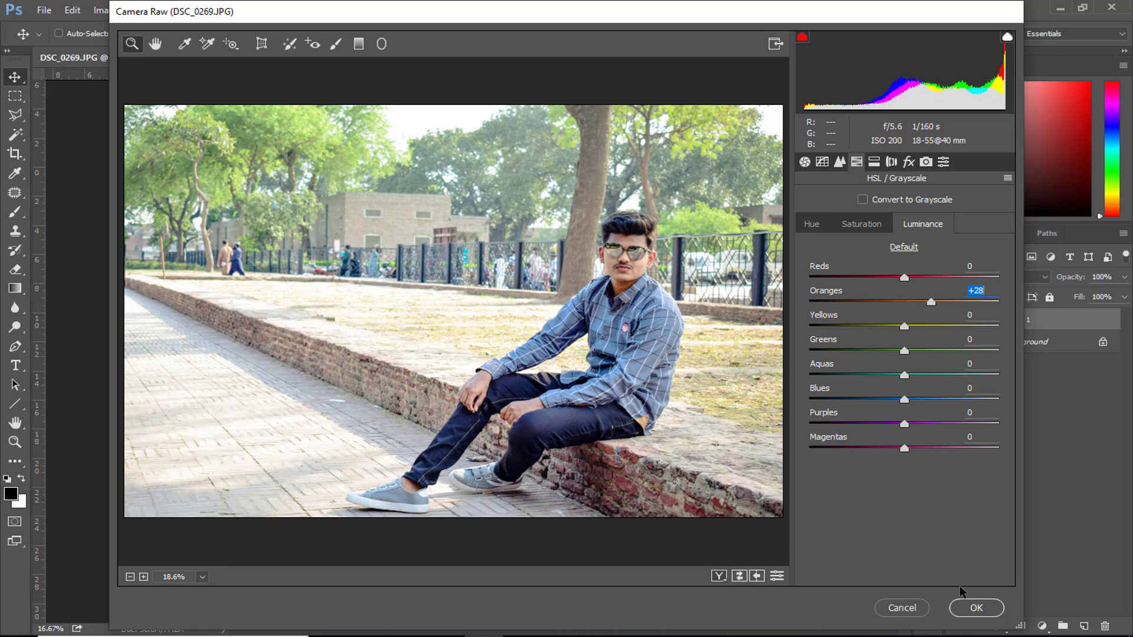
left_click(968, 605)
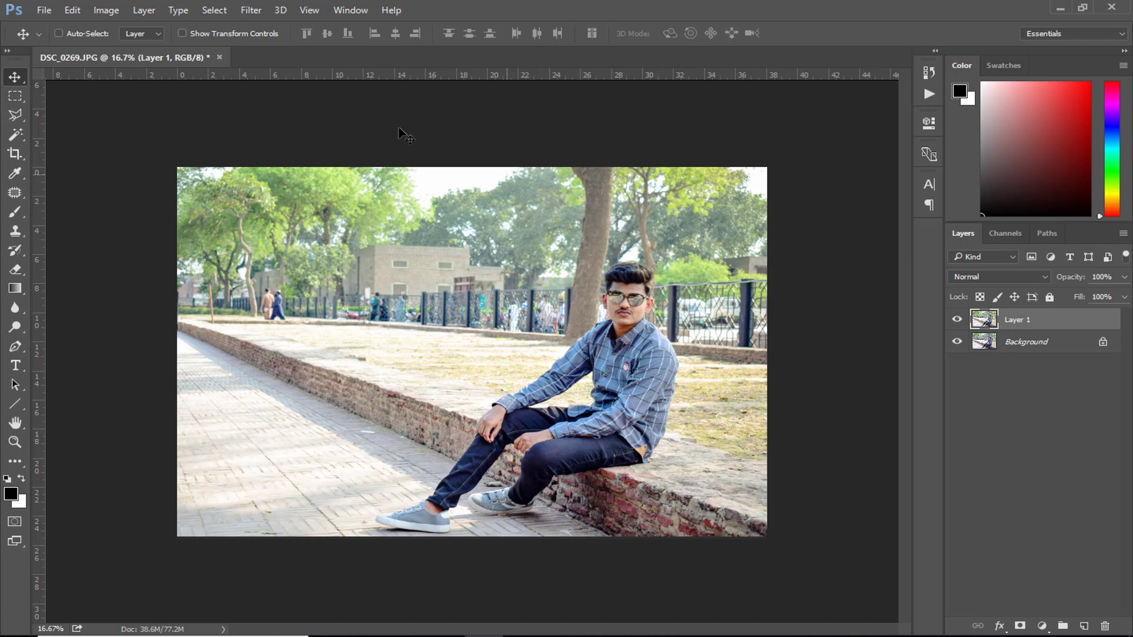
left_click(54, 10)
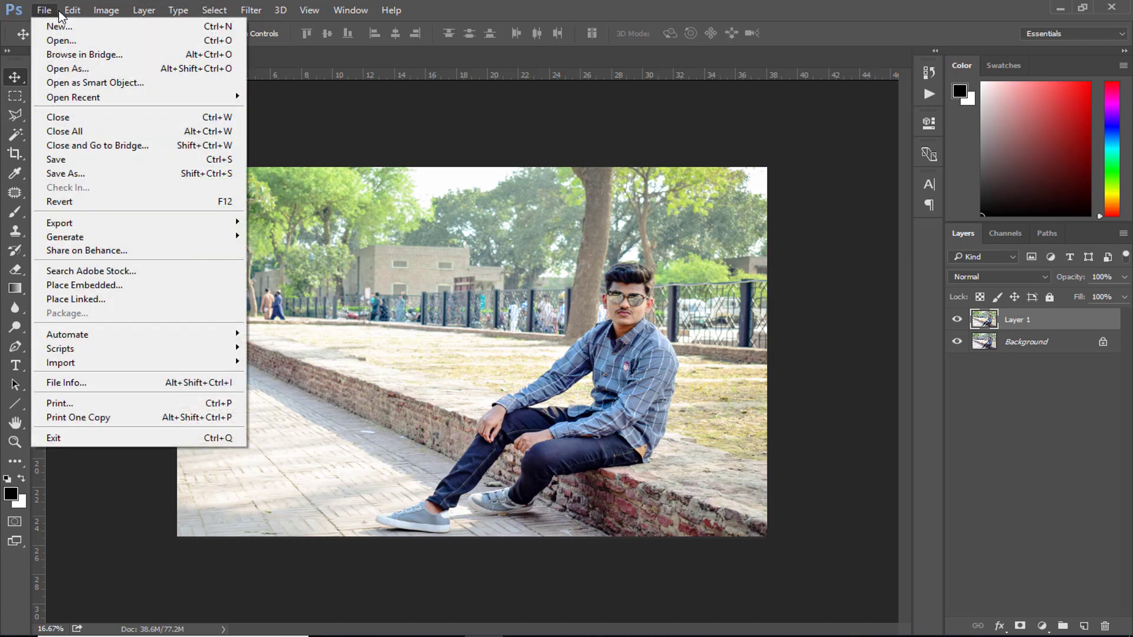
left_click(523, 135)
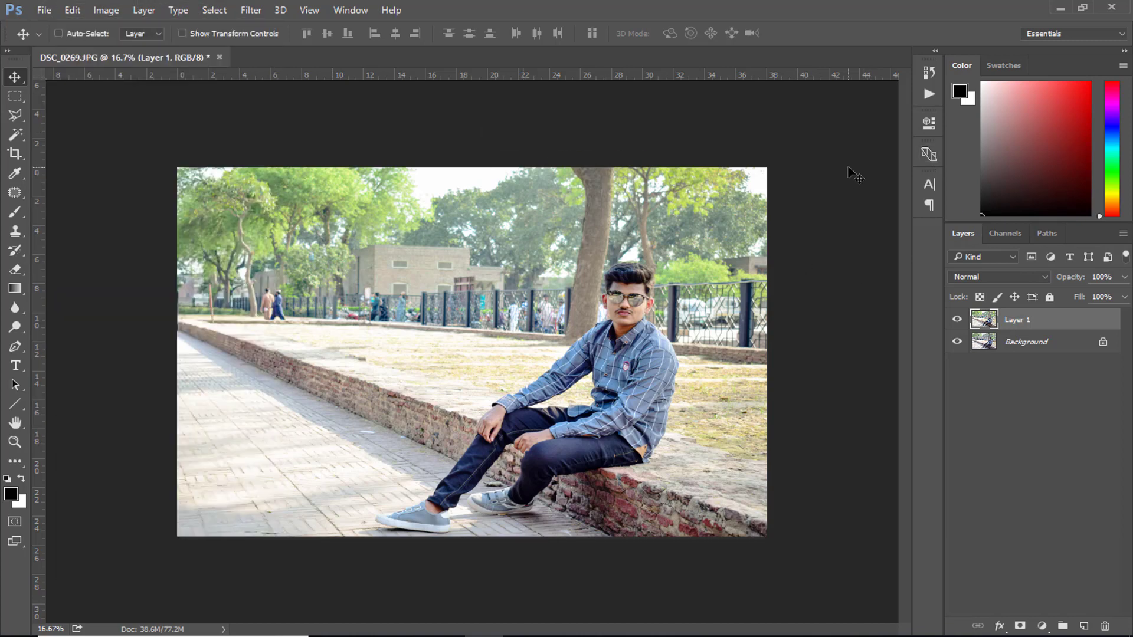
key("ctrl+shift+alt+s")
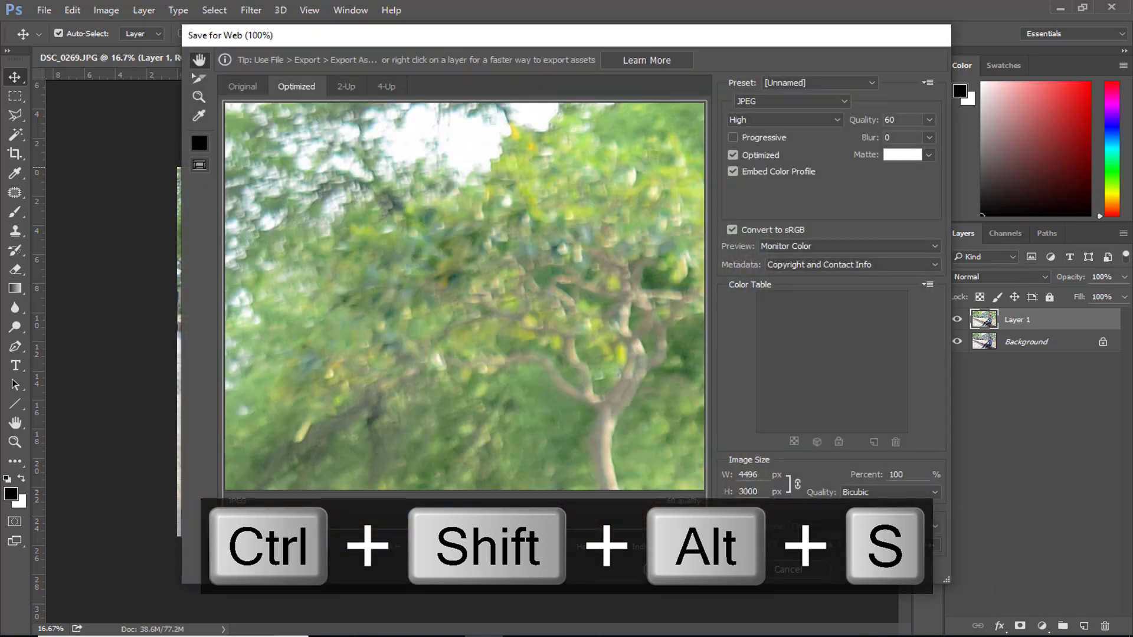
key("Escape")
Step: Start saving the document under a new location, create a folder named New folder on the Desktop and open it
left_click(44, 11)
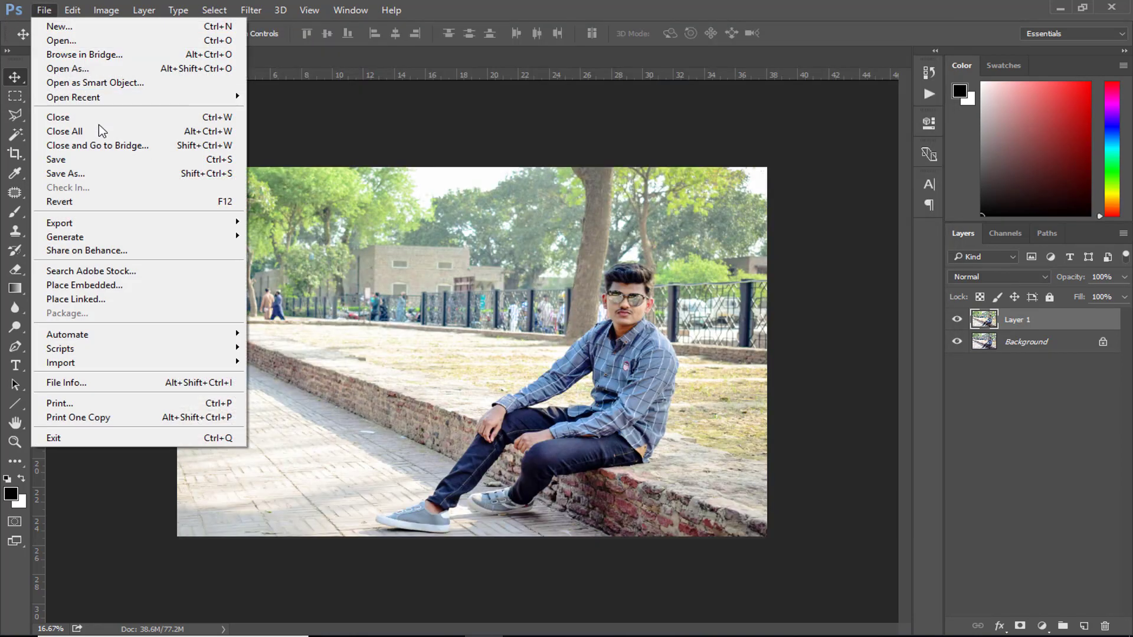
left_click(90, 174)
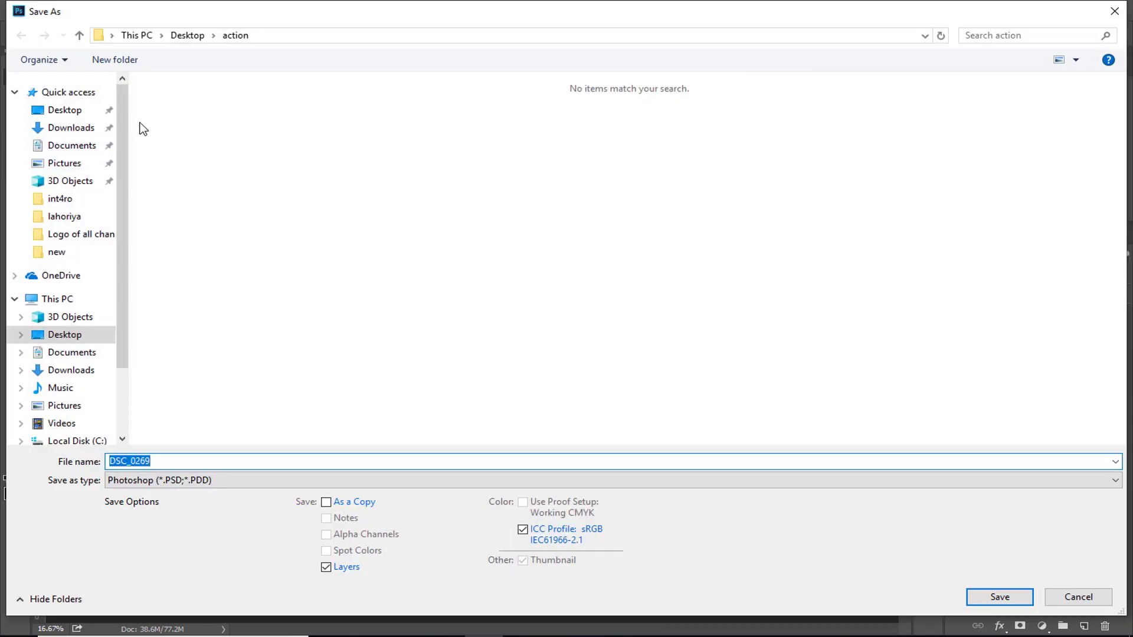
left_click(59, 334)
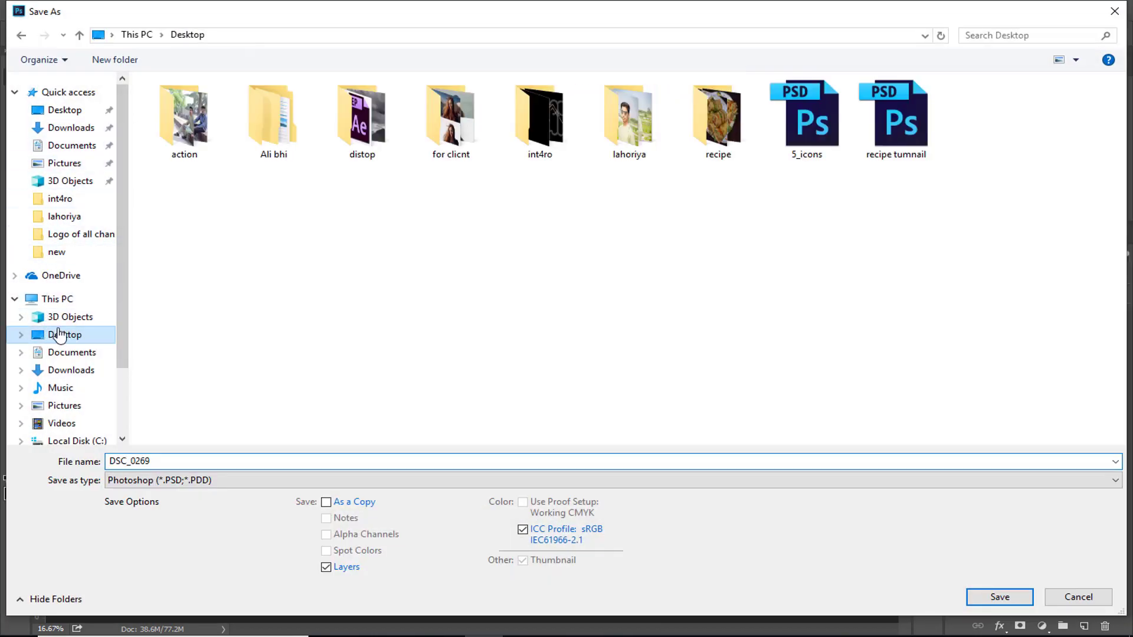
right_click(303, 249)
mouse_move(337, 405)
left_click(495, 405)
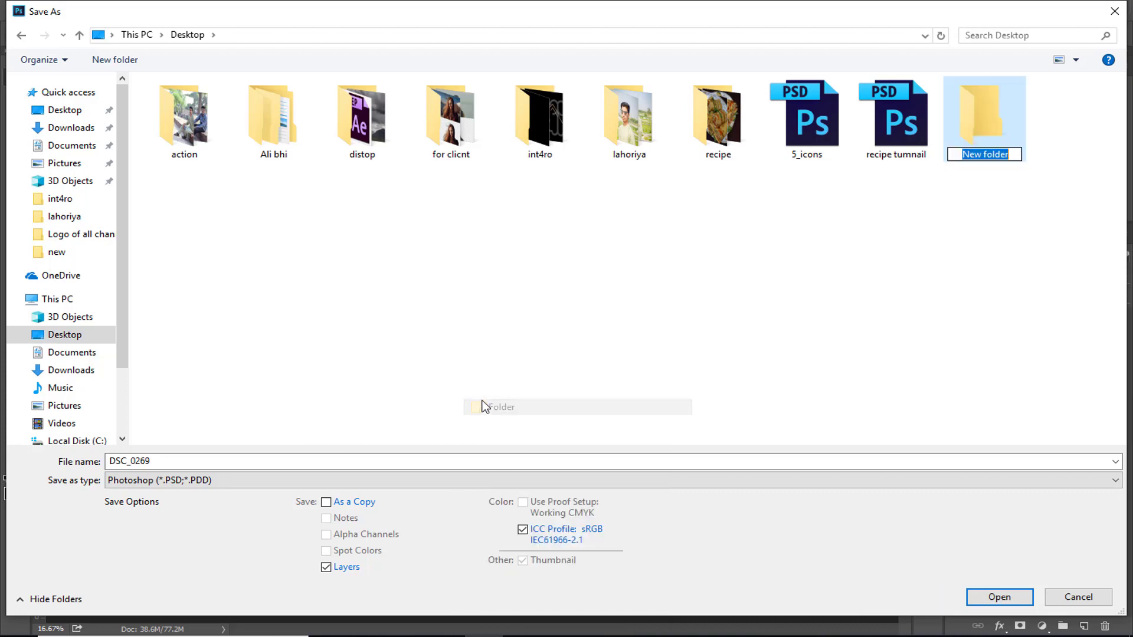
key("Return")
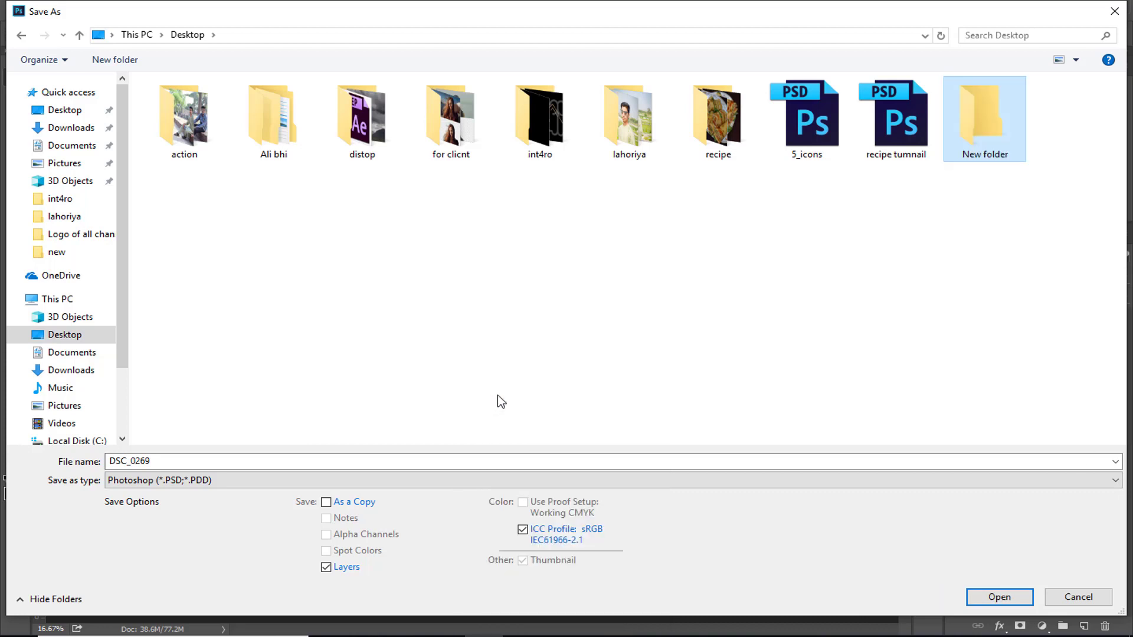
key("Return")
Step: Create a subfolder named jpg inside New folder and open it as the save location
right_click(551, 134)
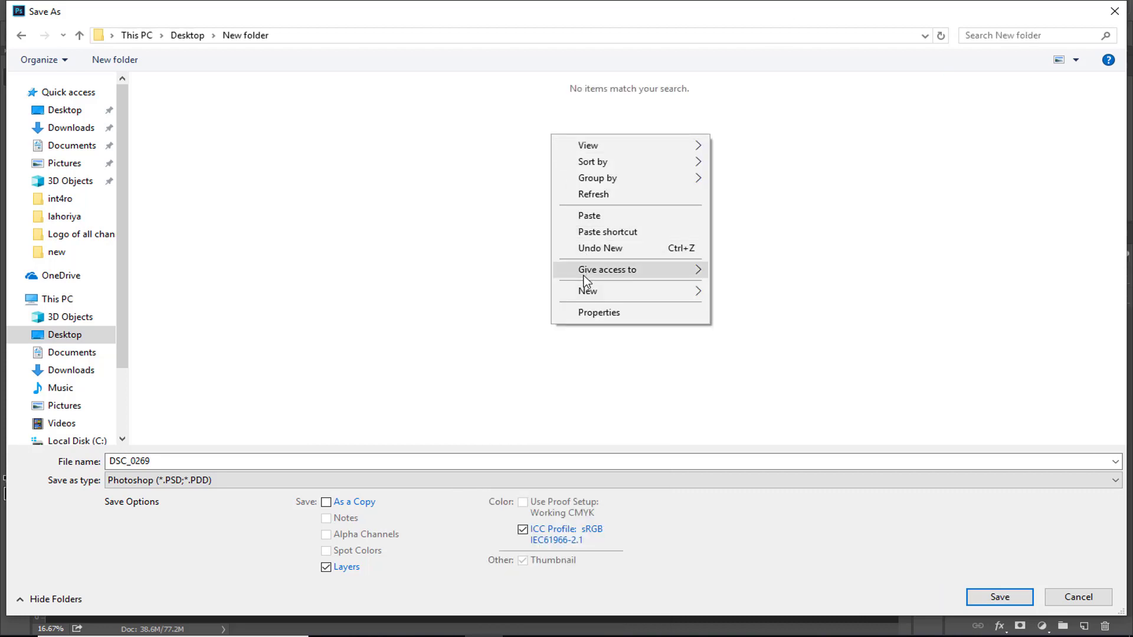
mouse_move(587, 291)
left_click(740, 295)
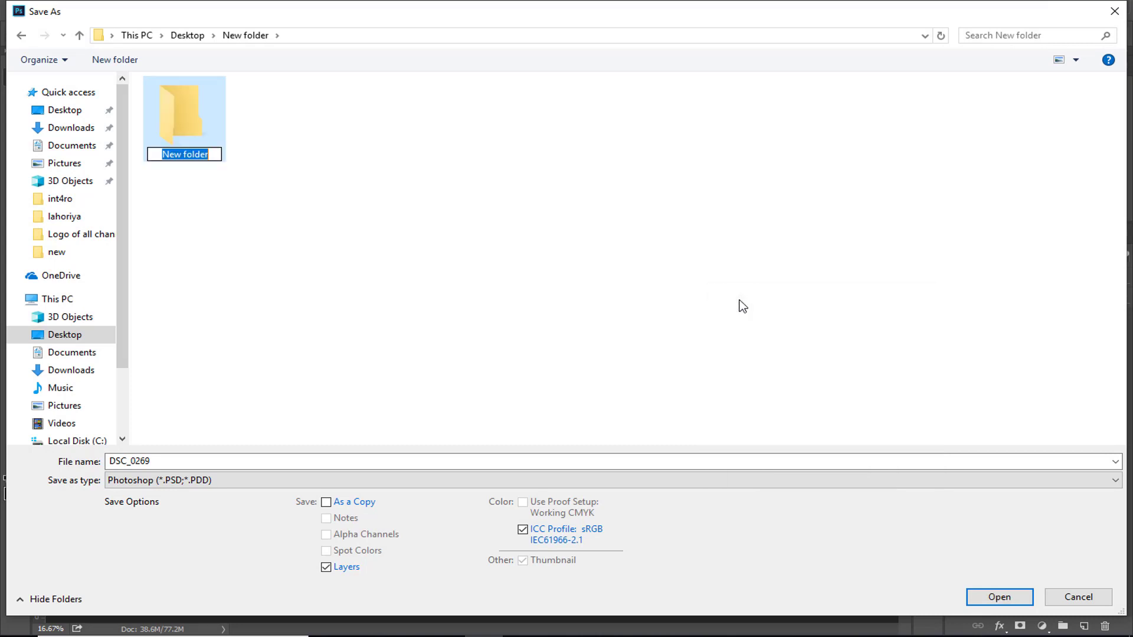
type("jp")
type("g")
key("BackSpace")
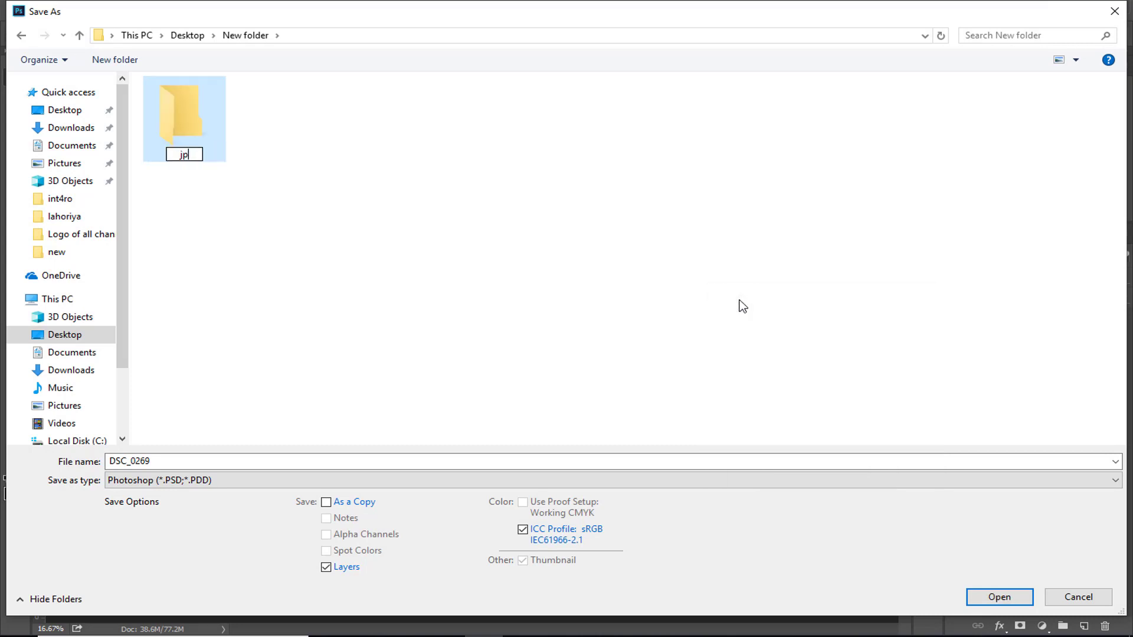
type("g")
key("Return")
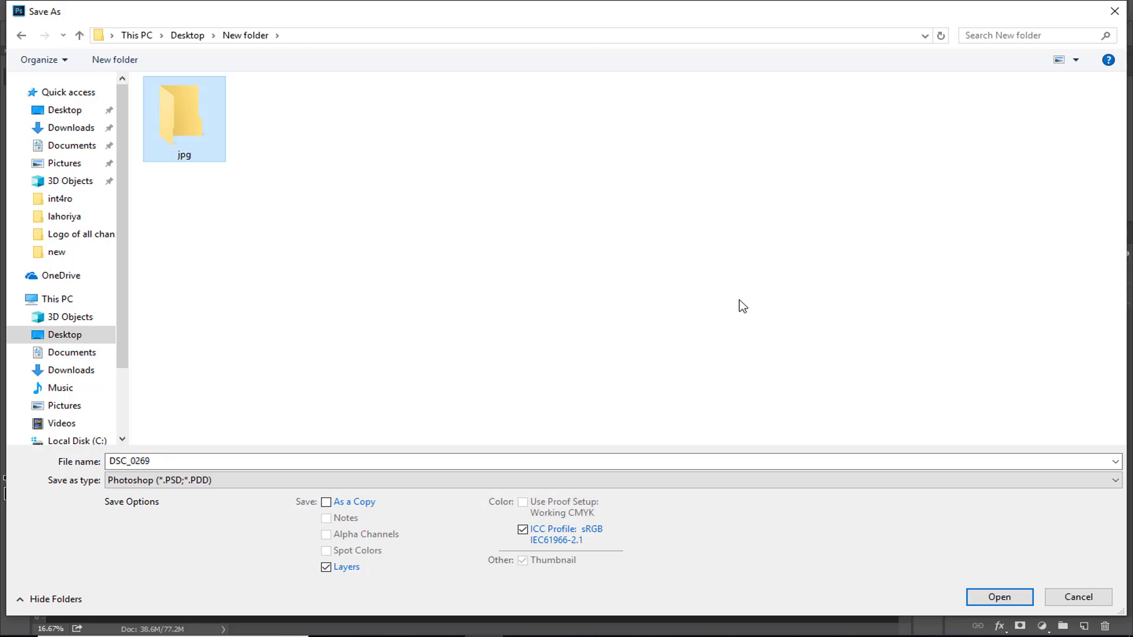
double_click(207, 146)
Step: Save the photo in the jpg folder as JPEG DSC_0269 with quality 12, Maximum, and Baseline ("Standard") format
right_click(207, 146)
mouse_move(249, 304)
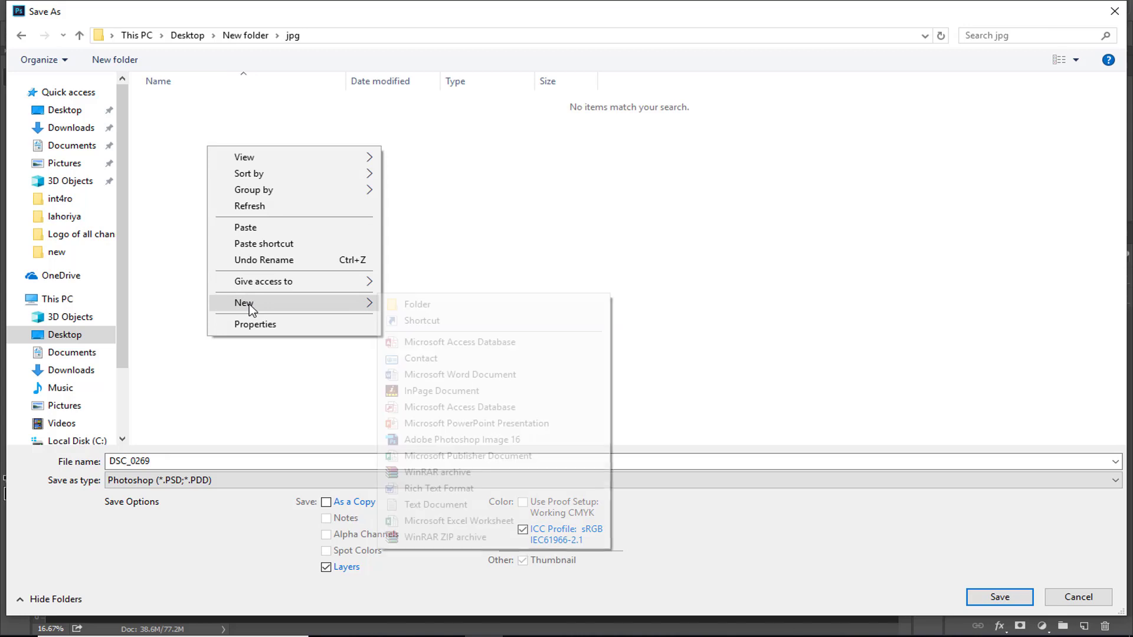
left_click(170, 299)
left_click(295, 481)
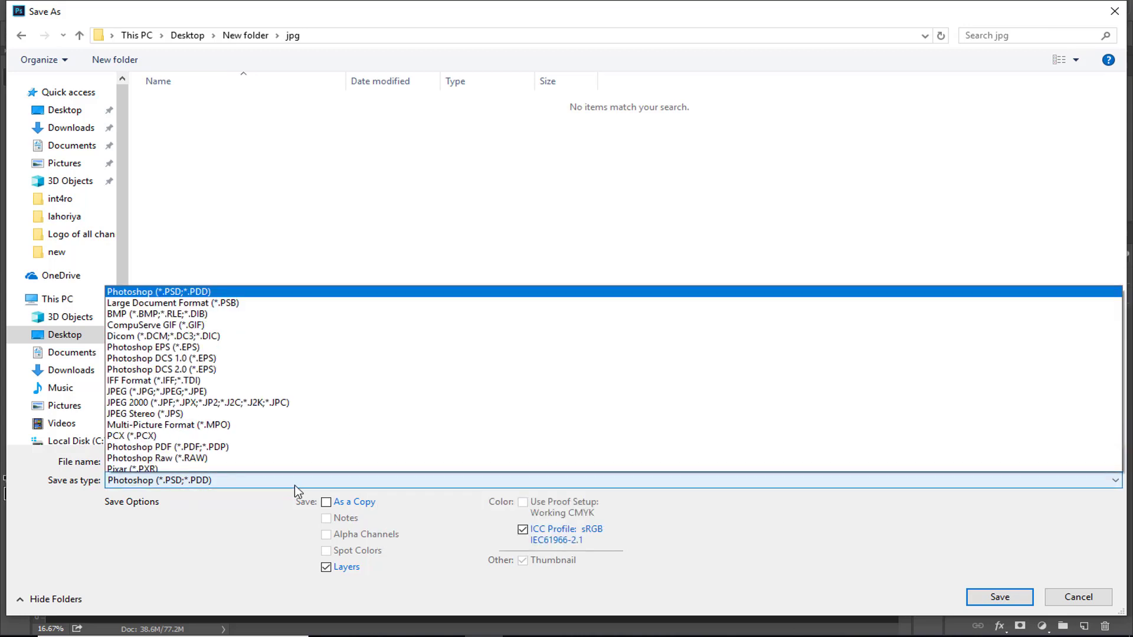
left_click(183, 340)
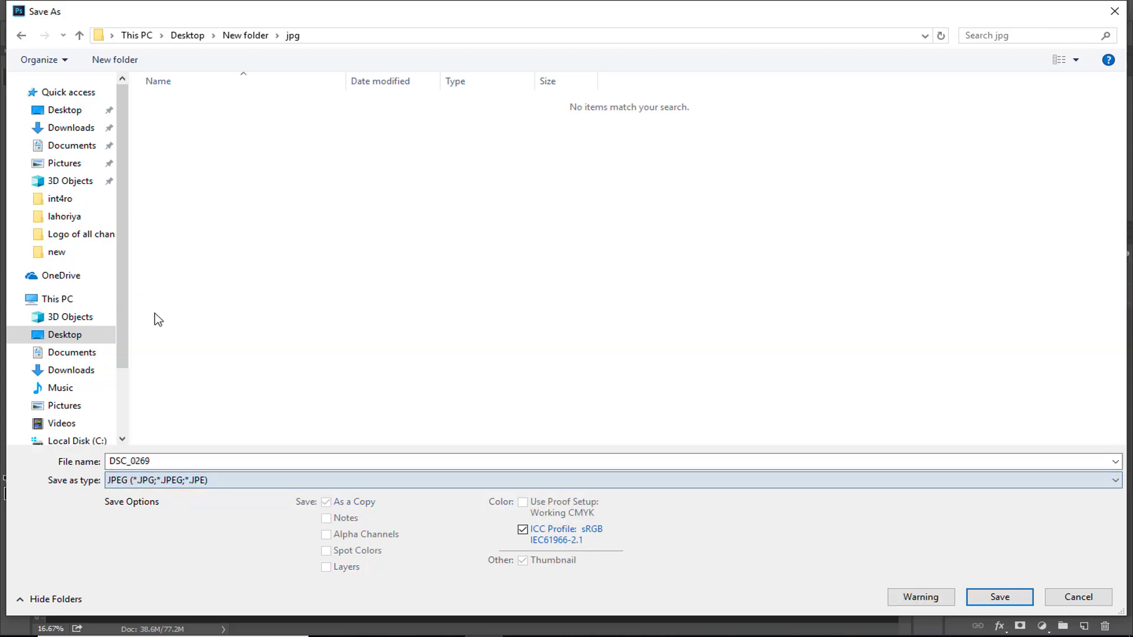
left_click(1003, 598)
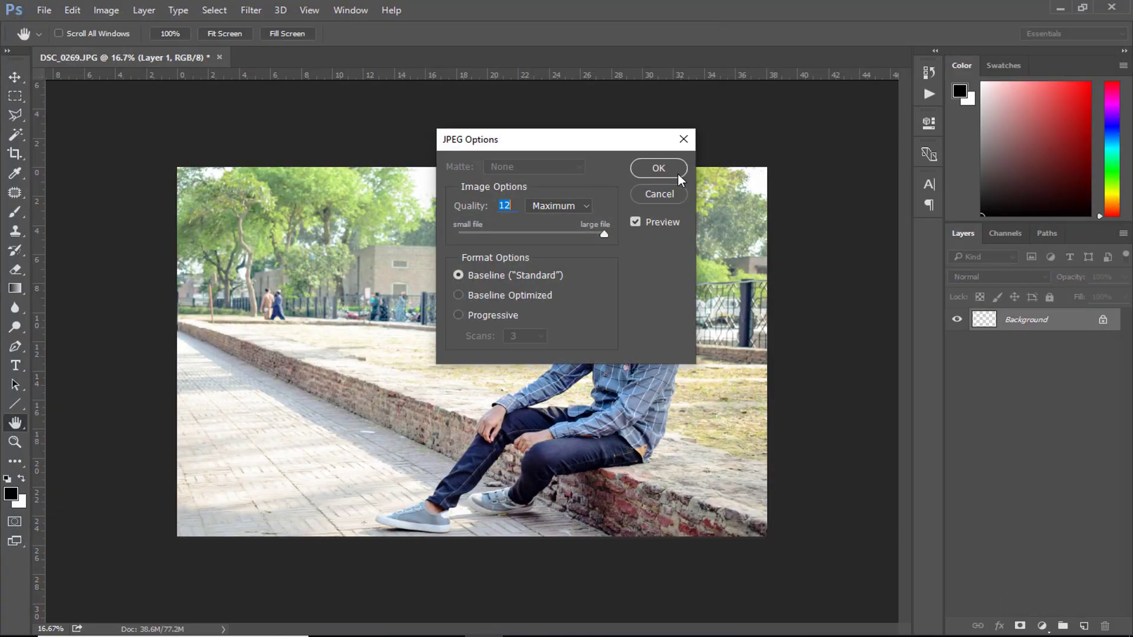
left_click(678, 173)
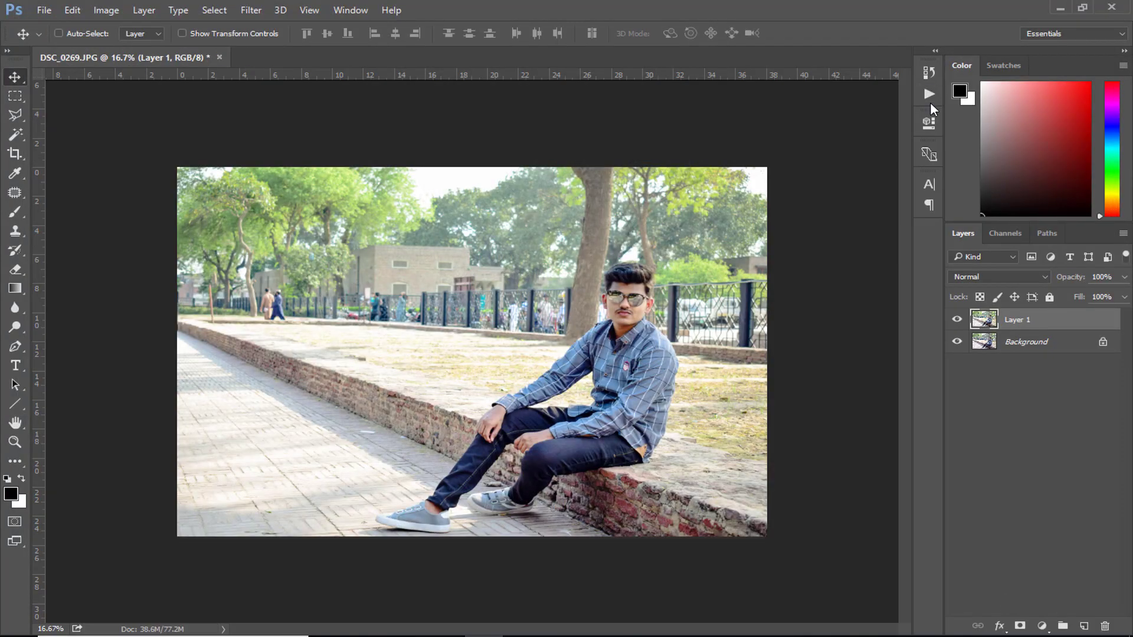
Step: Close the sample photo, stop recording the color correction action and collapse its recorded steps
left_click(221, 58)
left_click(558, 244)
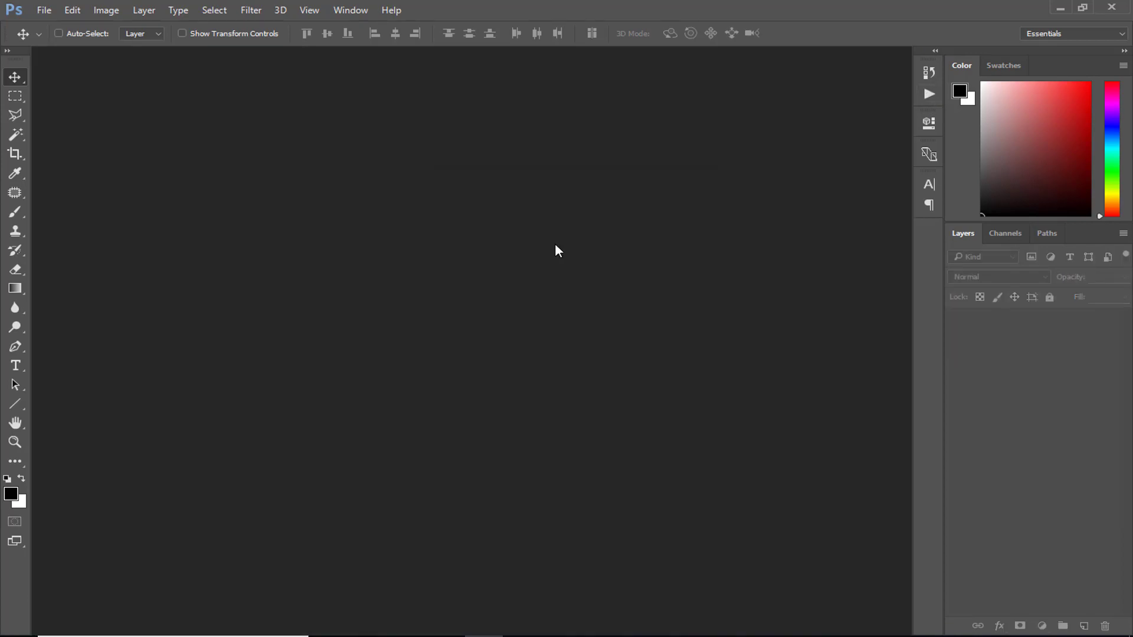
left_click(924, 93)
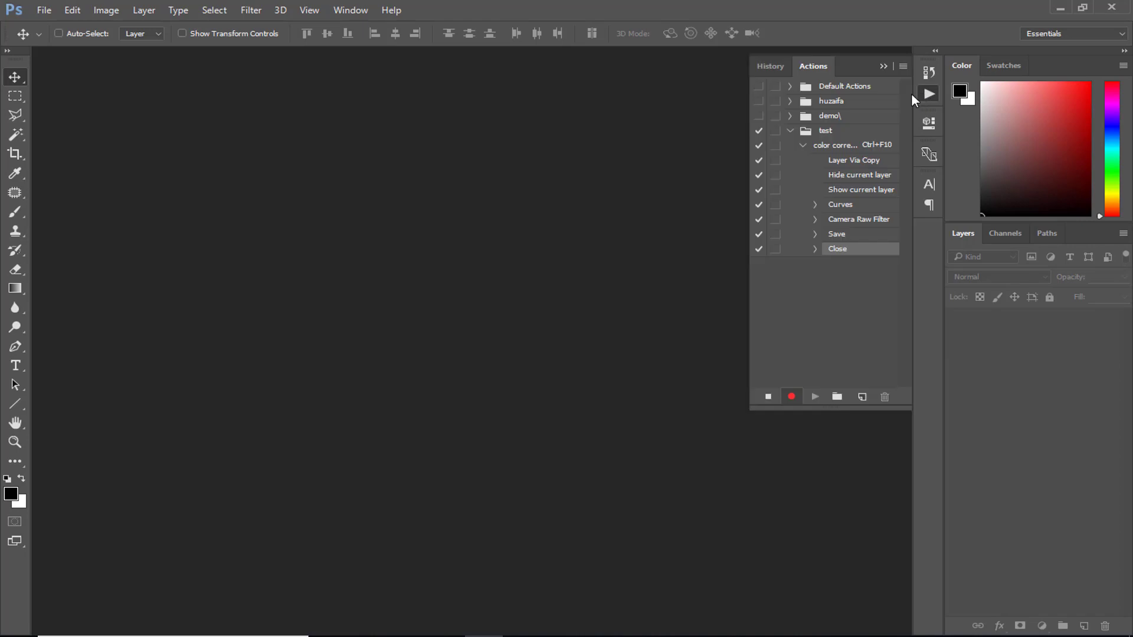
left_click(769, 397)
left_click(817, 146)
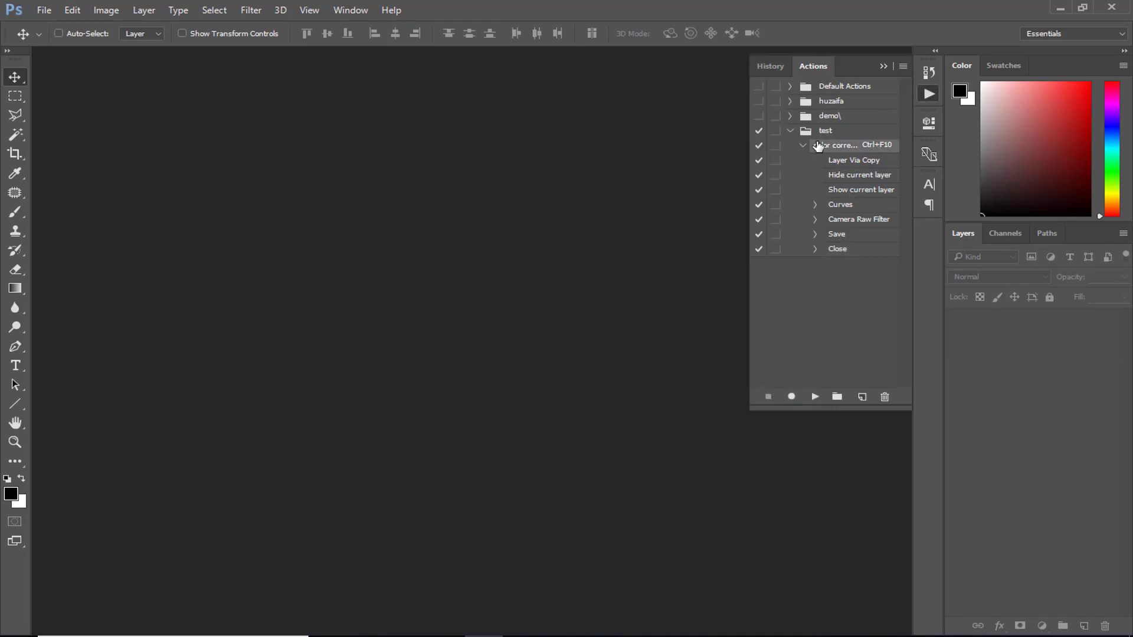
left_click(804, 145)
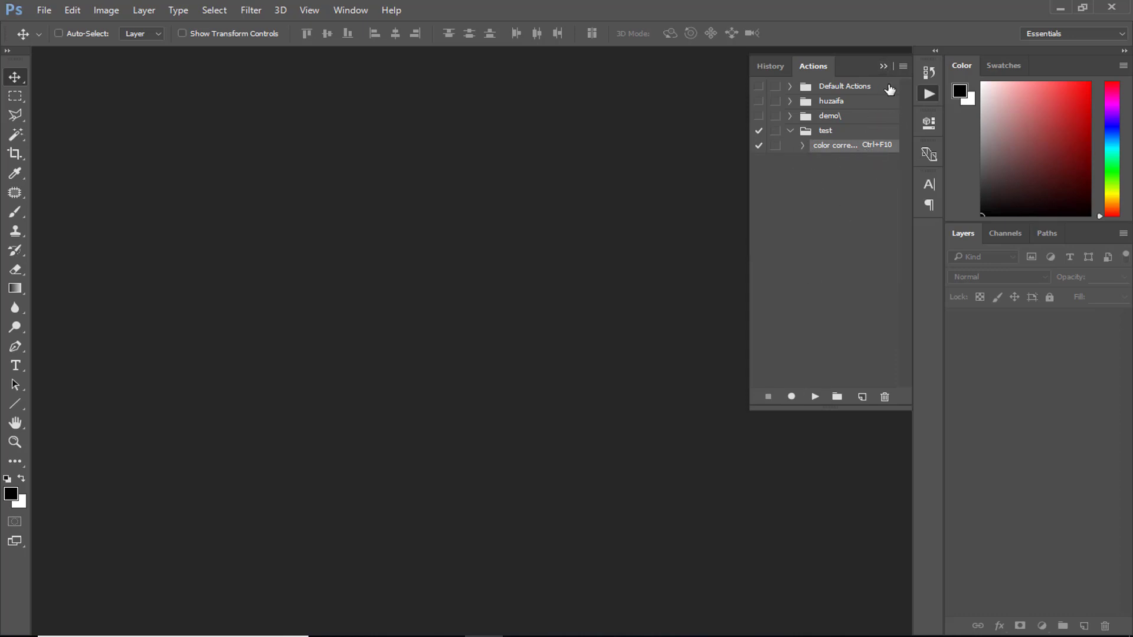
left_click(883, 66)
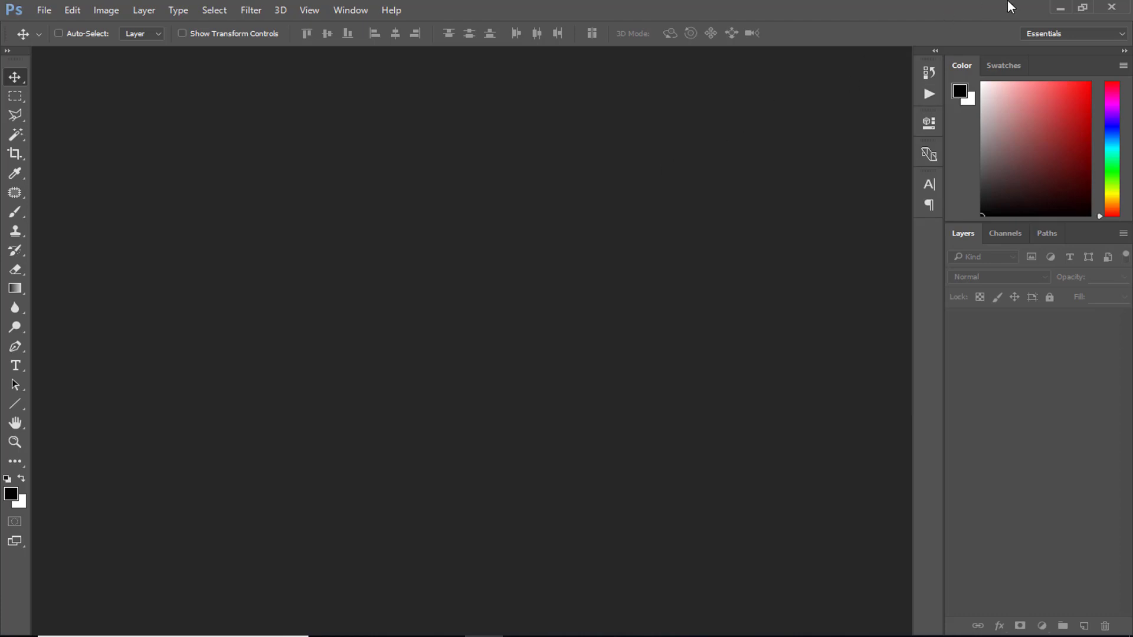
Step: Open the photo DSC_0266 from the action folder on the Desktop
double_click(359, 320)
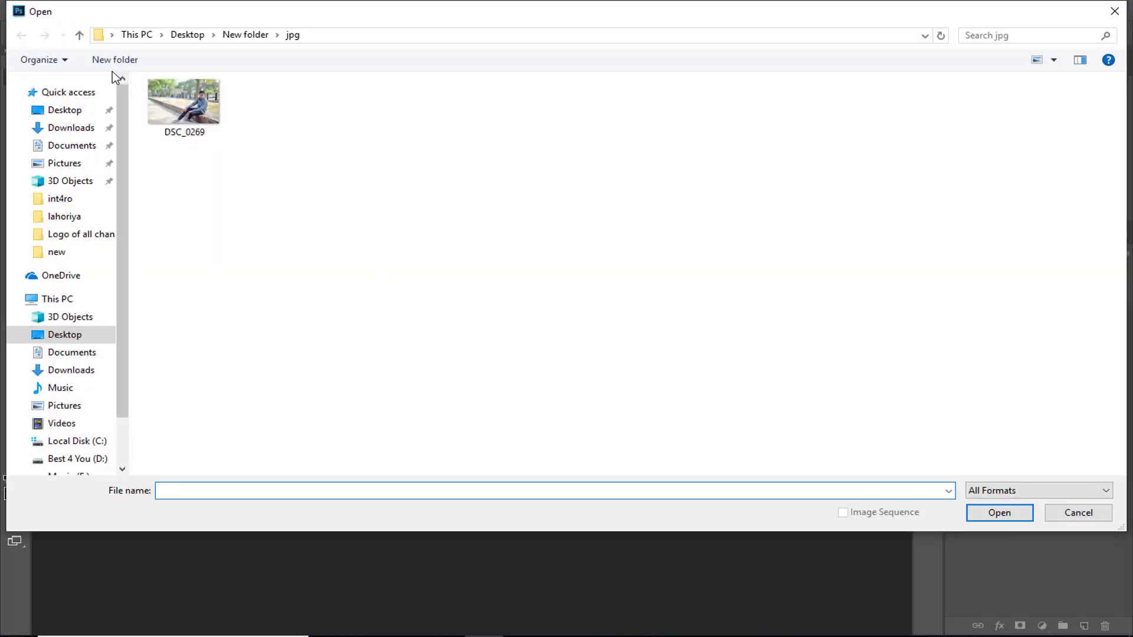
left_click(79, 35)
left_click(79, 35)
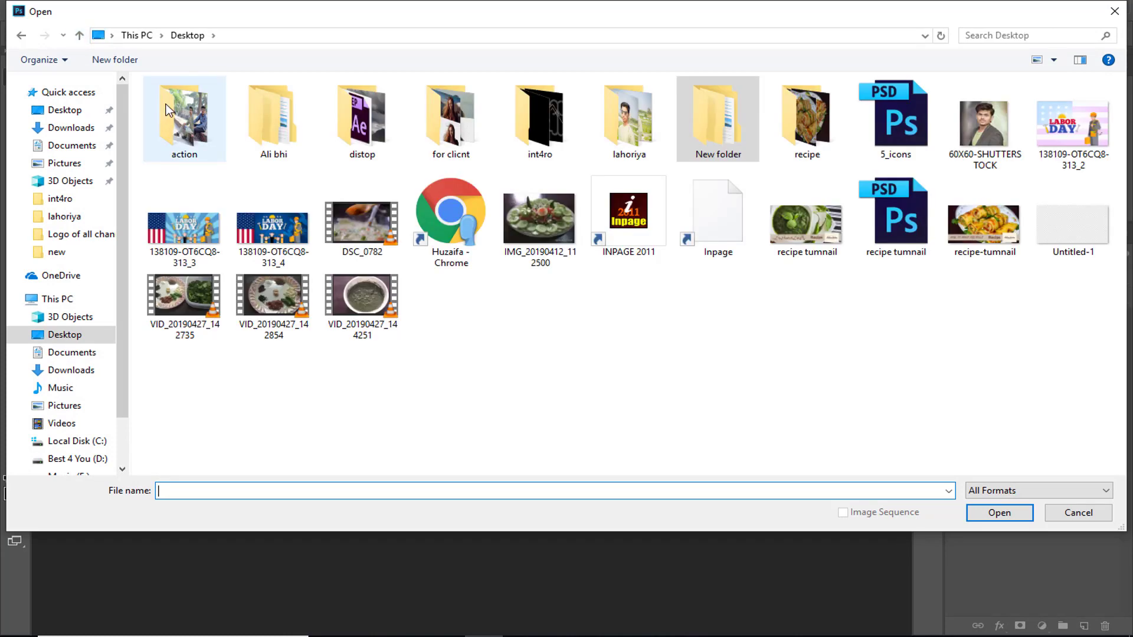
double_click(184, 115)
double_click(273, 112)
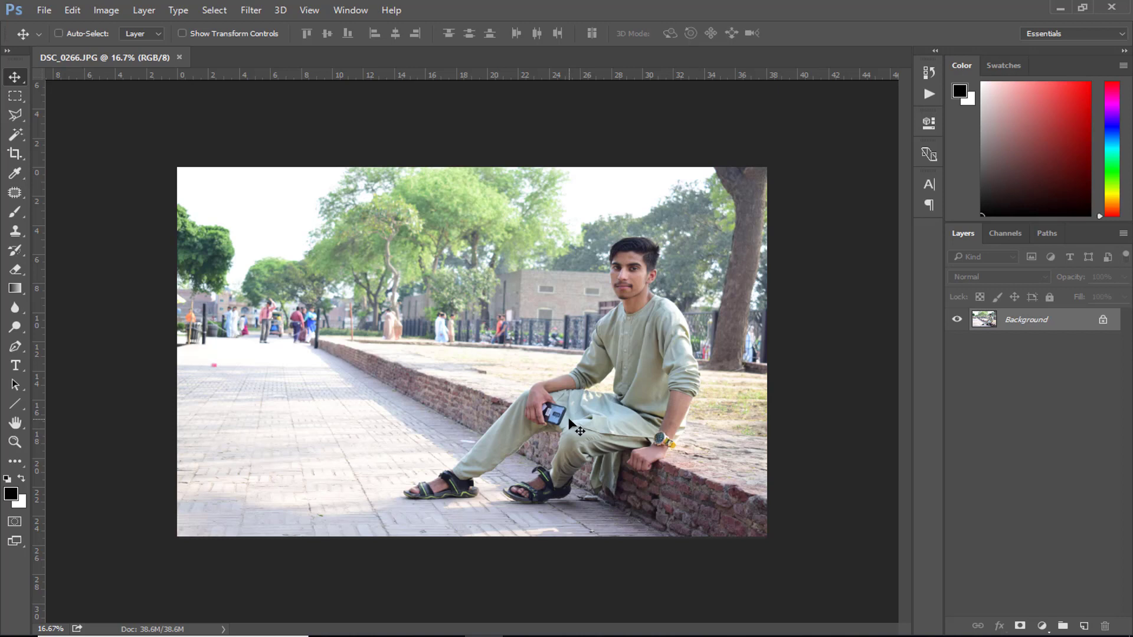
Step: Play the recorded color correction action from the test set on the DSC_0266 photo
key("ctrl")
left_click(929, 95)
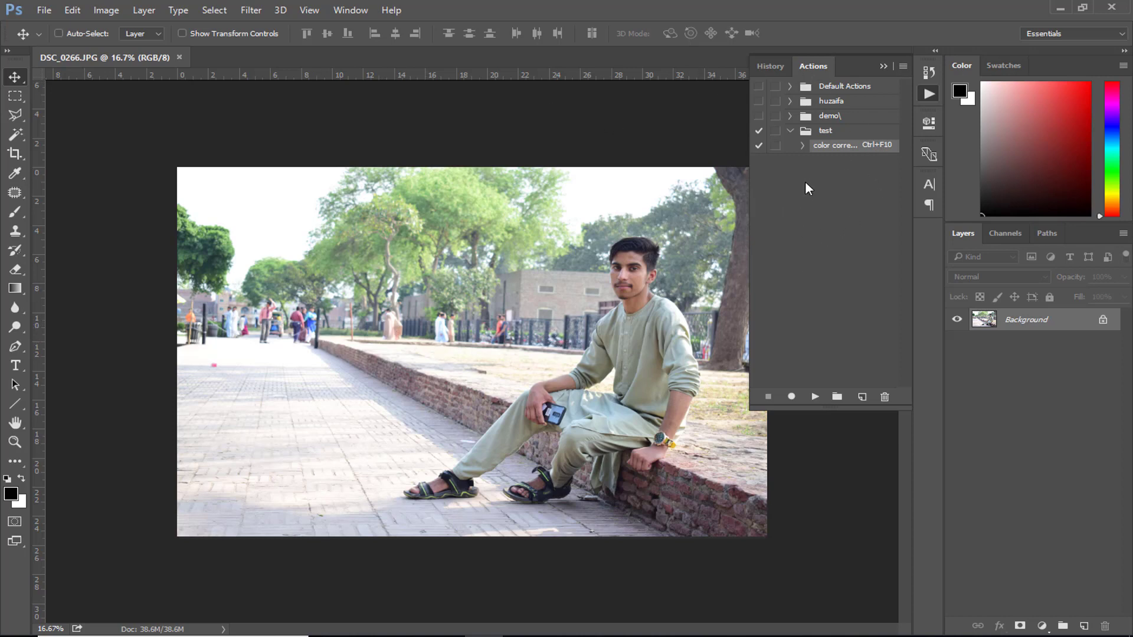
left_click(814, 397)
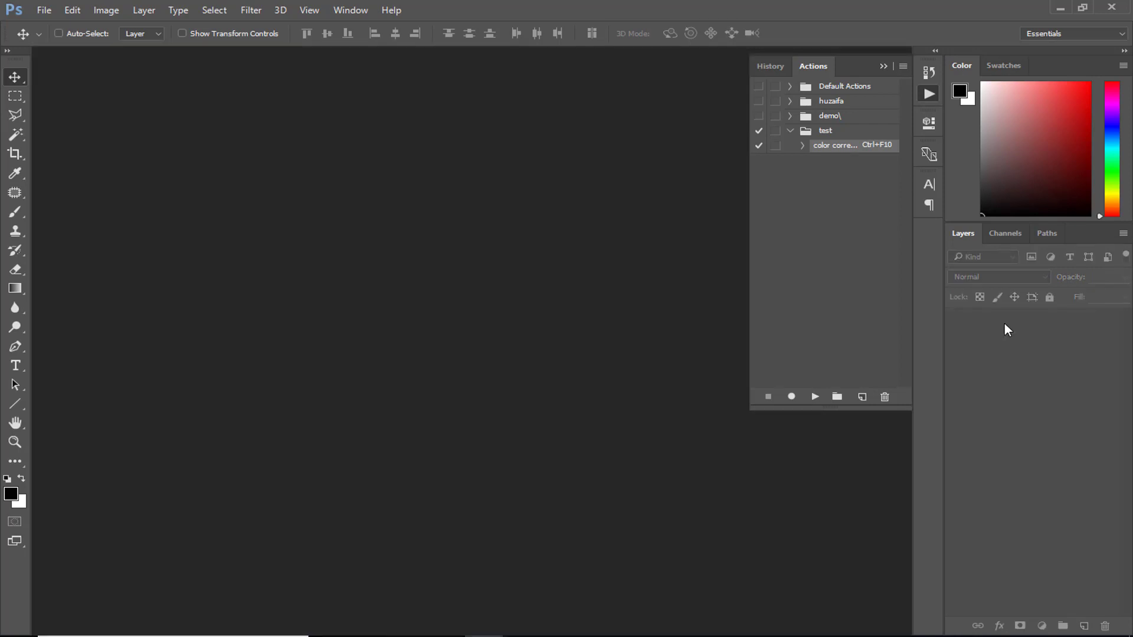
left_click(879, 65)
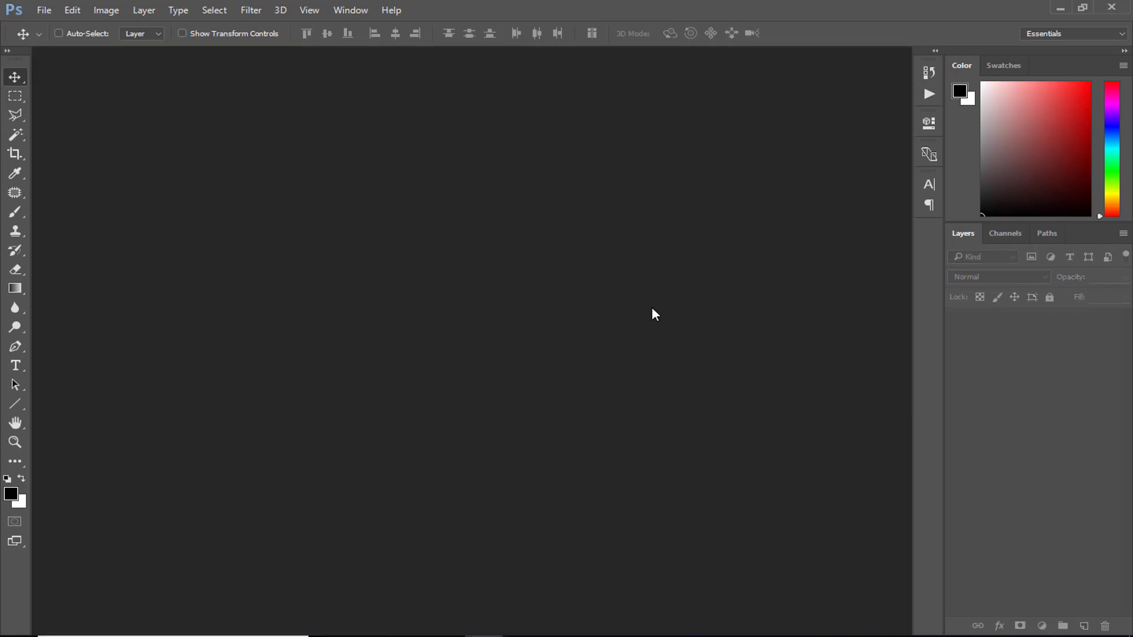
Step: Switch to the Desktop and view the exported DSC_0266 copy from the jpg subfolder of New folder in Photos
left_click(1060, 7)
left_click(1057, 7)
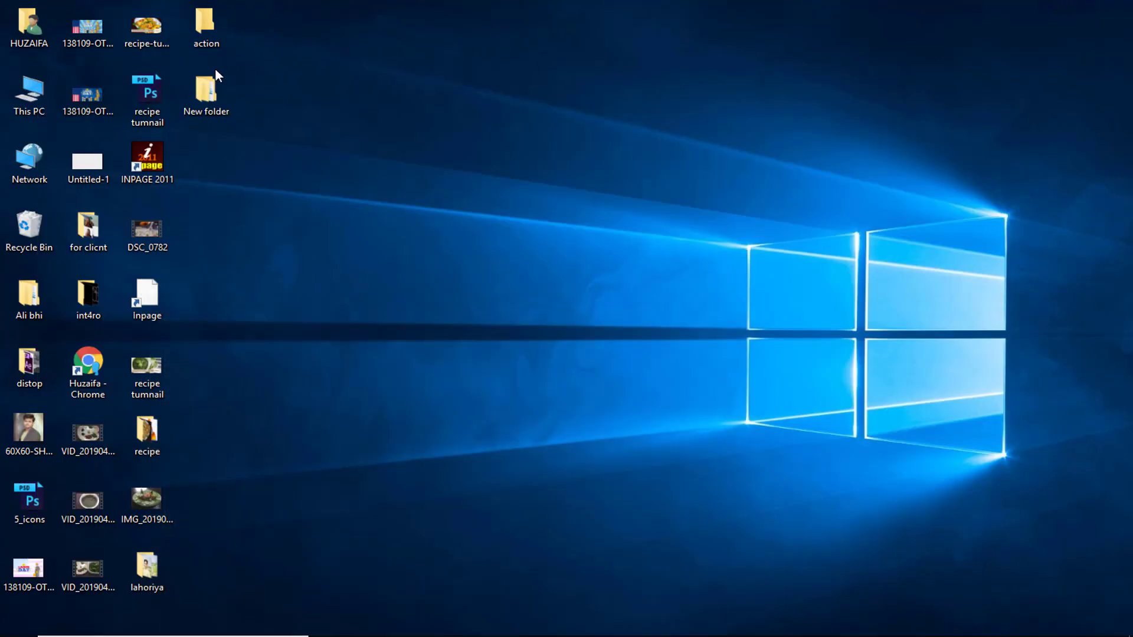
double_click(209, 83)
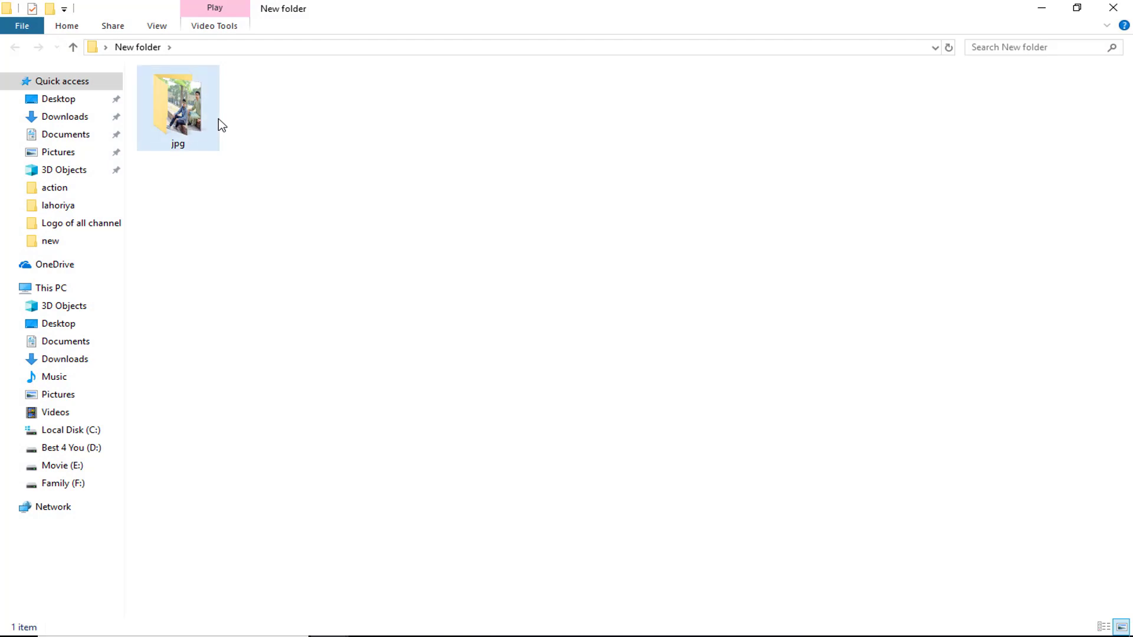
double_click(218, 119)
double_click(187, 116)
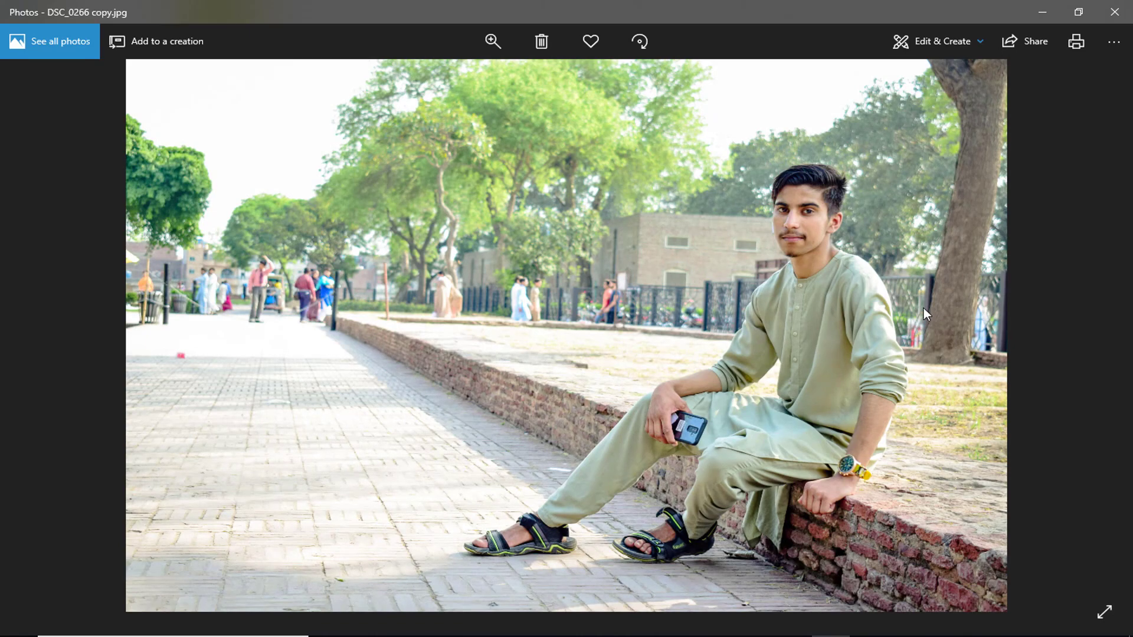
Step: Compare the exported DSC_0269 photo with the DSC_0266 copy, and restore the viewer to a smaller window
left_click(1101, 337)
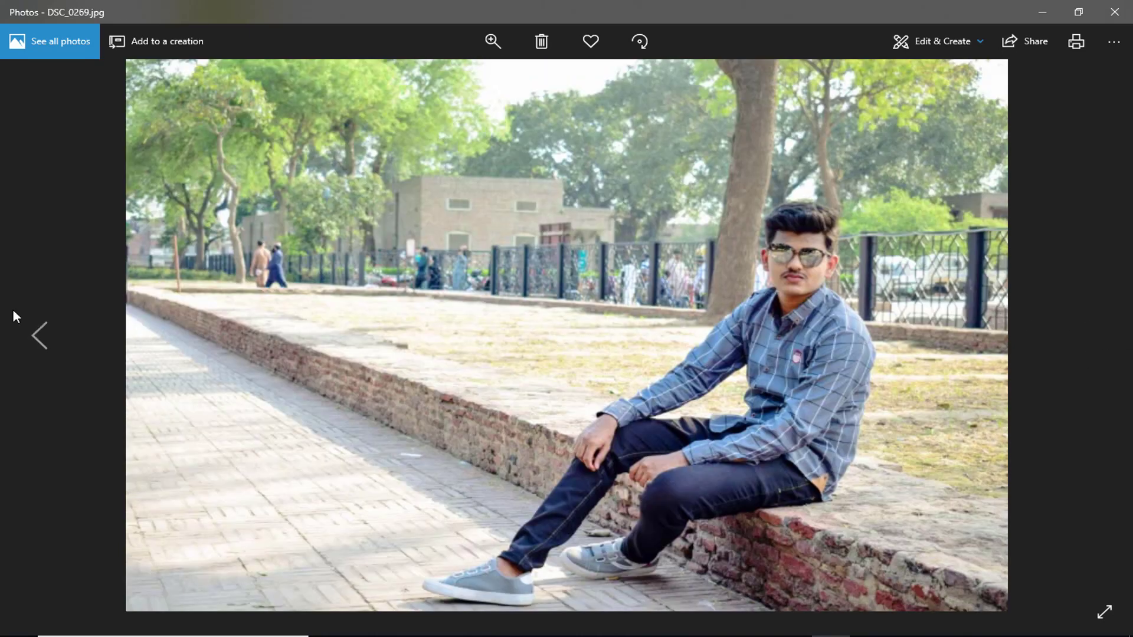
left_click(32, 323)
left_click(1079, 12)
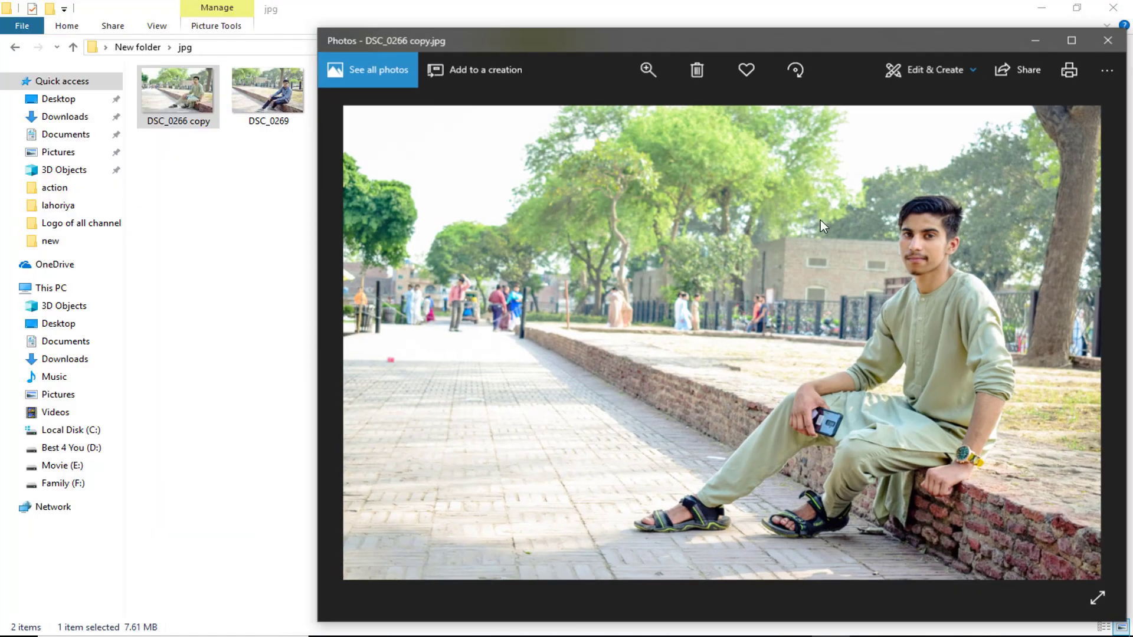
Step: View the original DSC_0266 photo from the action folder on the Desktop and compare it with the exported DSC_0266 copy
left_click(98, 468)
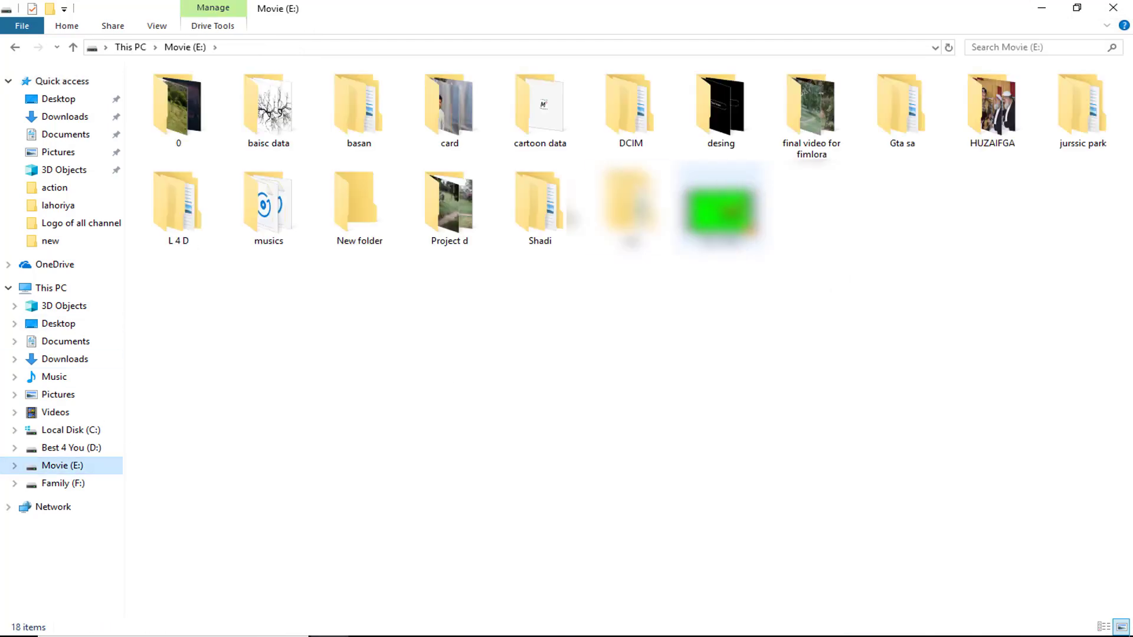
left_click(58, 99)
double_click(177, 101)
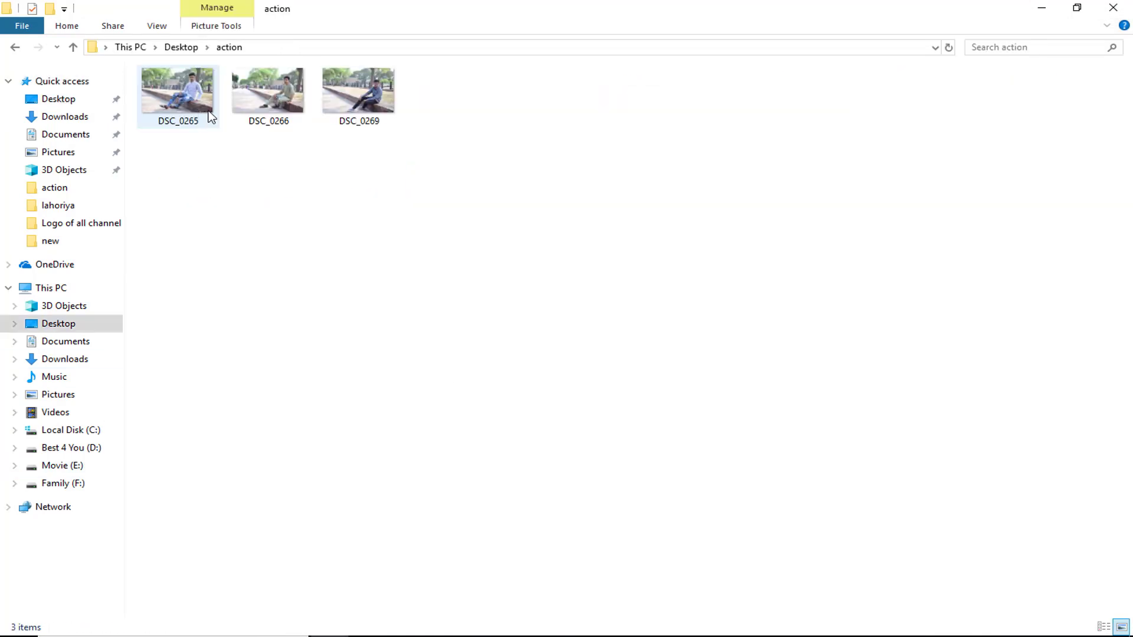
double_click(177, 94)
mouse_move(831, 636)
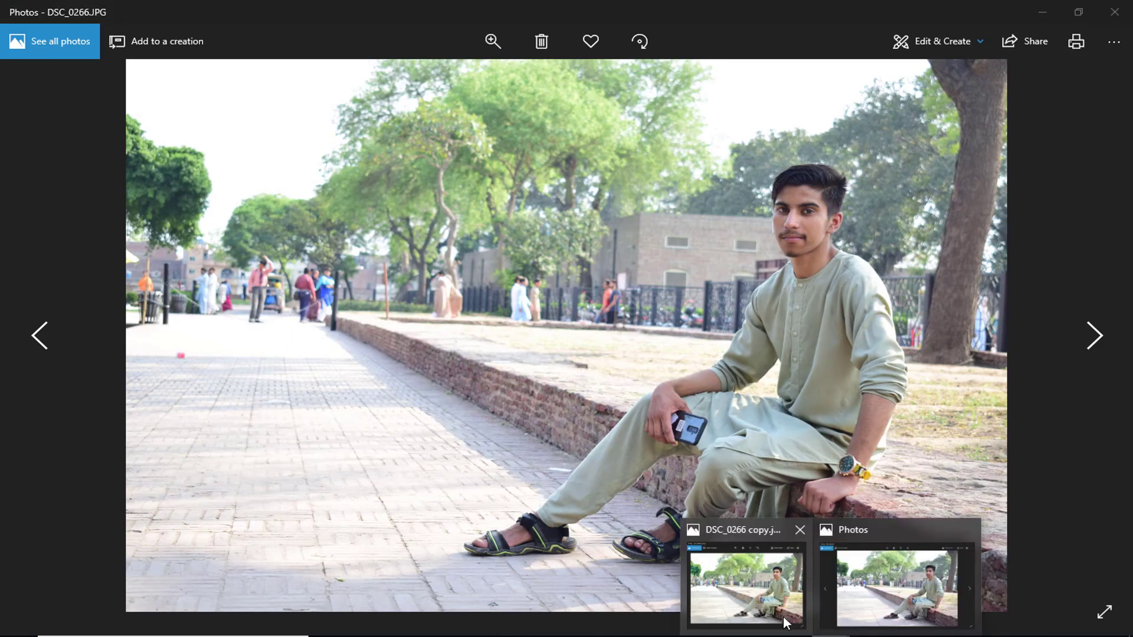
left_click(784, 615)
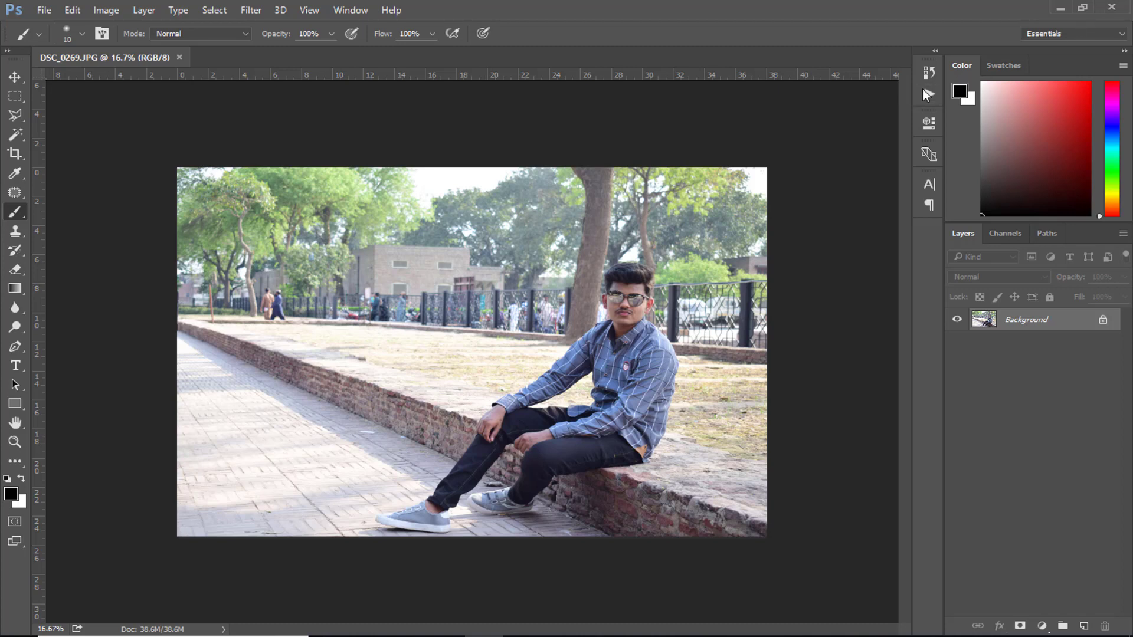
Step: Turn on the dialogs for all commands in the Set 1 action set in Photoshop and accept the change
left_click(924, 91)
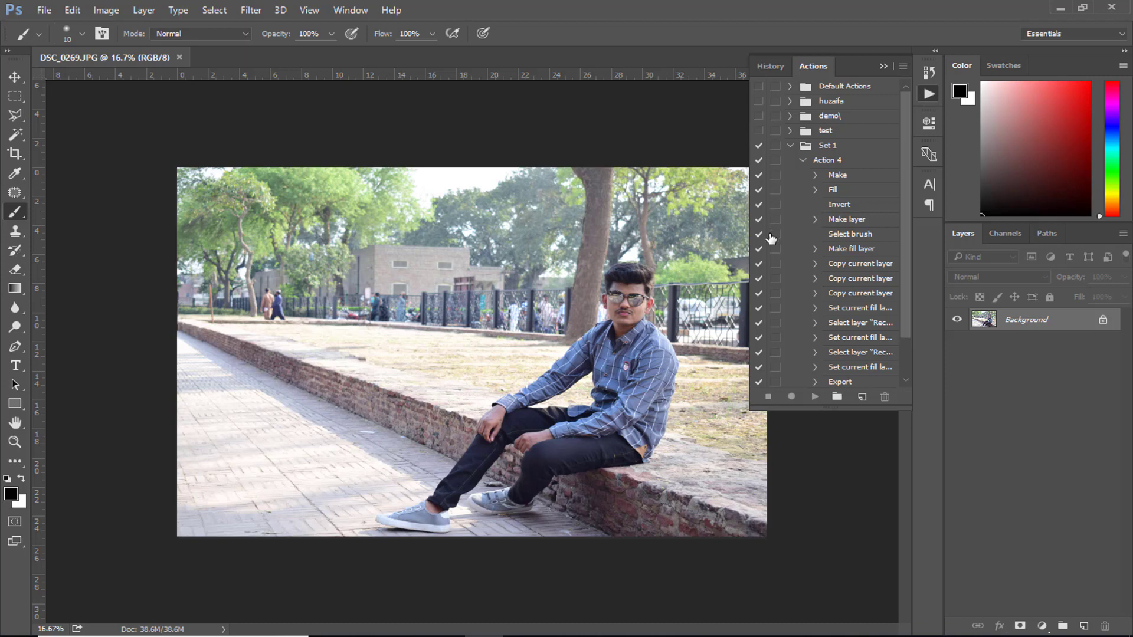
left_click(776, 147)
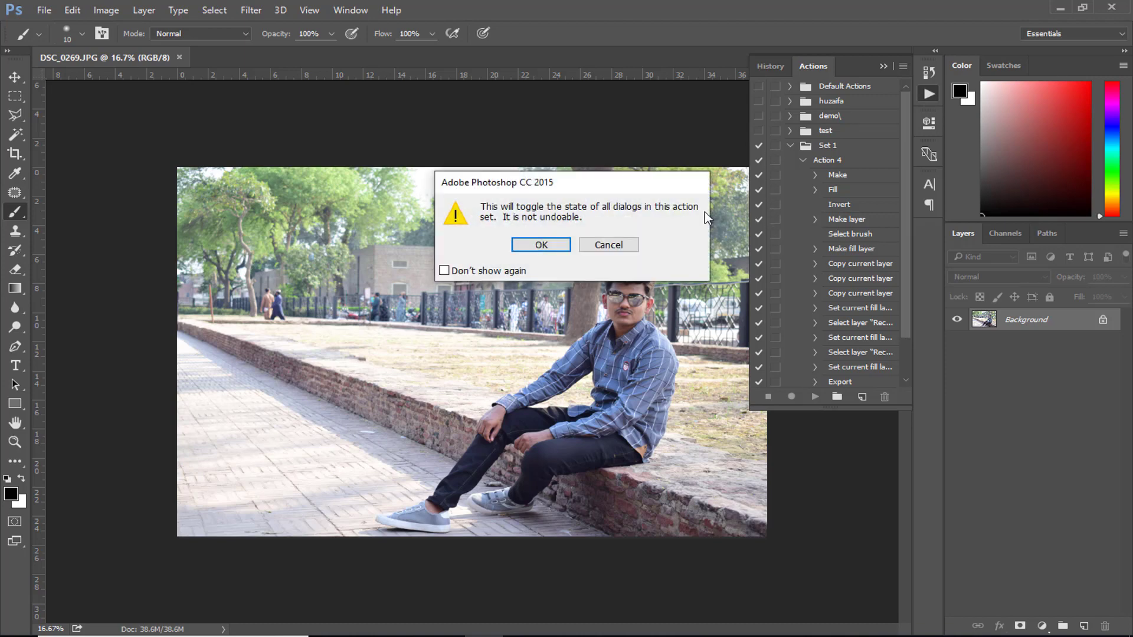
left_click(552, 245)
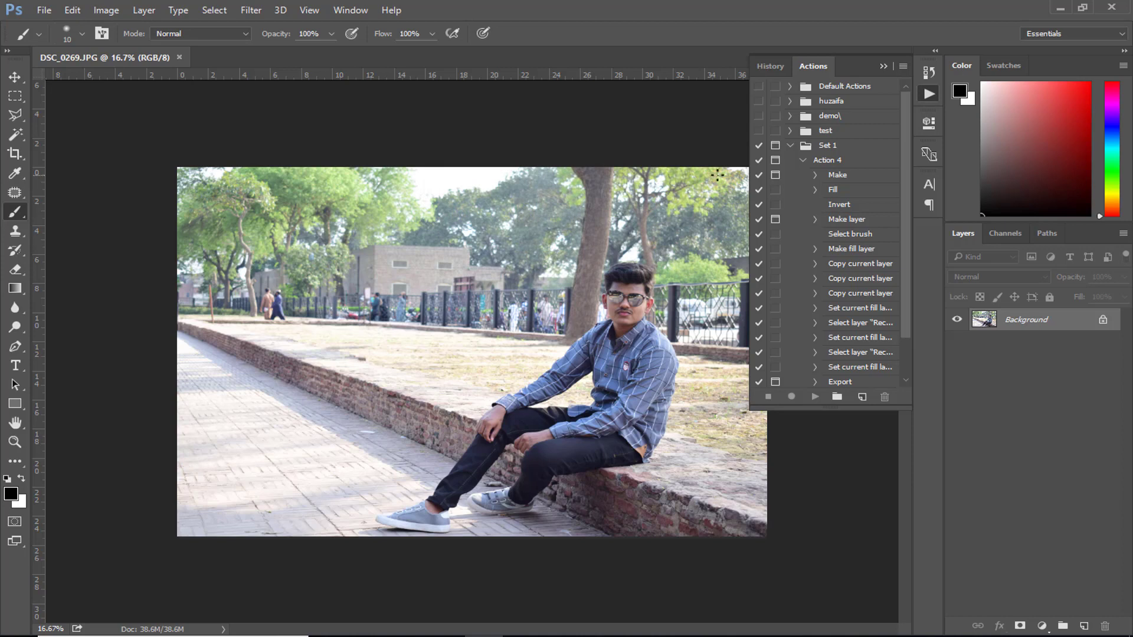
scroll(774, 195, "down", 1)
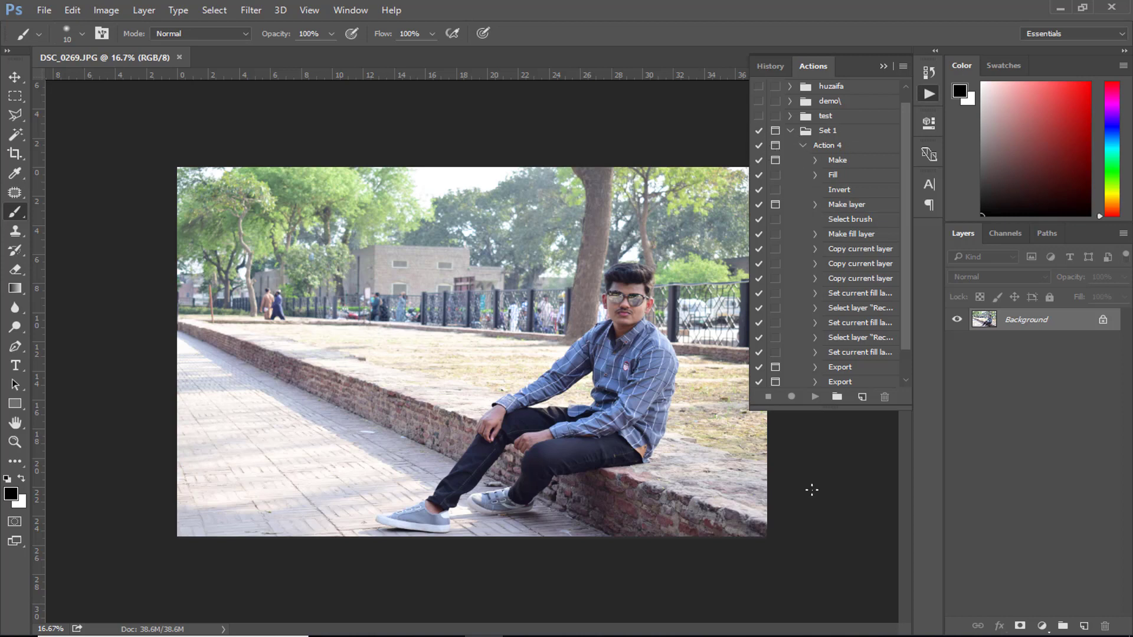
Step: Play Action 4 from Set 1, accepting the new 1920 x 1080 pixel transparent document at 300 pixels/inch and the new layer Layer 2
left_click(837, 130)
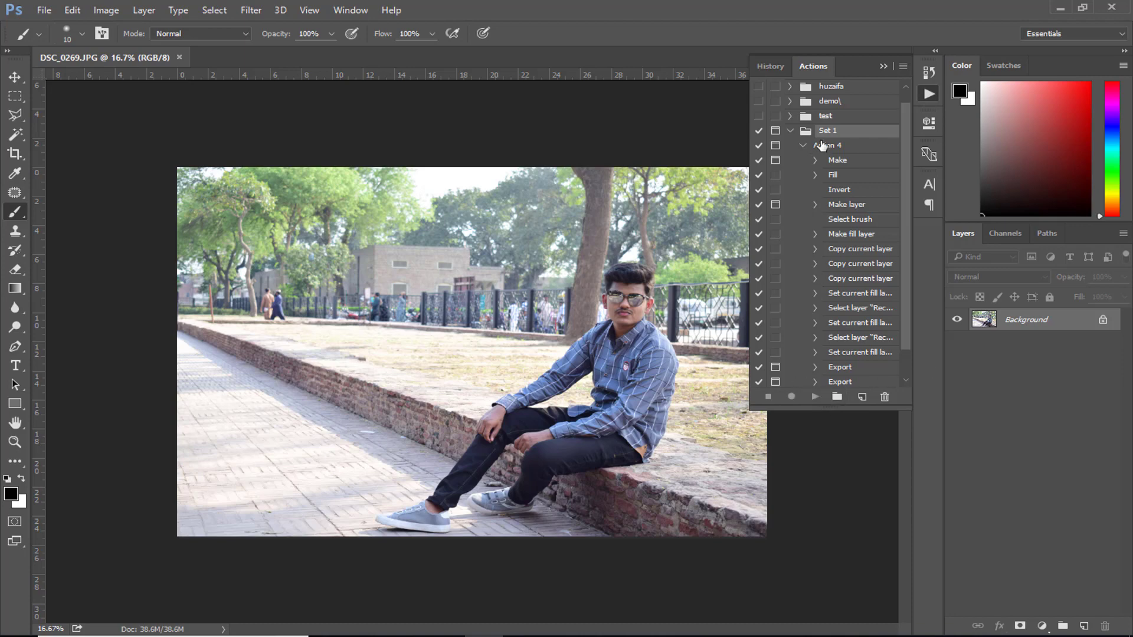
left_click(822, 145)
left_click(815, 396)
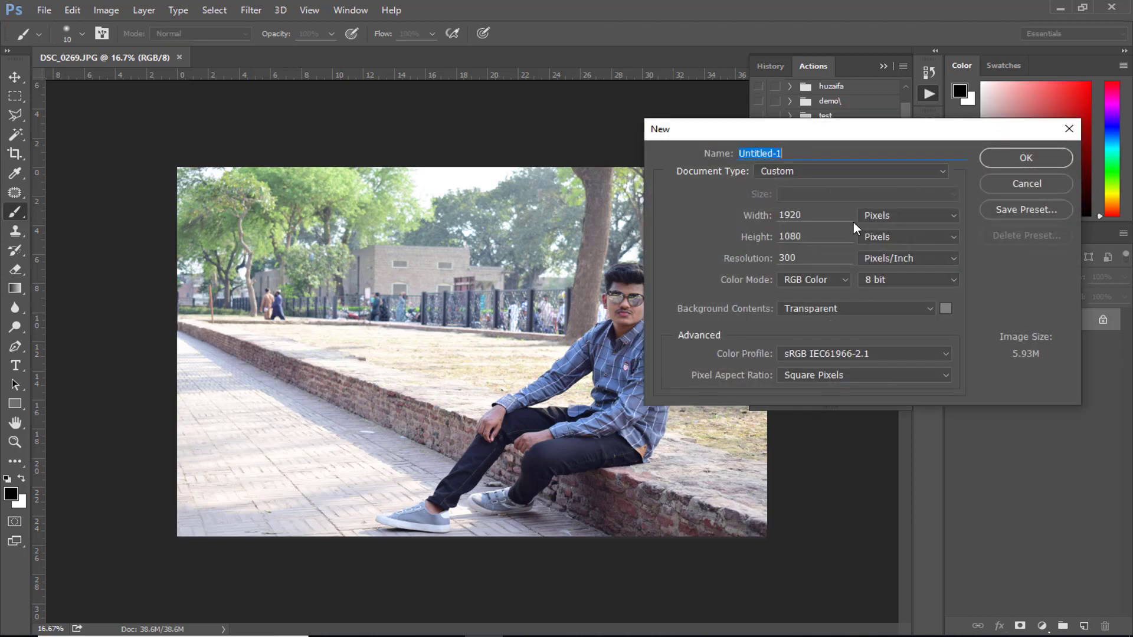
left_click_drag(948, 139, 485, 127)
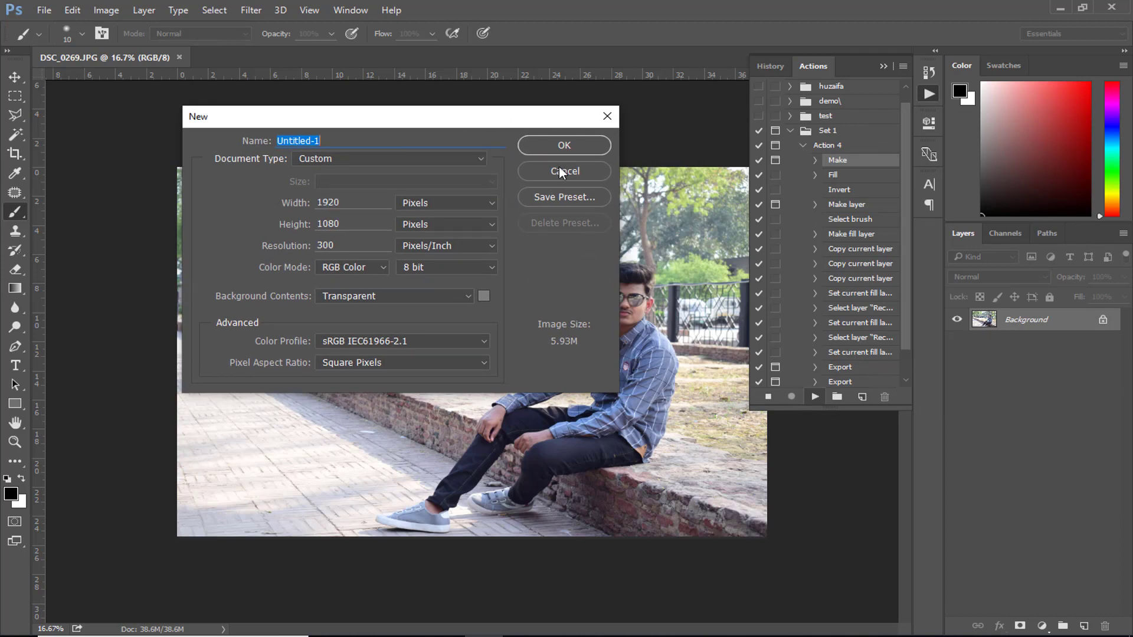
left_click(560, 147)
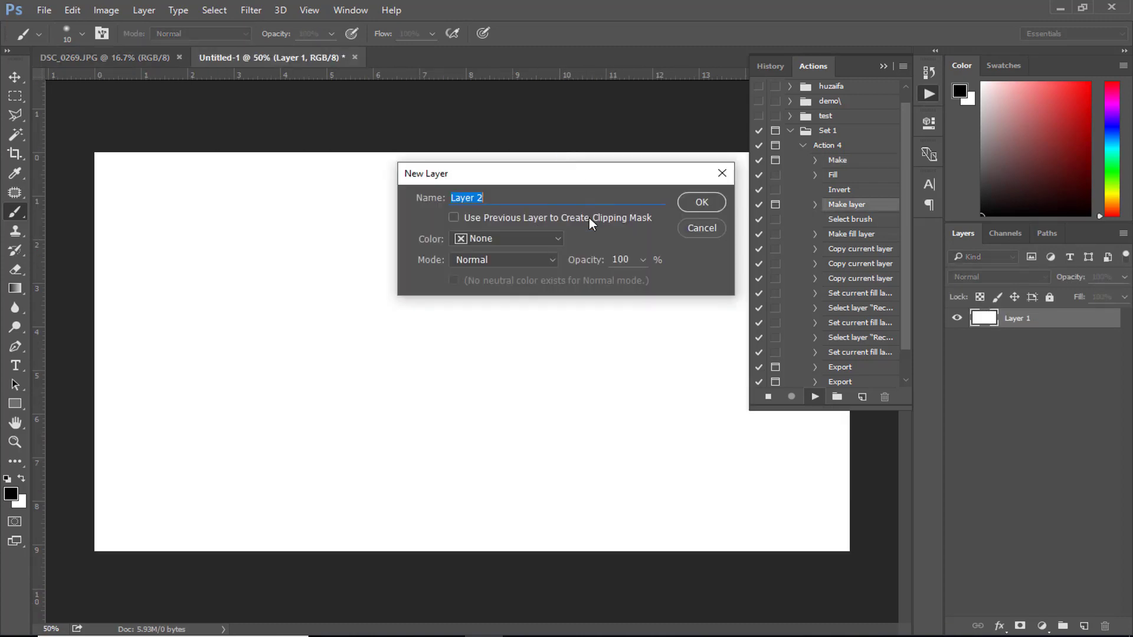
left_click(701, 202)
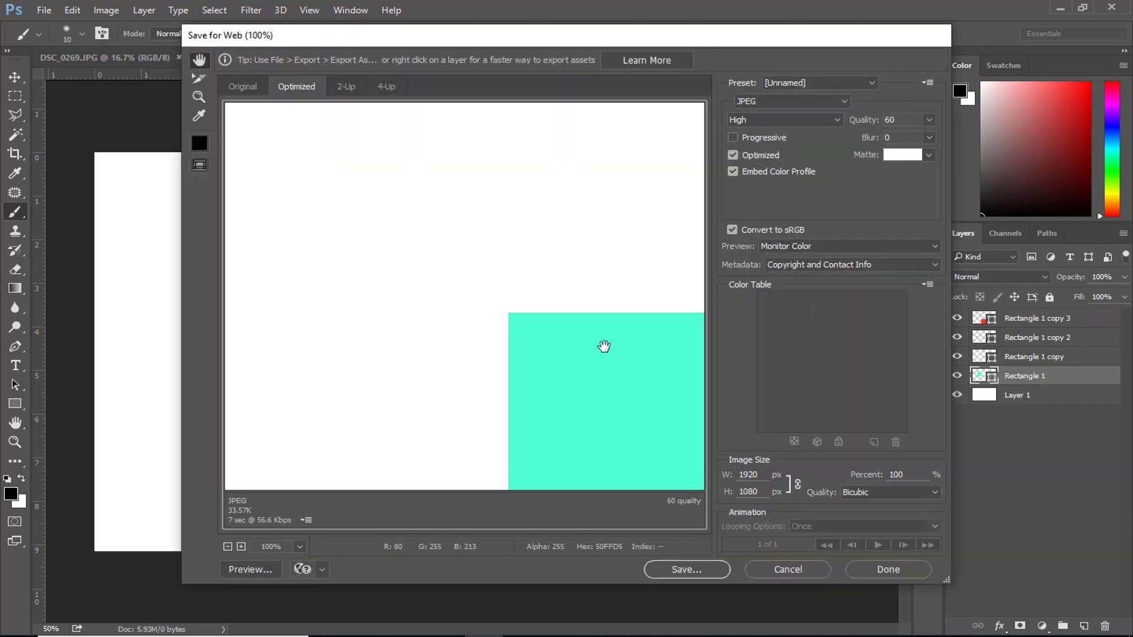
Step: Save the JPEG export as Untitled-1 in the or folder, replacing the existing file, and cancel the following export and document closing
left_click_drag(606, 348, 369, 170)
left_click_drag(629, 378, 413, 162)
left_click_drag(579, 247, 473, 186)
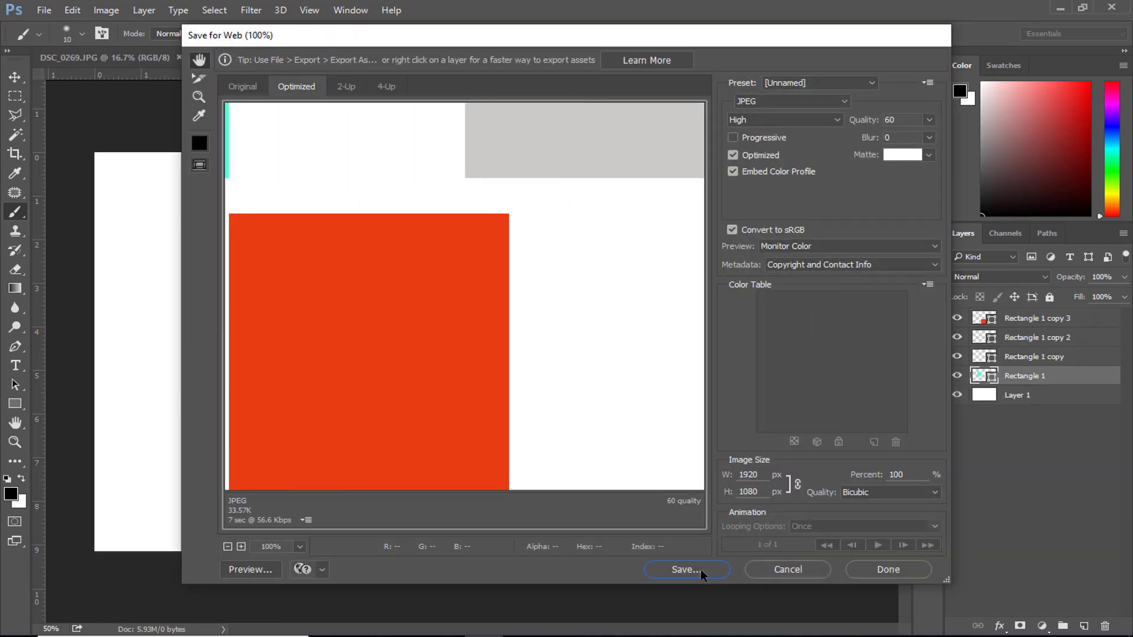
left_click(700, 569)
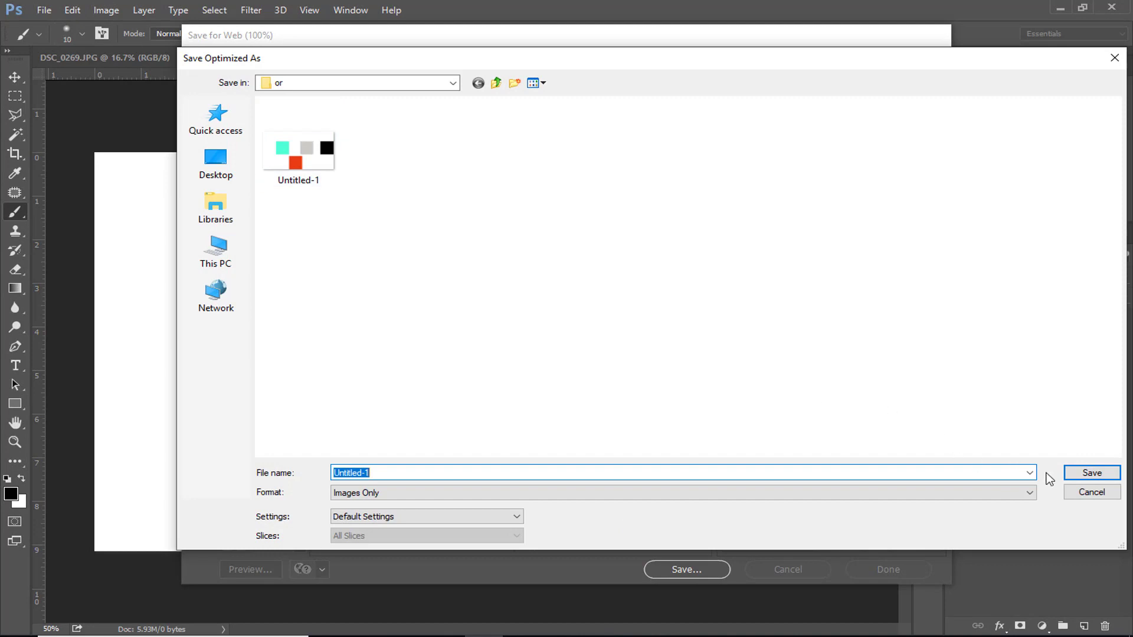
left_click(1092, 473)
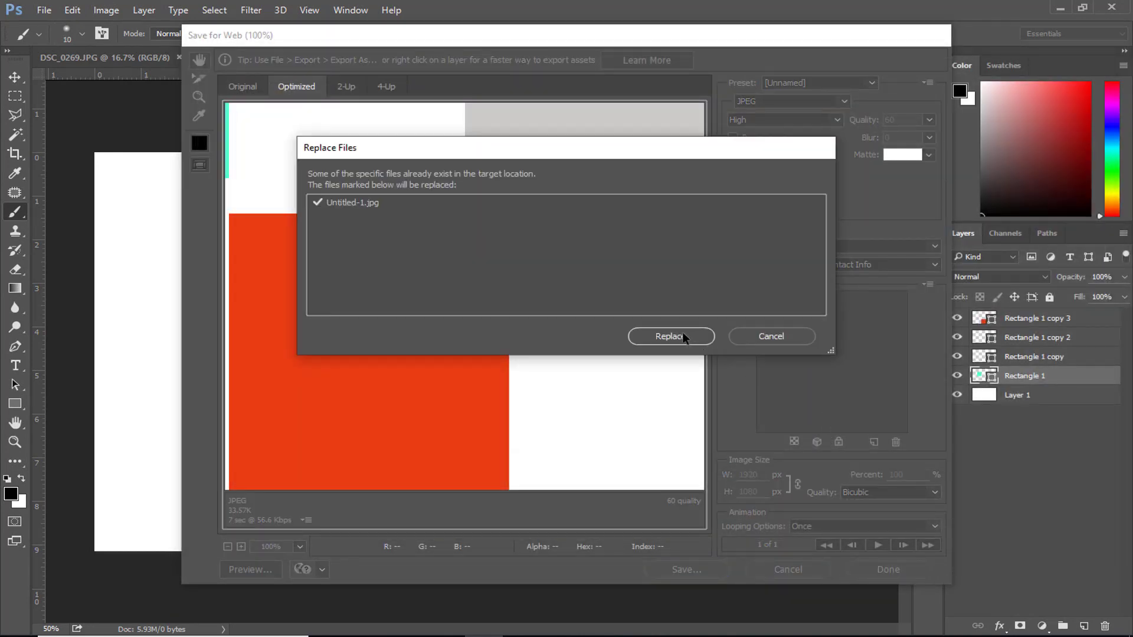
left_click(682, 336)
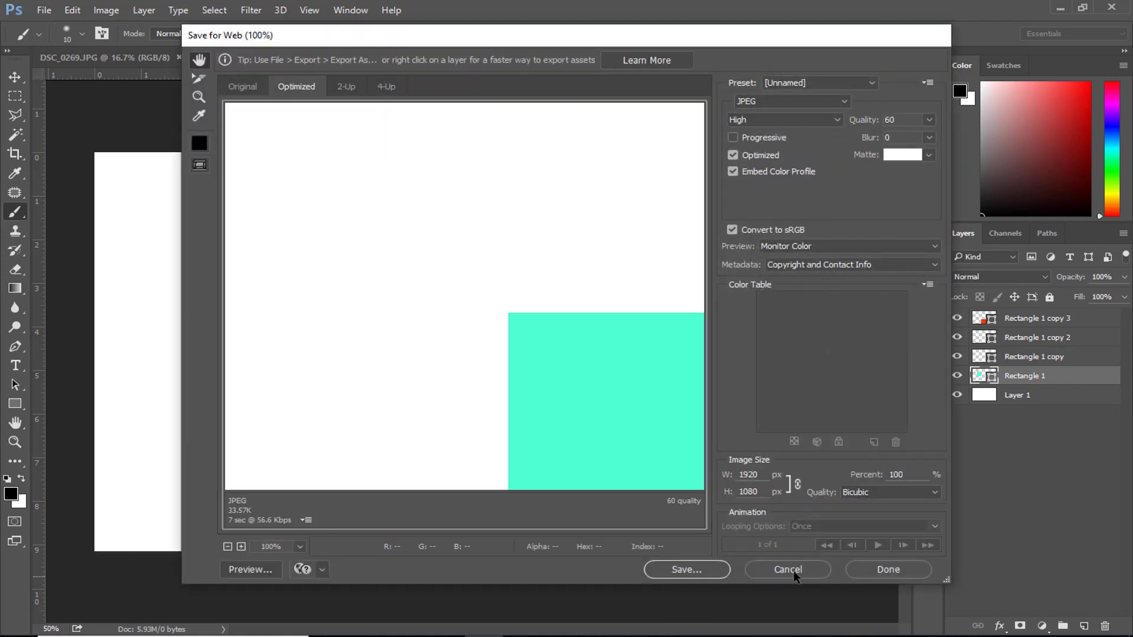
left_click(789, 569)
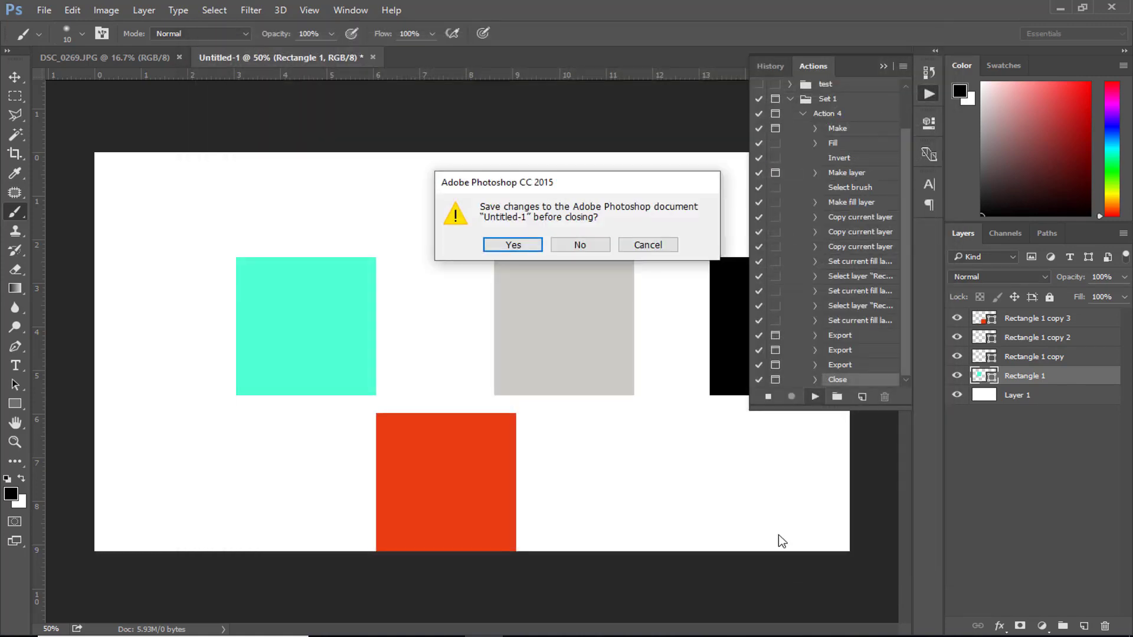
left_click(648, 245)
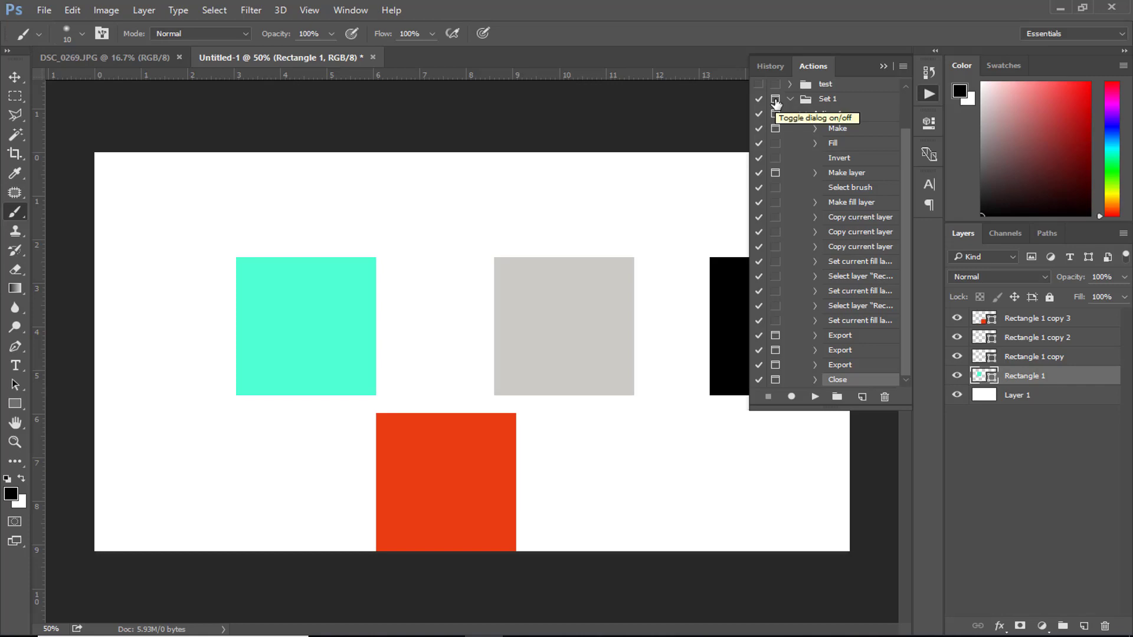
Step: Place the original DSC_0266 photo and the DSC_0266 copy side by side, compare their colors, and close both viewers
left_click(716, 636)
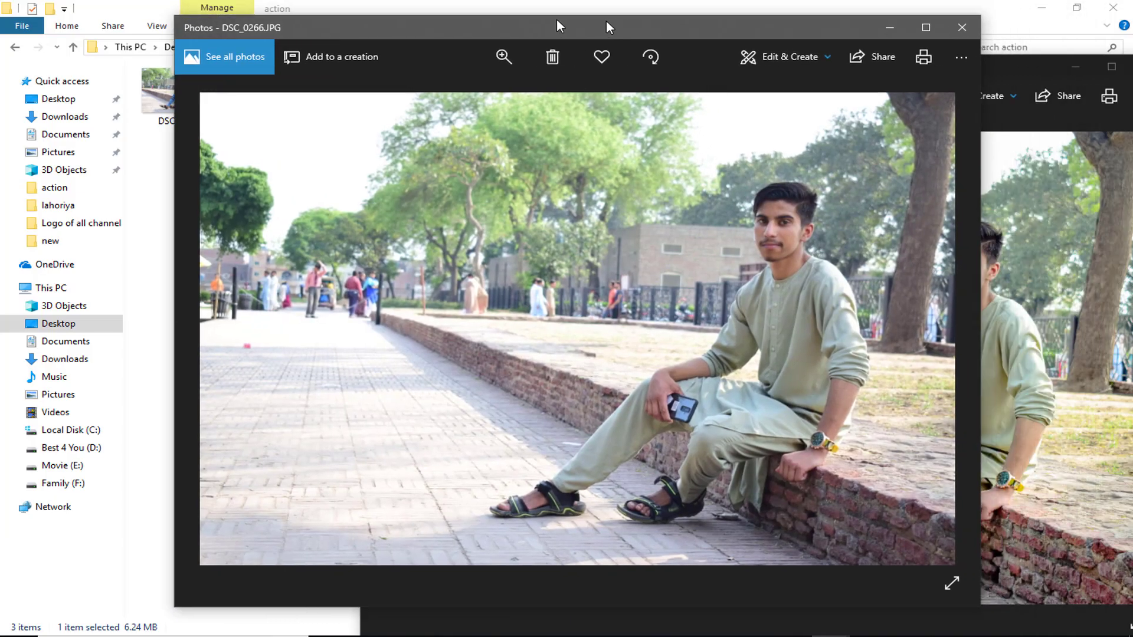
left_click_drag(557, 19, 325, 17)
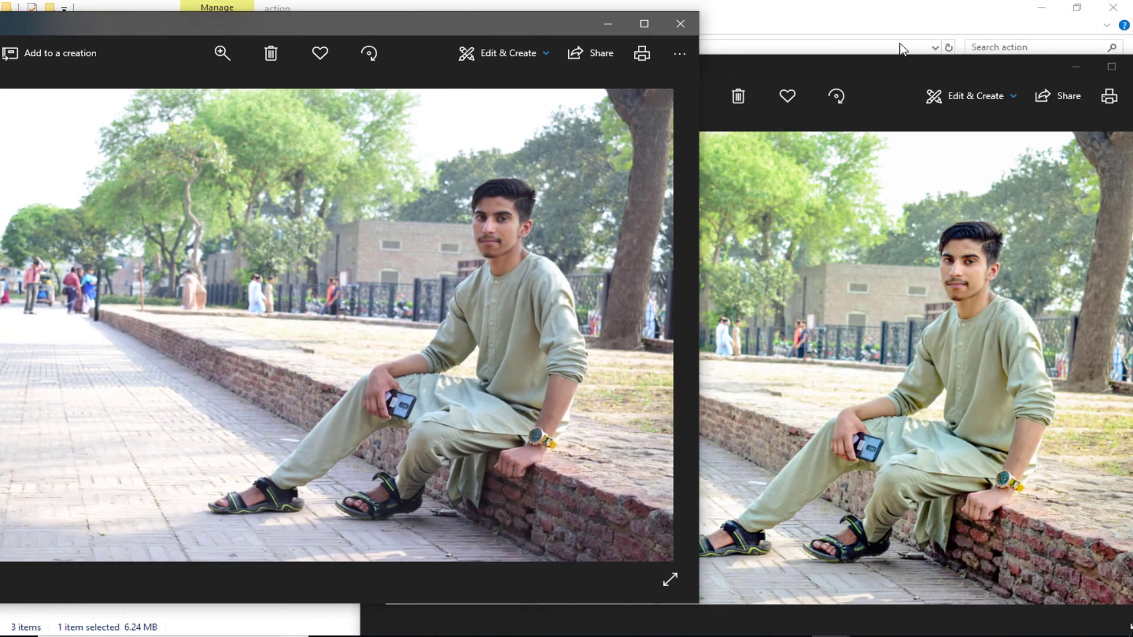
left_click_drag(898, 61, 1023, 56)
left_click(409, 24)
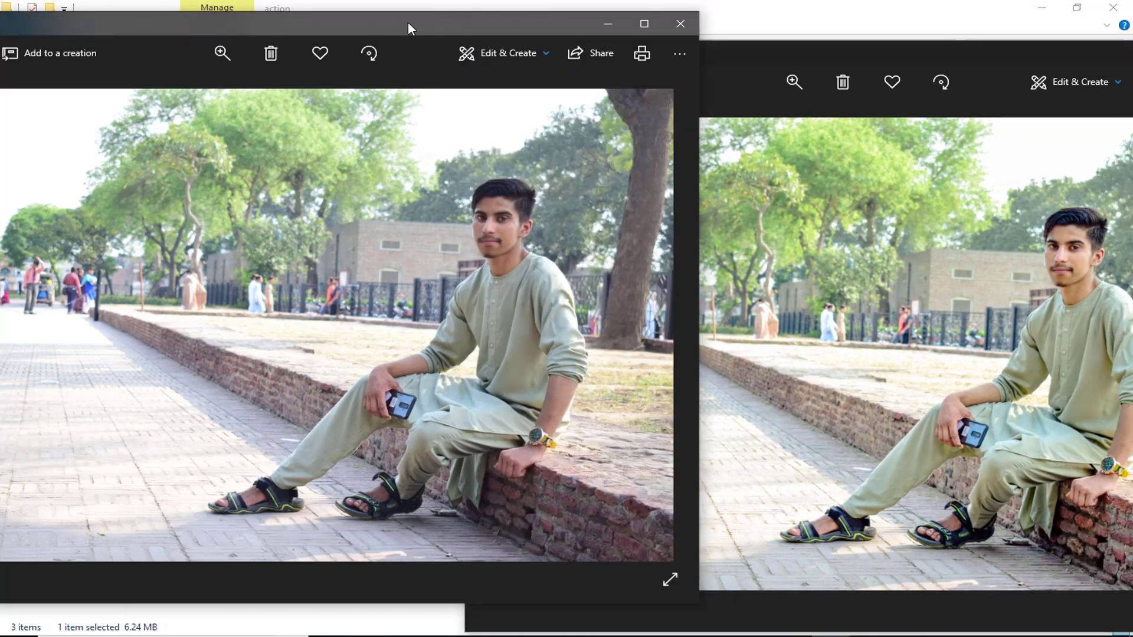
left_click_drag(408, 23, 291, 21)
left_click_drag(838, 54, 702, 39)
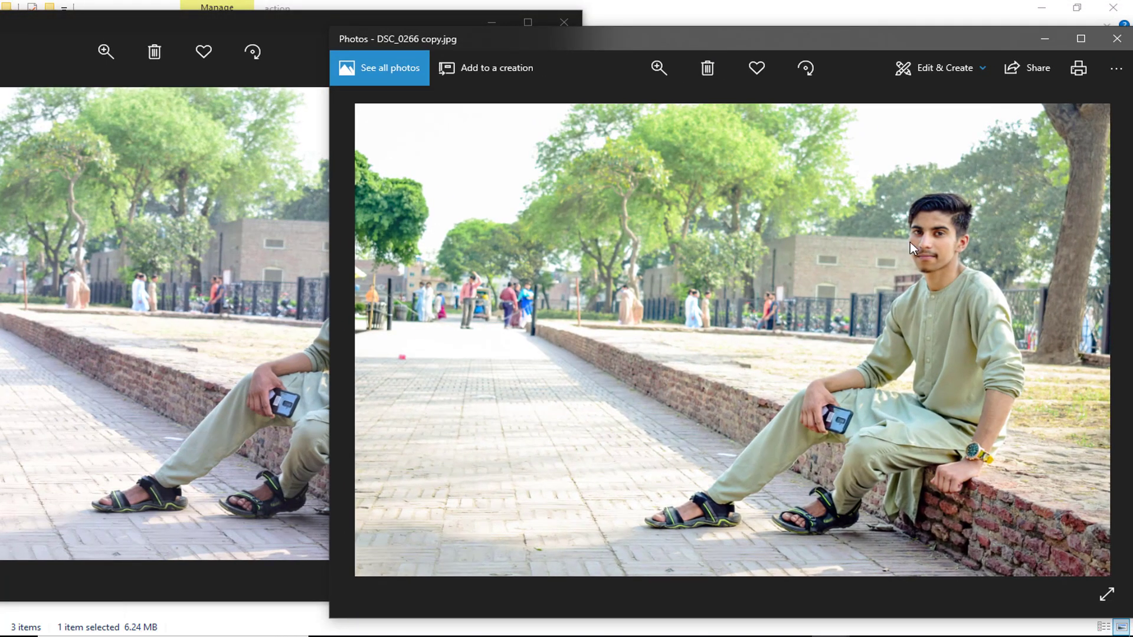
left_click(160, 290)
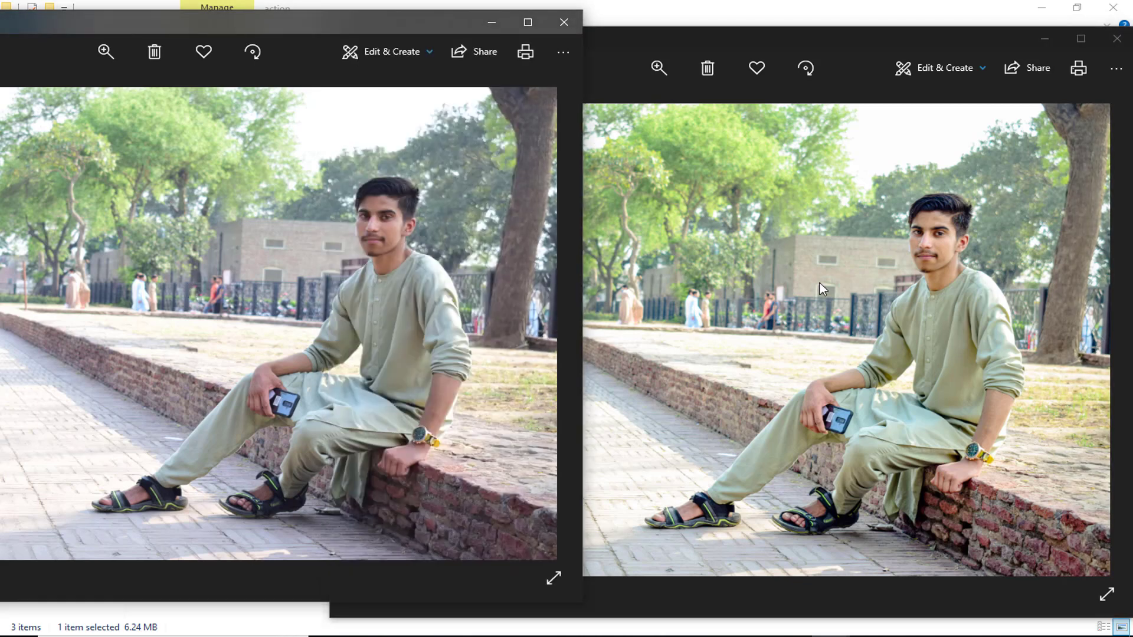
left_click(564, 22)
left_click_drag(607, 38, 359, 10)
left_click(861, 12)
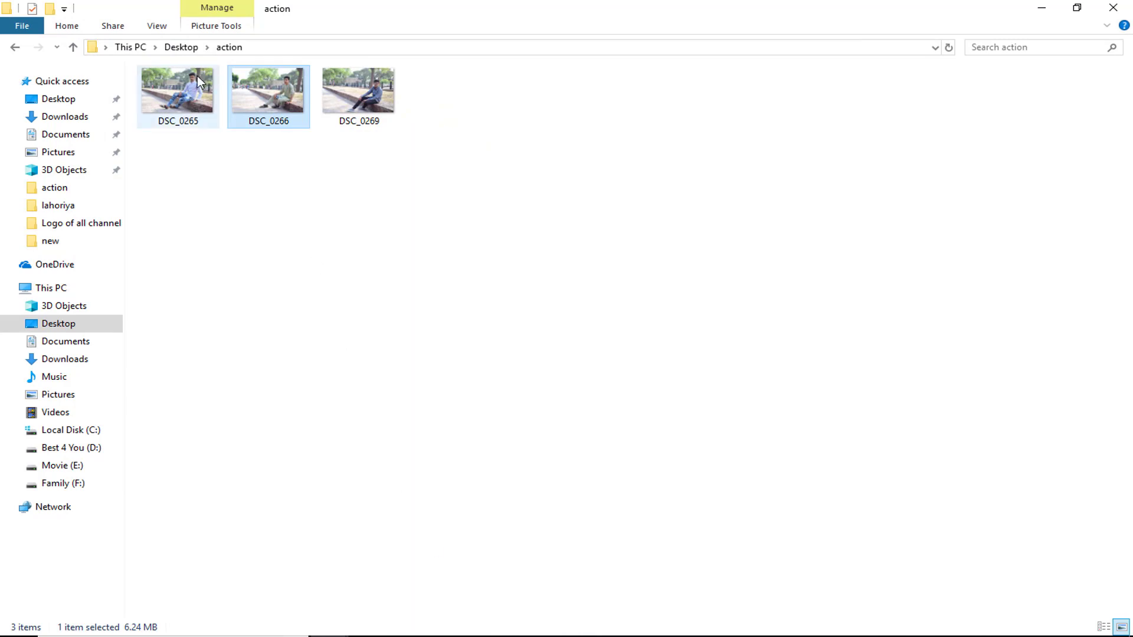
Step: Open the DSC_0265 photo from the action folder in Photoshop and run the recorded color correction action on it
left_click_drag(199, 79, 491, 380)
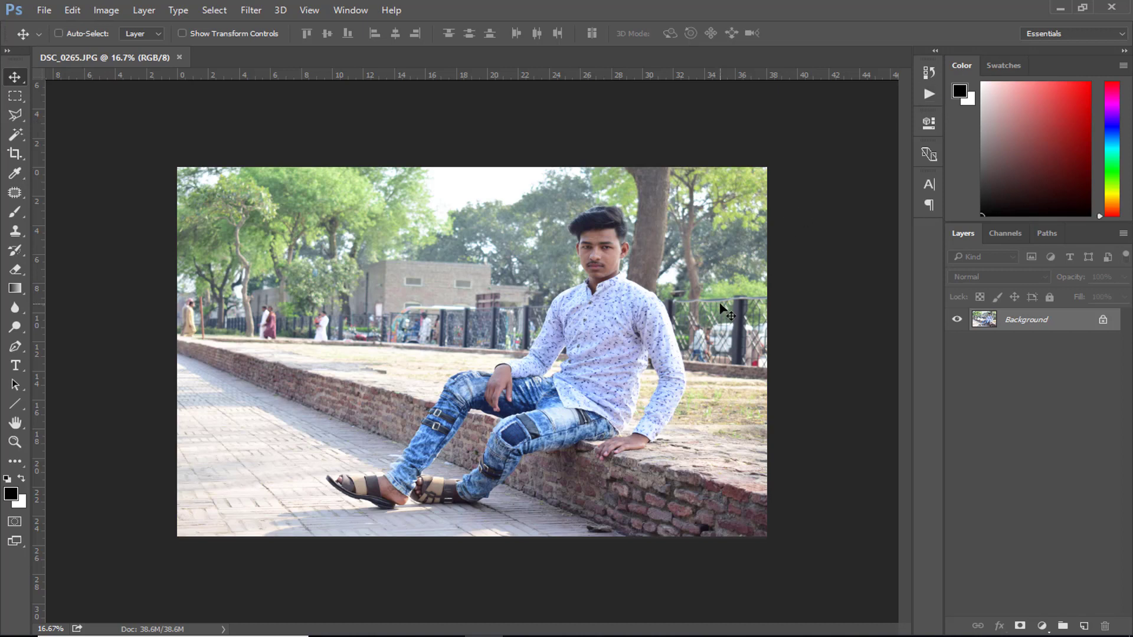
key("ctrl+F10")
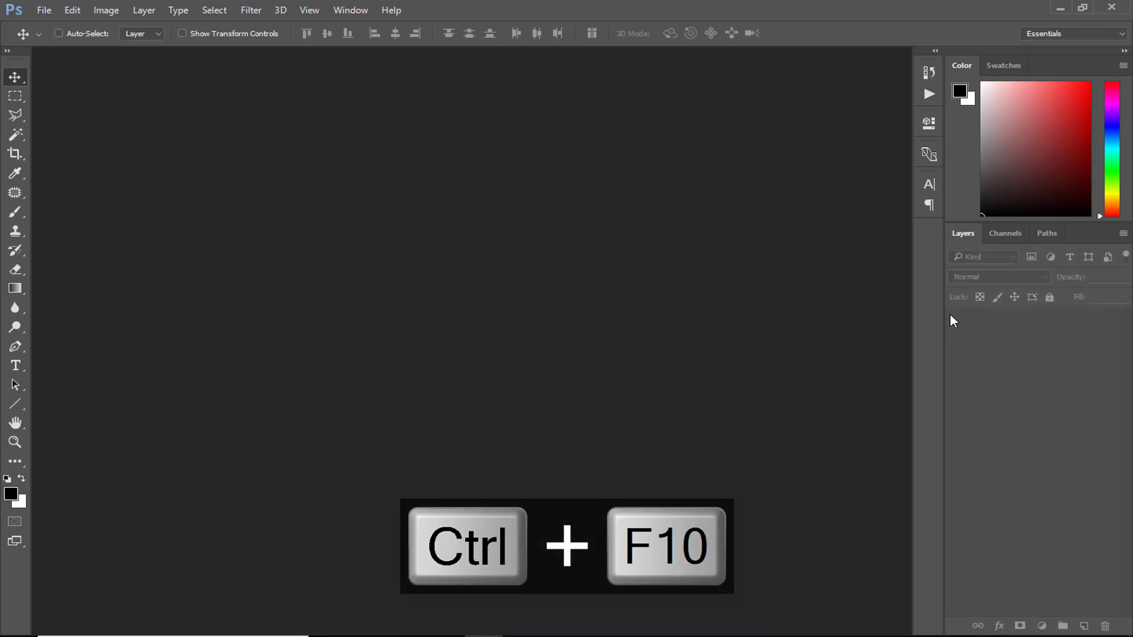
Step: Switch to the action folder, view the original DSC_0265 photo, and close the viewer
left_click(435, 622)
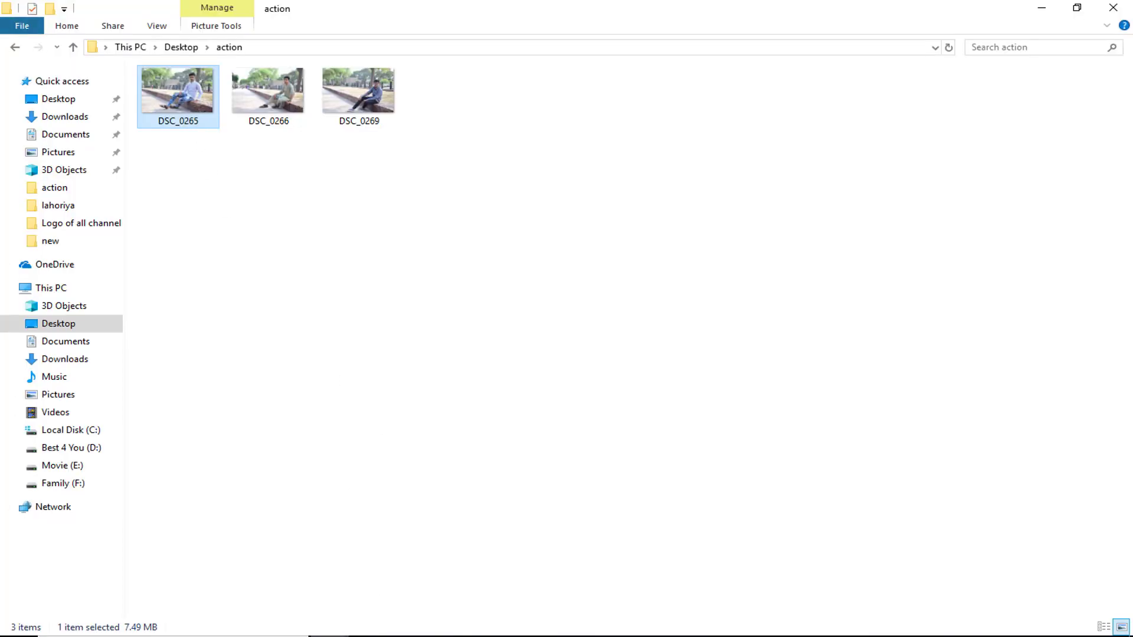
mouse_move(330, 629)
left_click(292, 592)
double_click(162, 104)
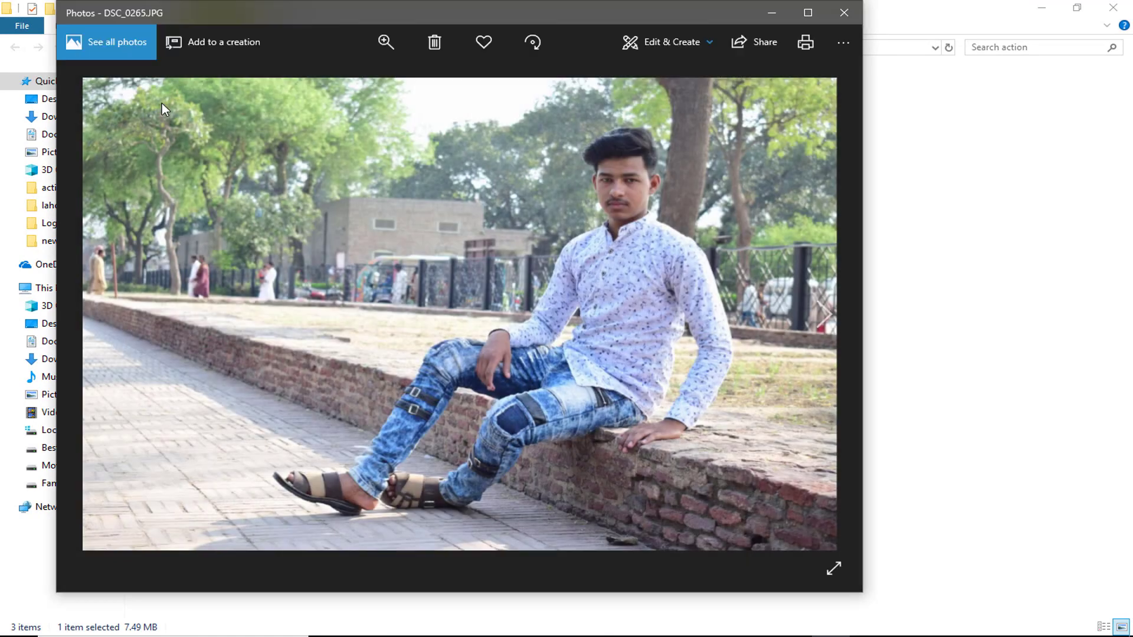
left_click(844, 13)
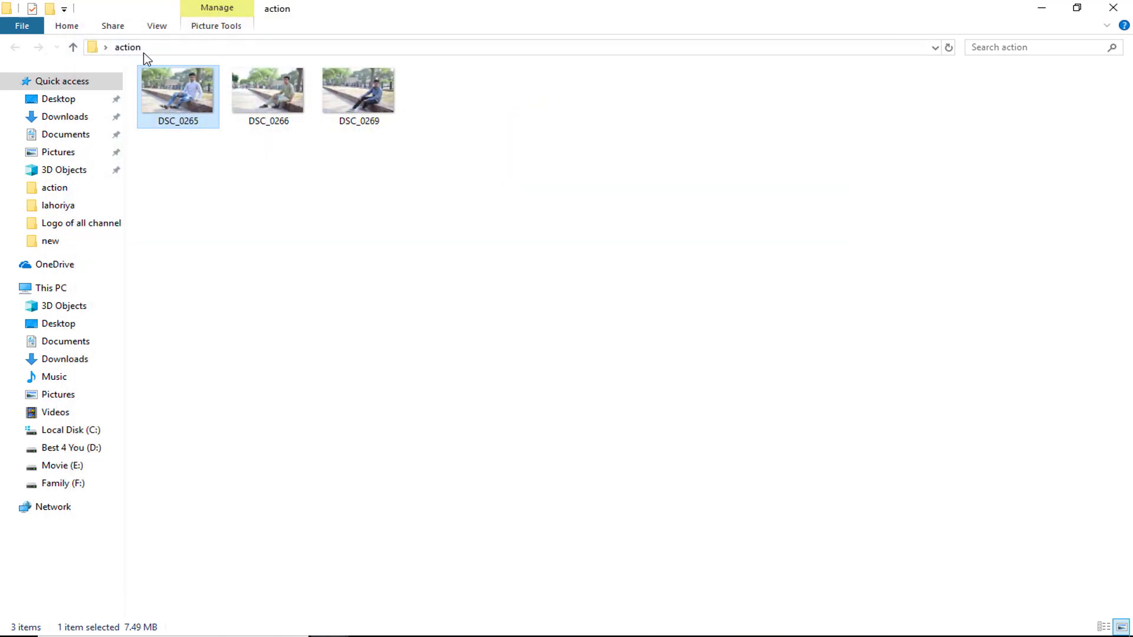
Step: Return to the Desktop, view the exported DSC_0265 copy from the jpg subfolder of New folder, and close the viewer
mouse_move(329, 632)
left_click(391, 607)
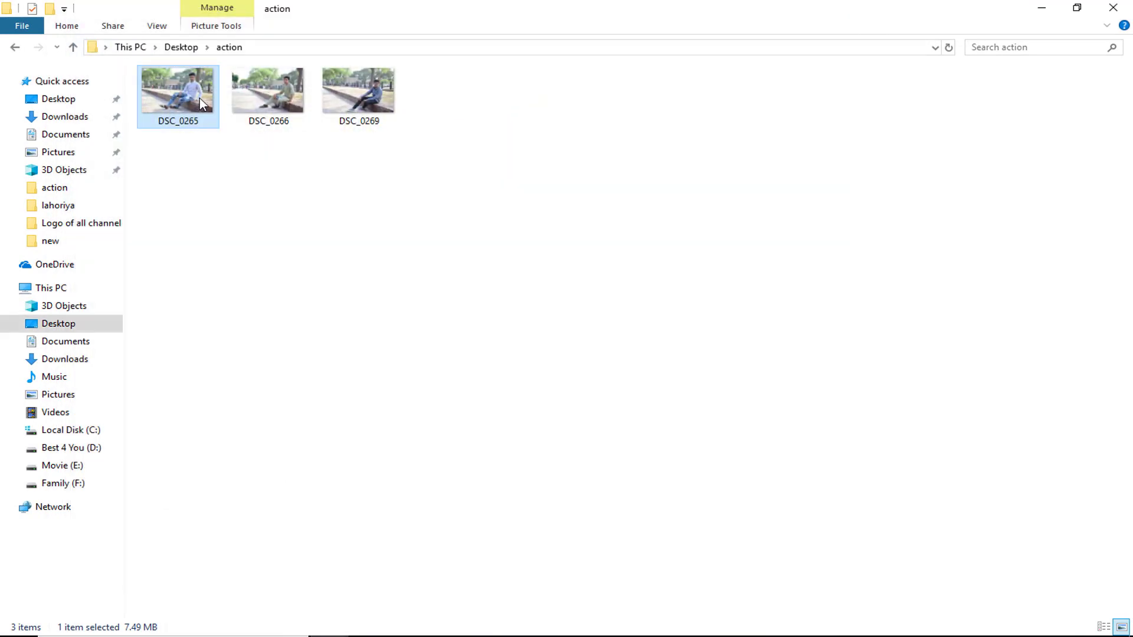
left_click(1099, 7)
left_click(1042, 7)
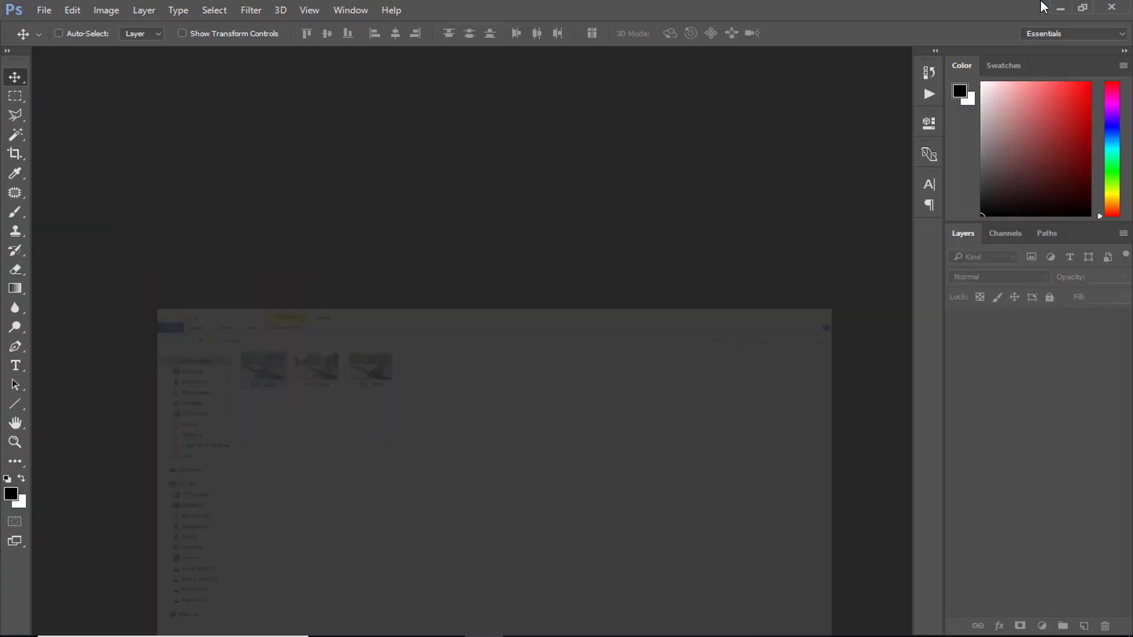
left_click(1044, 7)
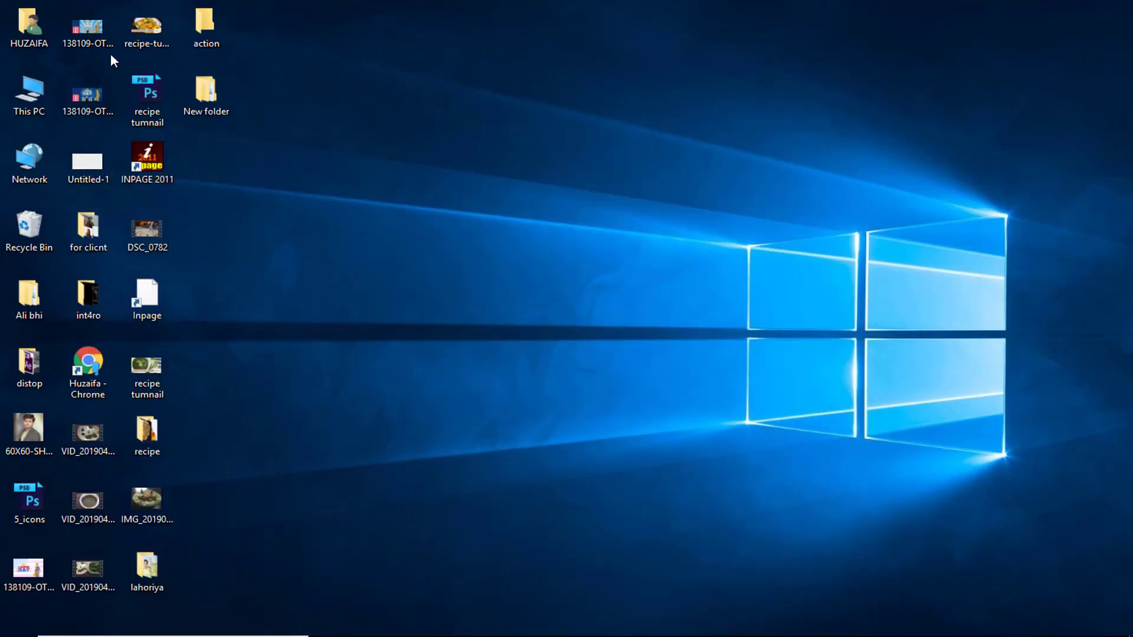
double_click(205, 91)
double_click(177, 97)
double_click(139, 97)
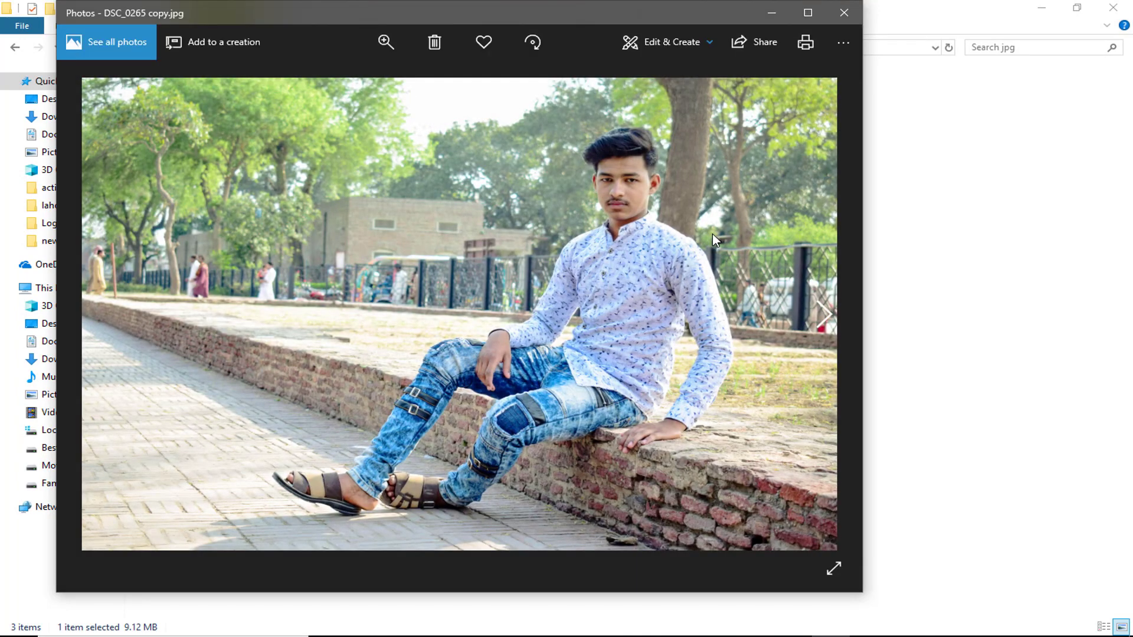
left_click(844, 12)
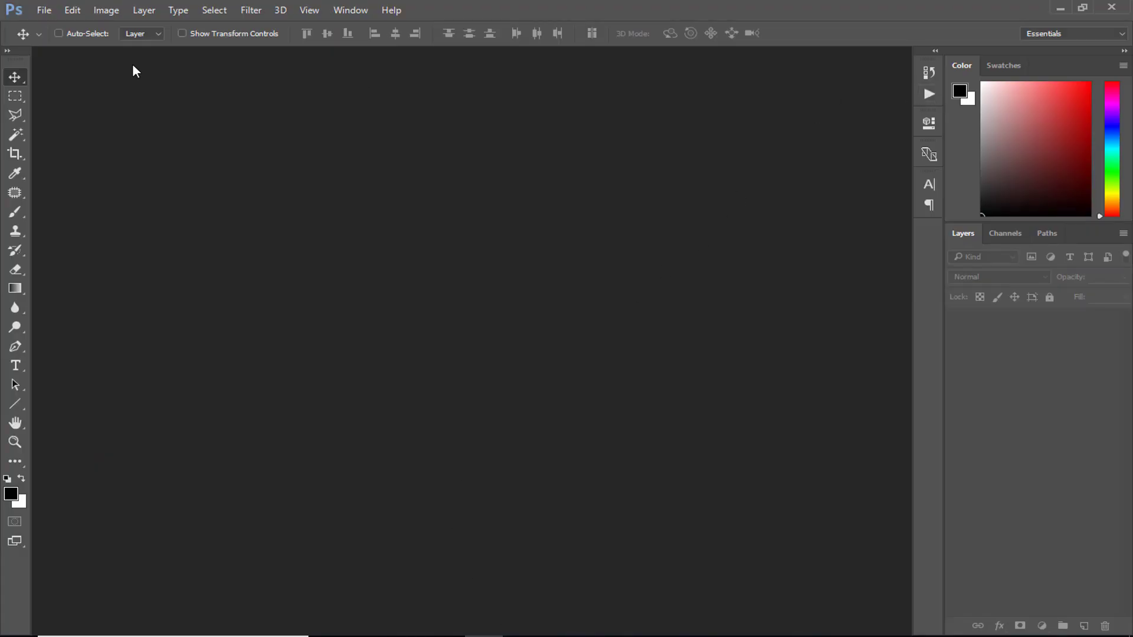
Step: Collapse the test action set and disable all of its commands
left_click(37, 6)
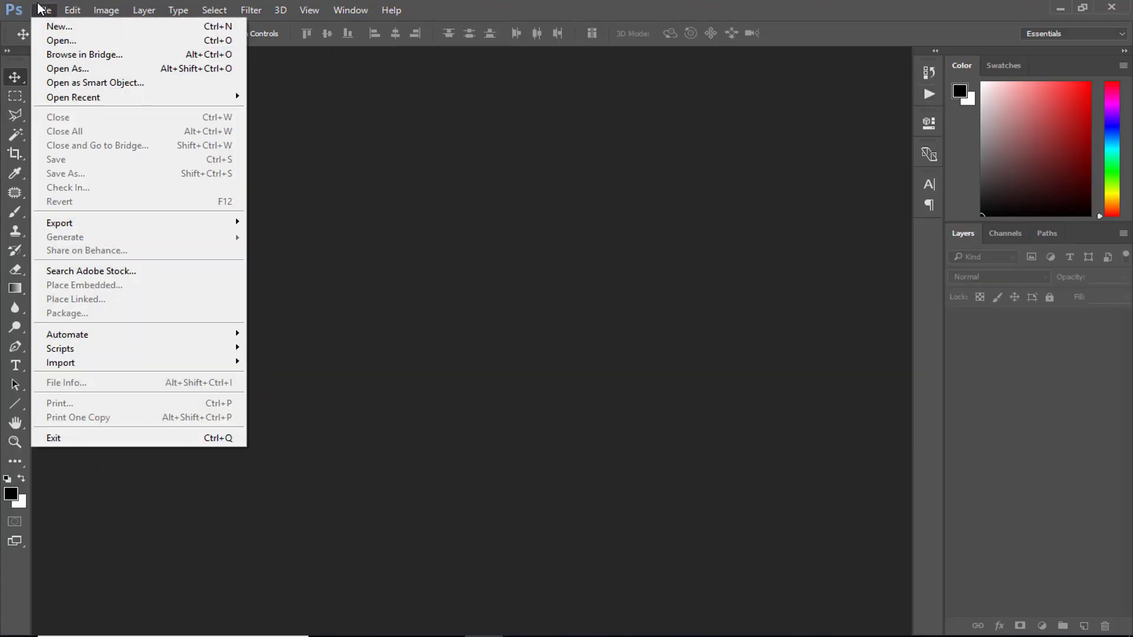
left_click(810, 225)
left_click(925, 98)
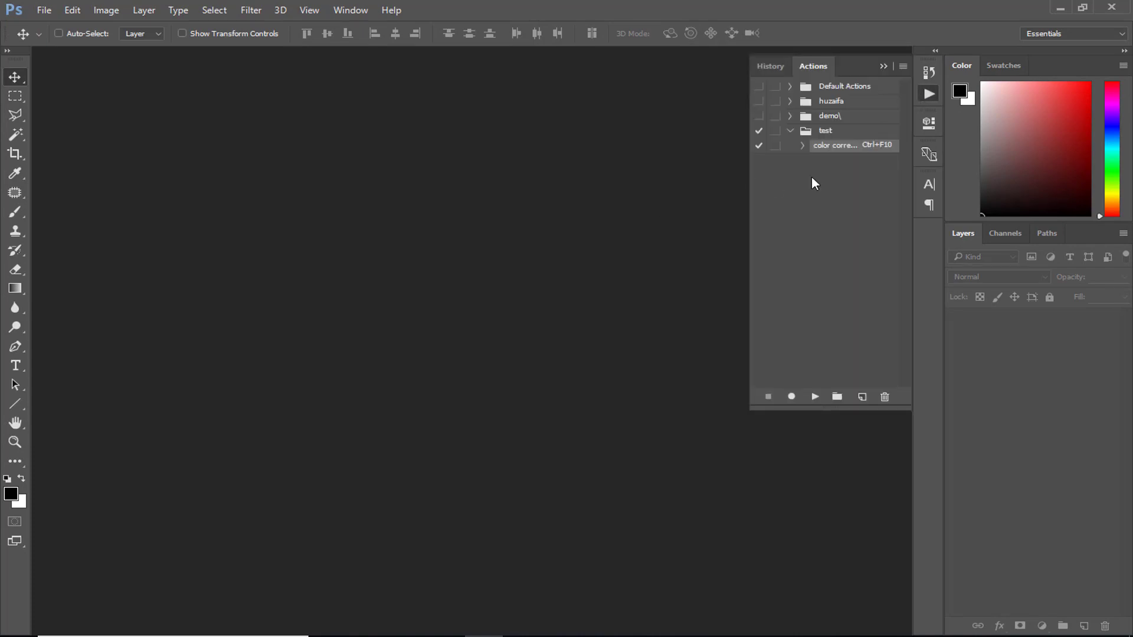
left_click(790, 131)
left_click(762, 132)
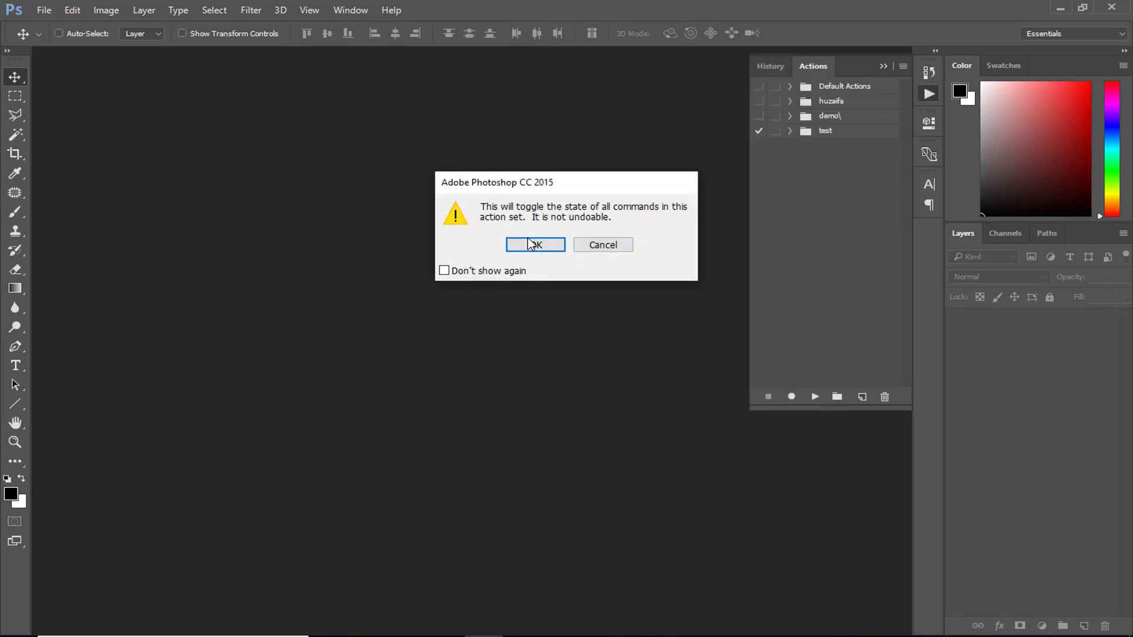
left_click(553, 250)
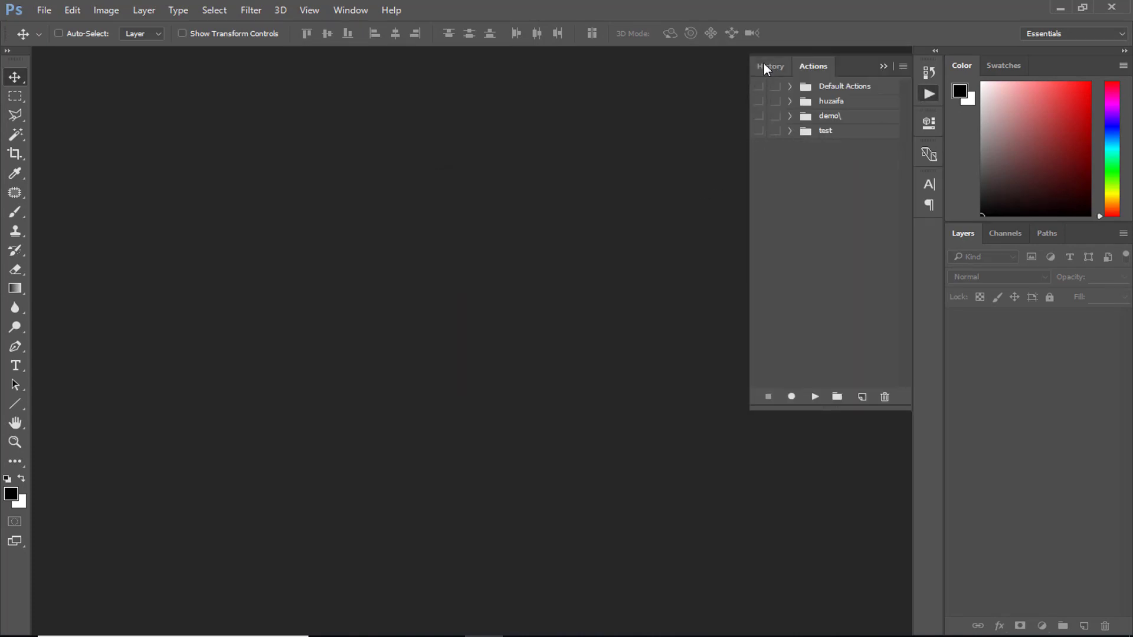
left_click(762, 104)
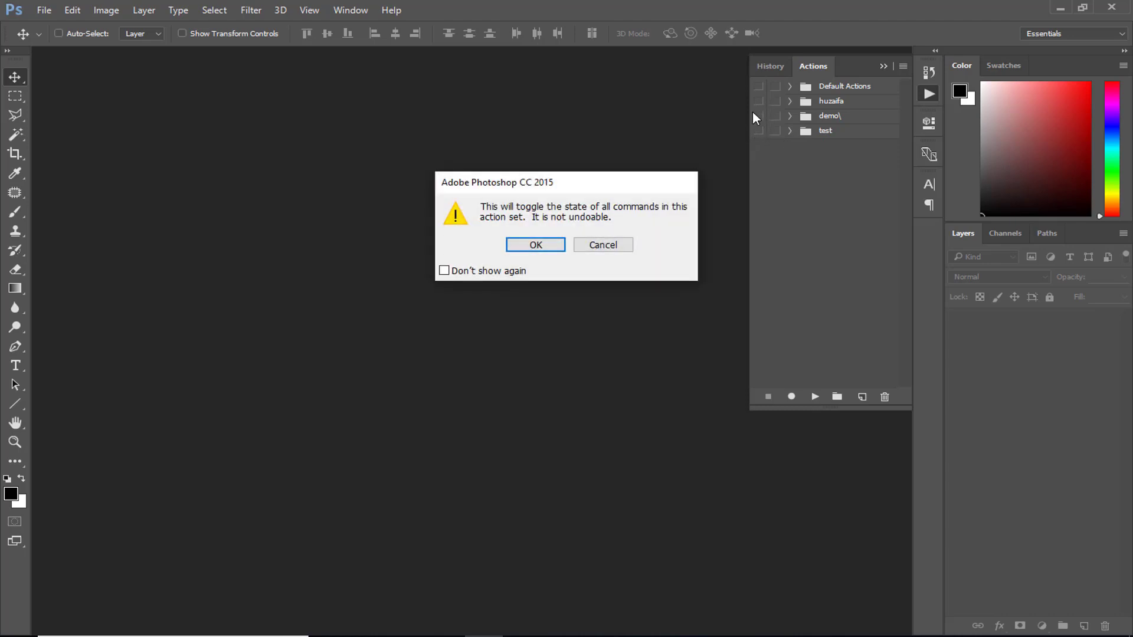
left_click(586, 245)
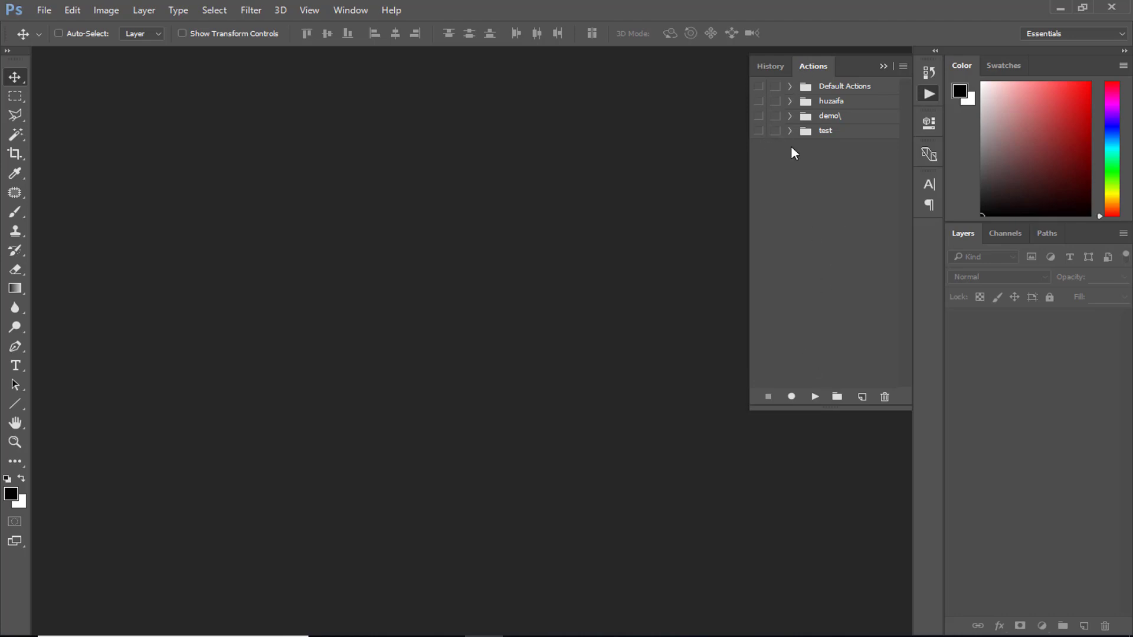
Step: Create the action set Set 1 and start recording a new action named Action 4 in it
left_click(837, 397)
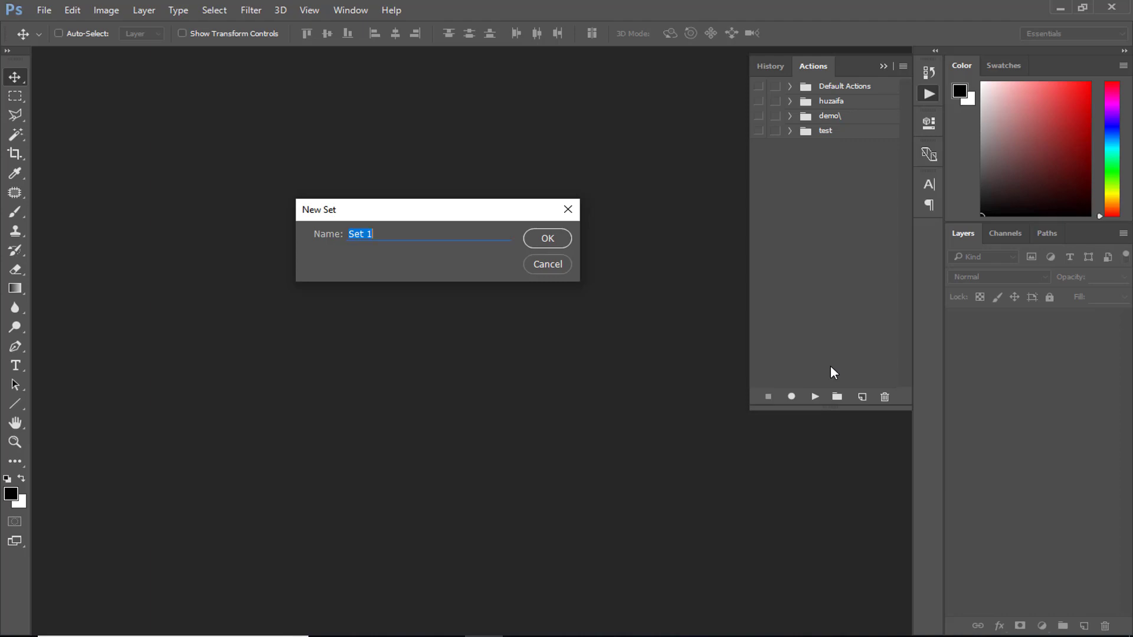
key("Return")
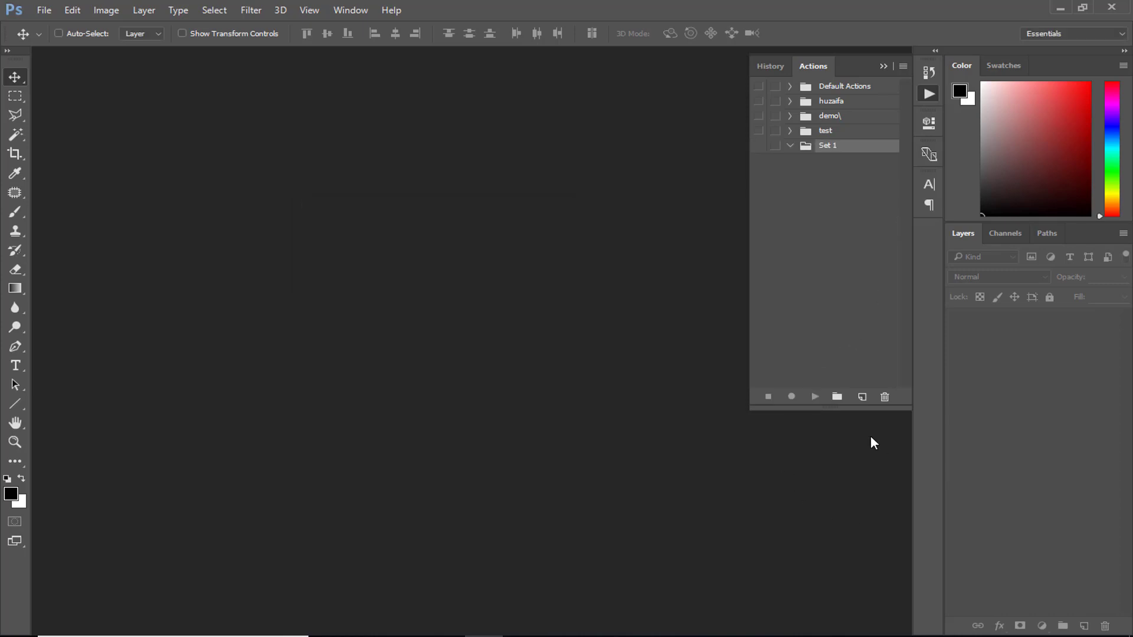
left_click(862, 398)
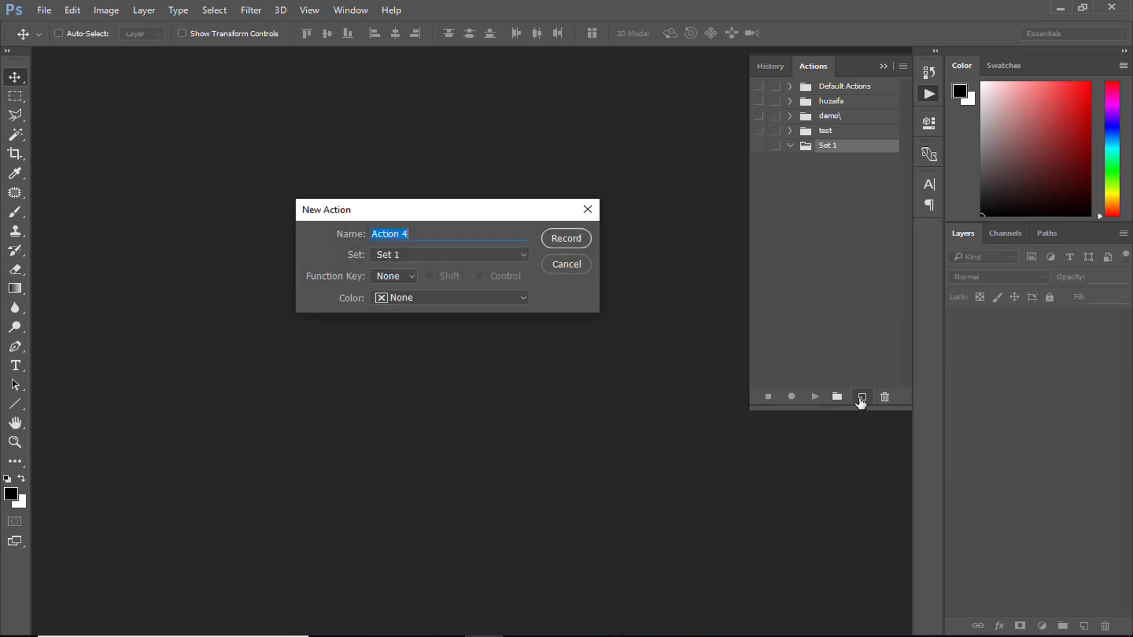
left_click(575, 240)
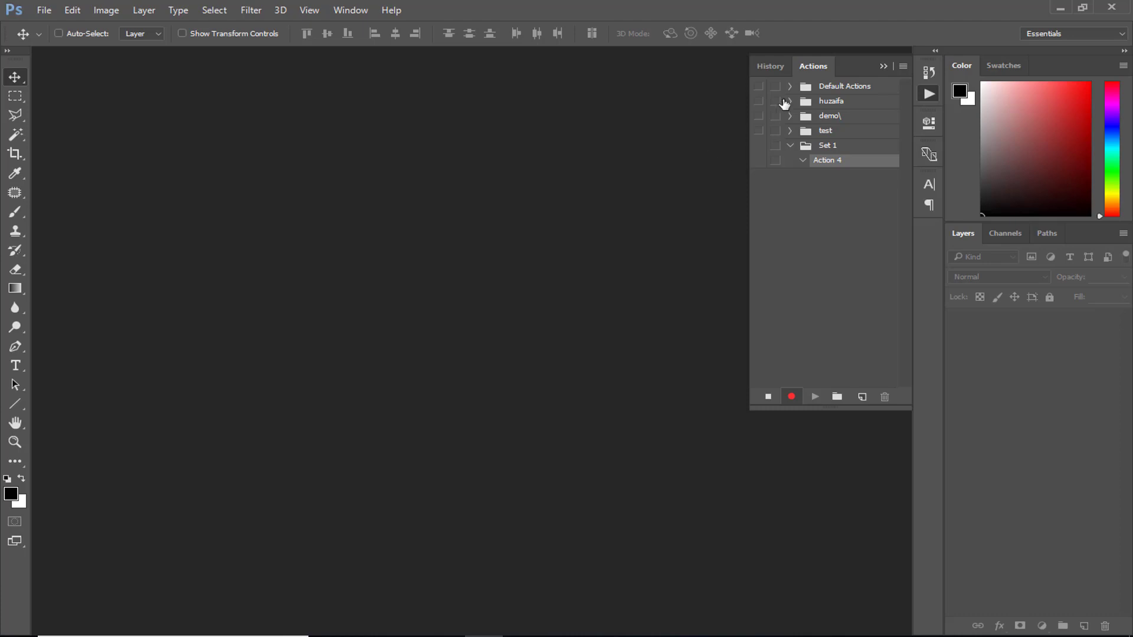
left_click(883, 66)
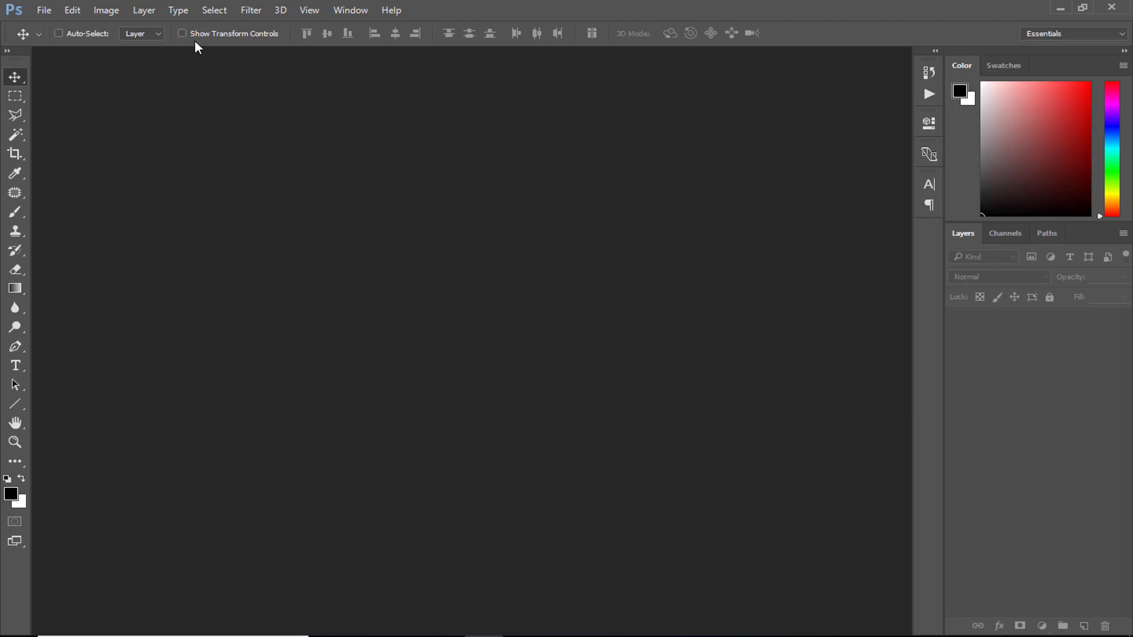
Step: Create a 1920 × 1080 px RGB document at 300 pixels/inch with a transparent background
left_click(43, 11)
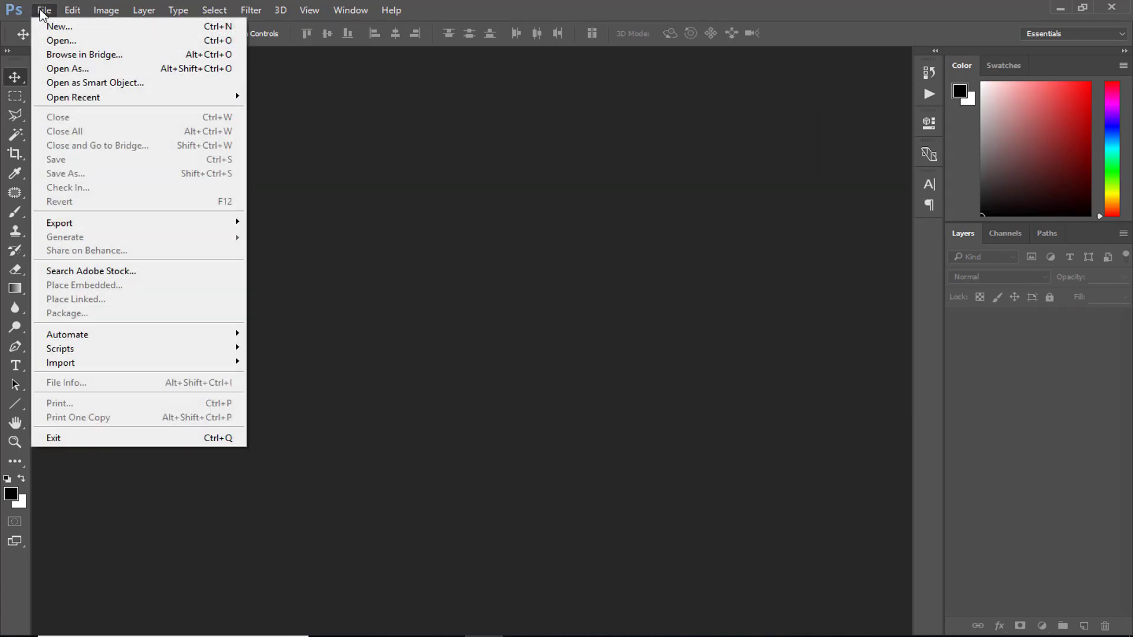
left_click(66, 26)
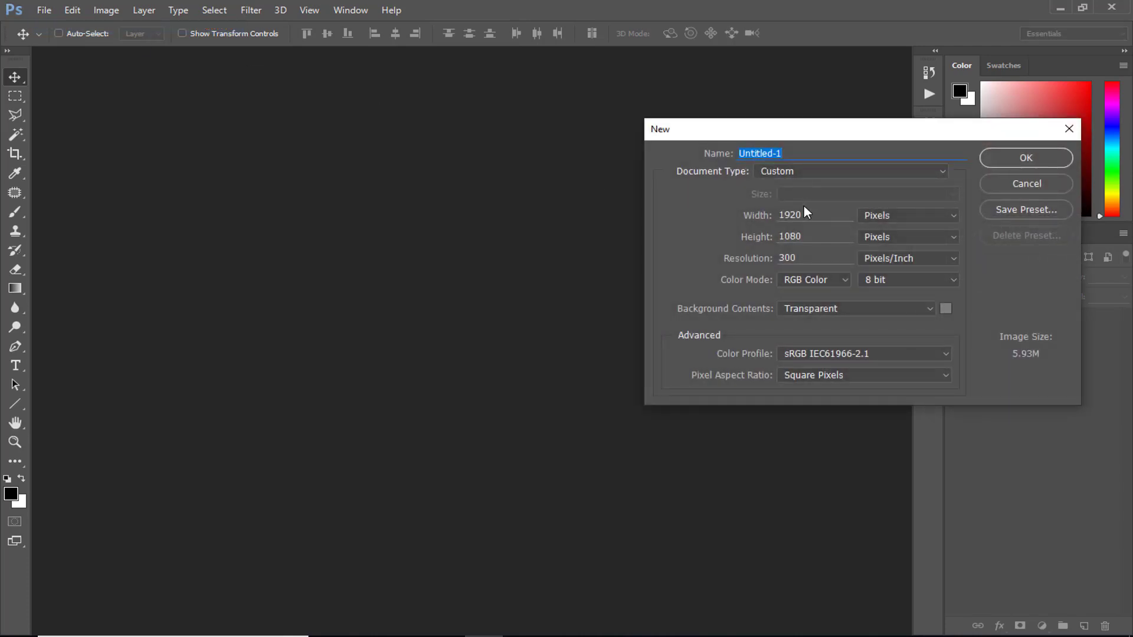
left_click(1014, 161)
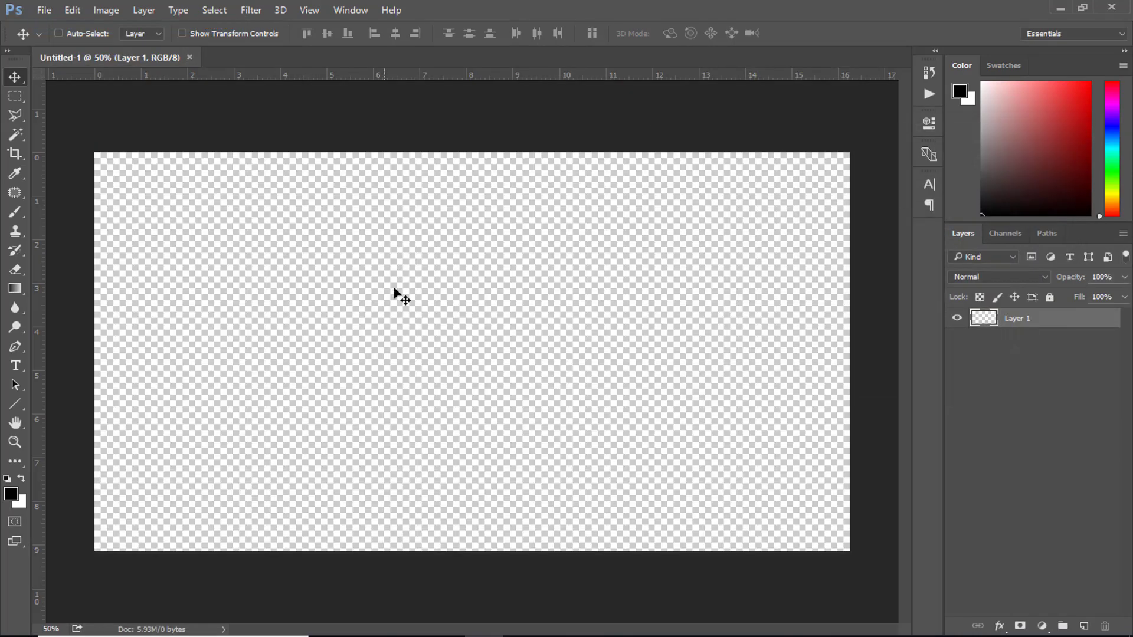
Step: Fill Layer 1 with the black foreground color, invert it to white, and add a new empty layer above it
key("alt+BackSpace")
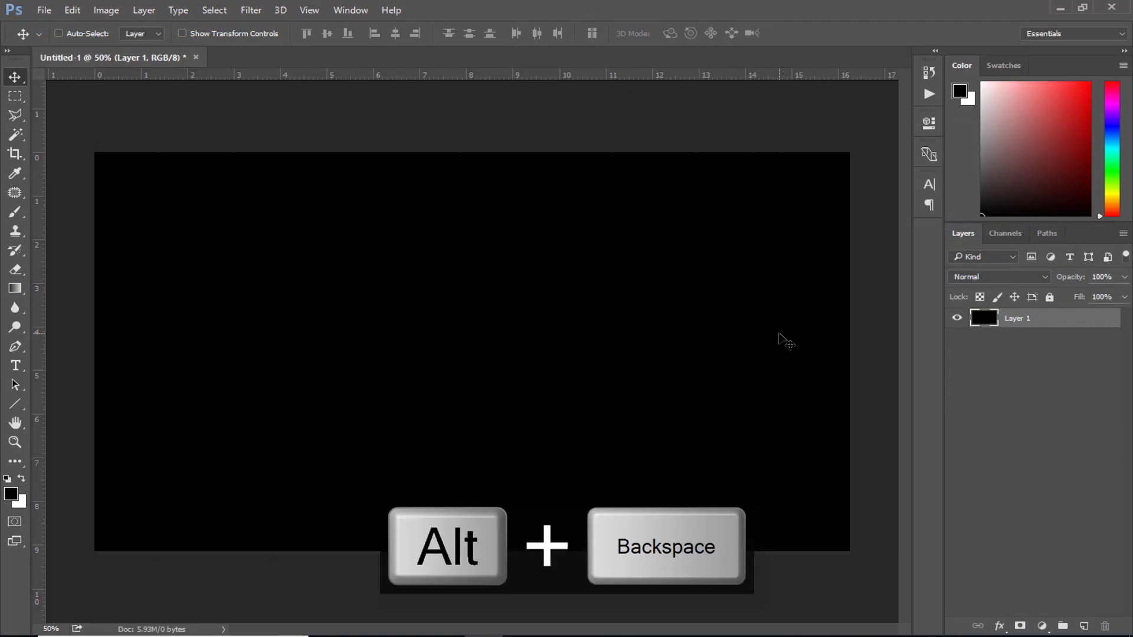
key("ctrl+i")
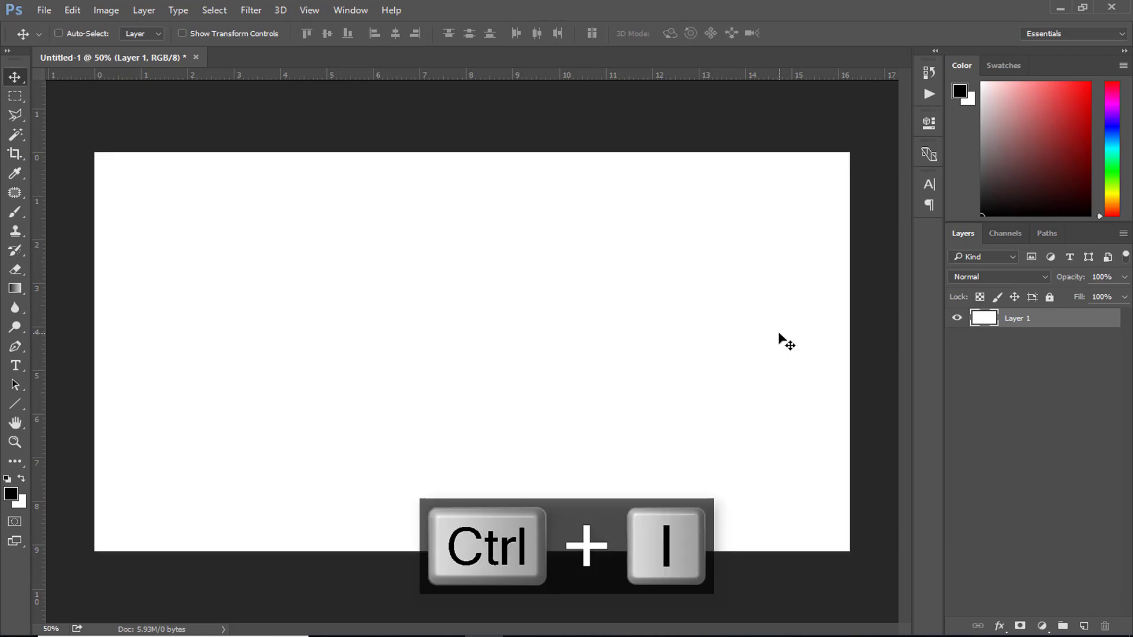
key("ctrl+shift+n")
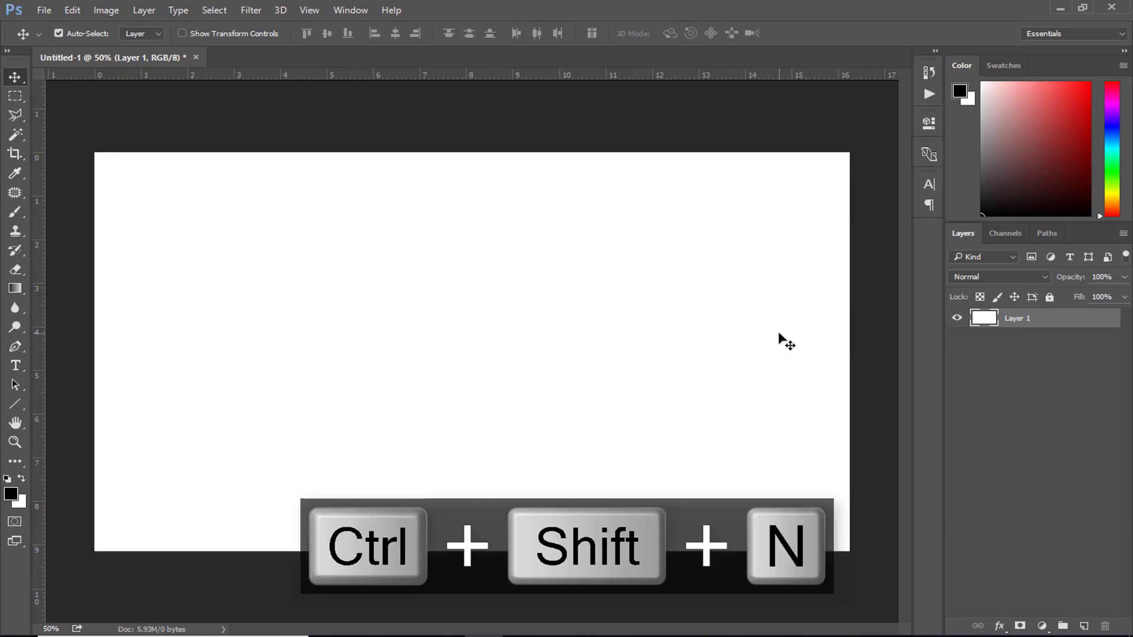
key("ctrl+shift+Return")
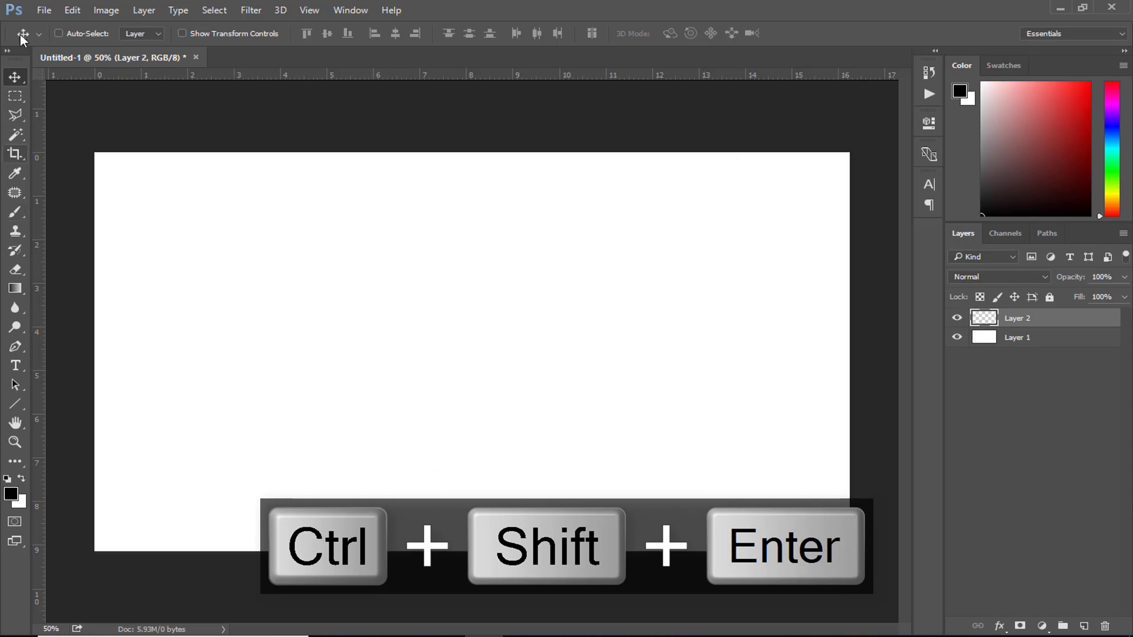
Step: Draw a black rectangle about 356 × 374 px on the left half of the canvas with the Rectangle tool
left_click(43, 10)
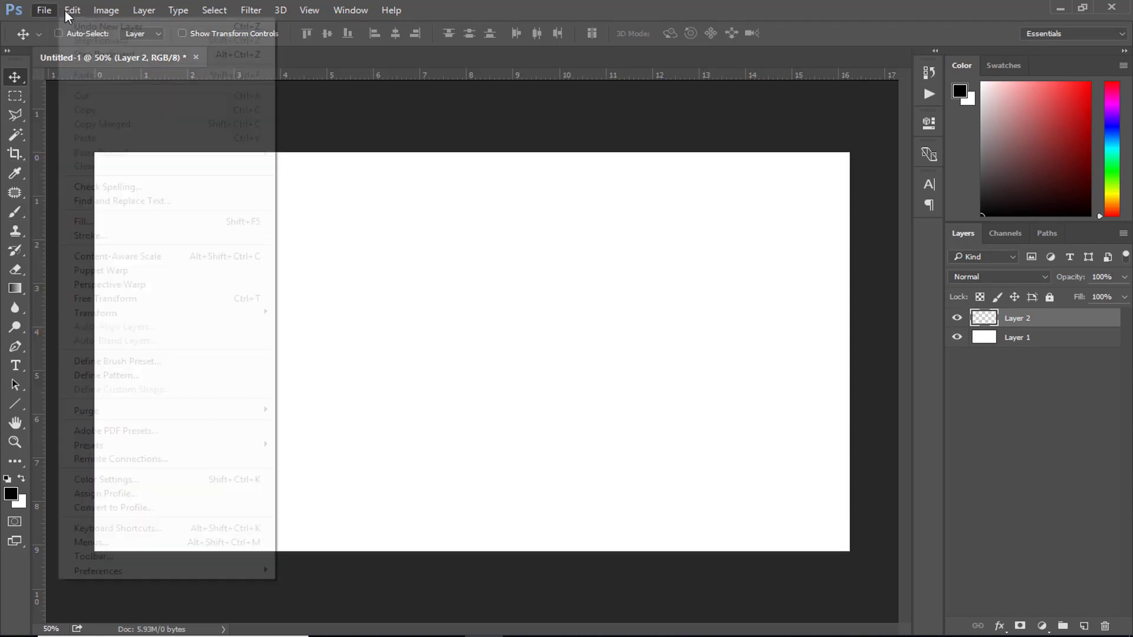
left_click(3, 188)
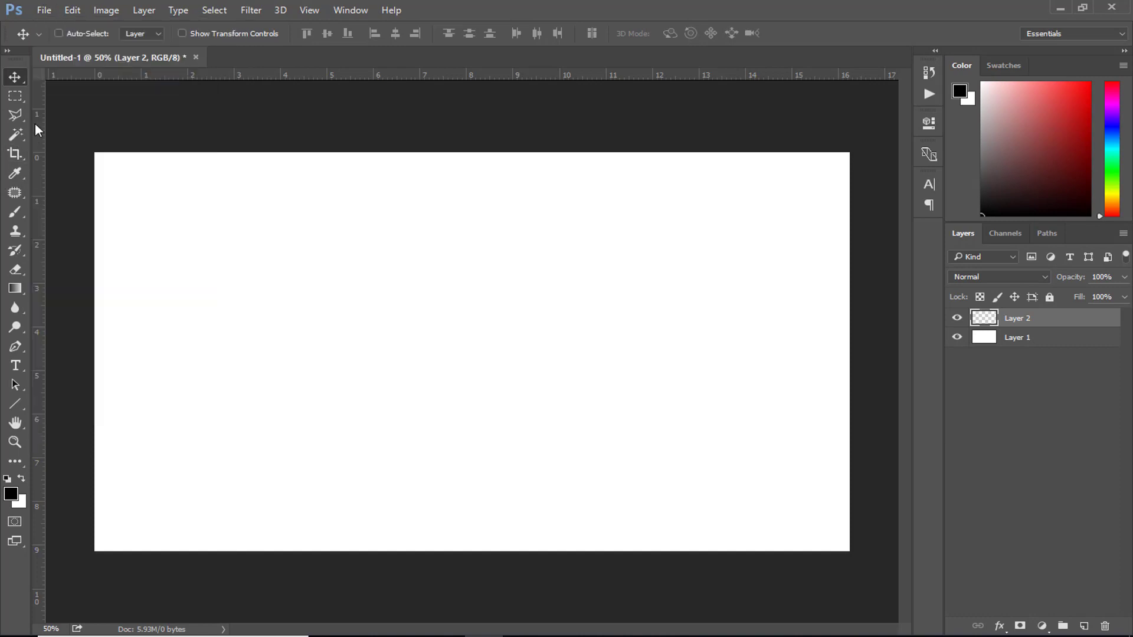
left_click(13, 213)
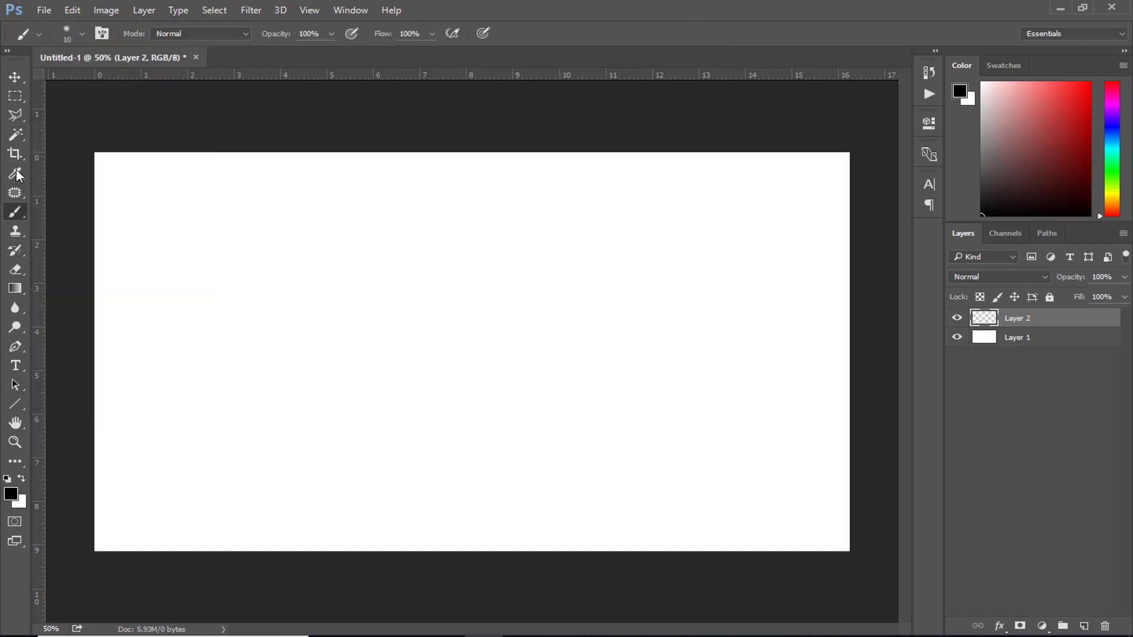
left_click(15, 96)
right_click(15, 404)
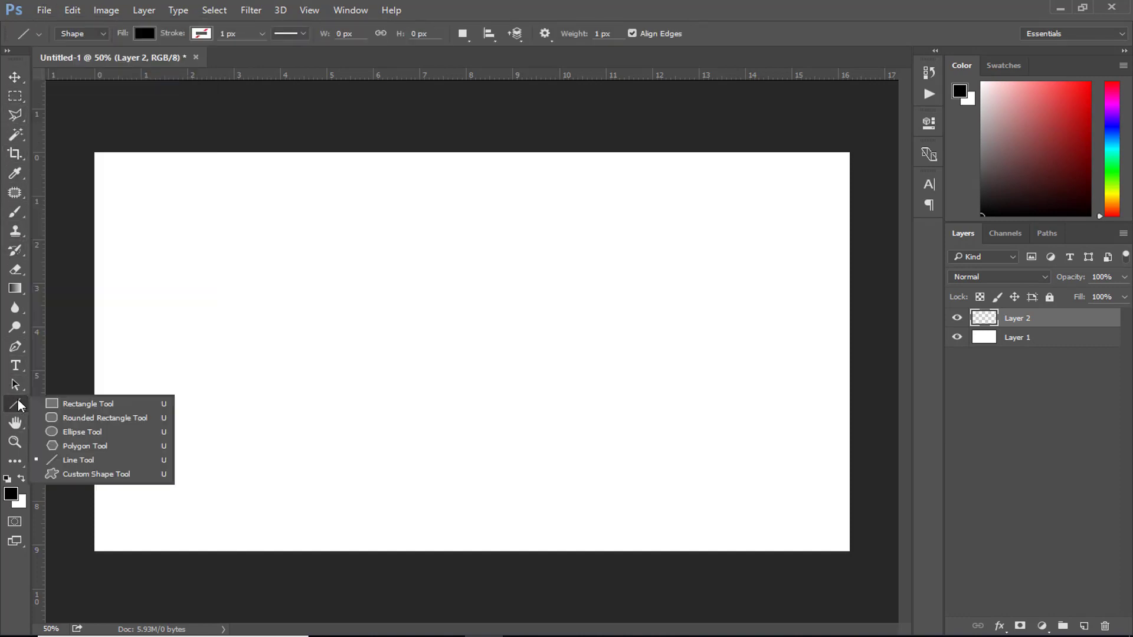
left_click(60, 399)
left_click_drag(236, 257, 377, 395)
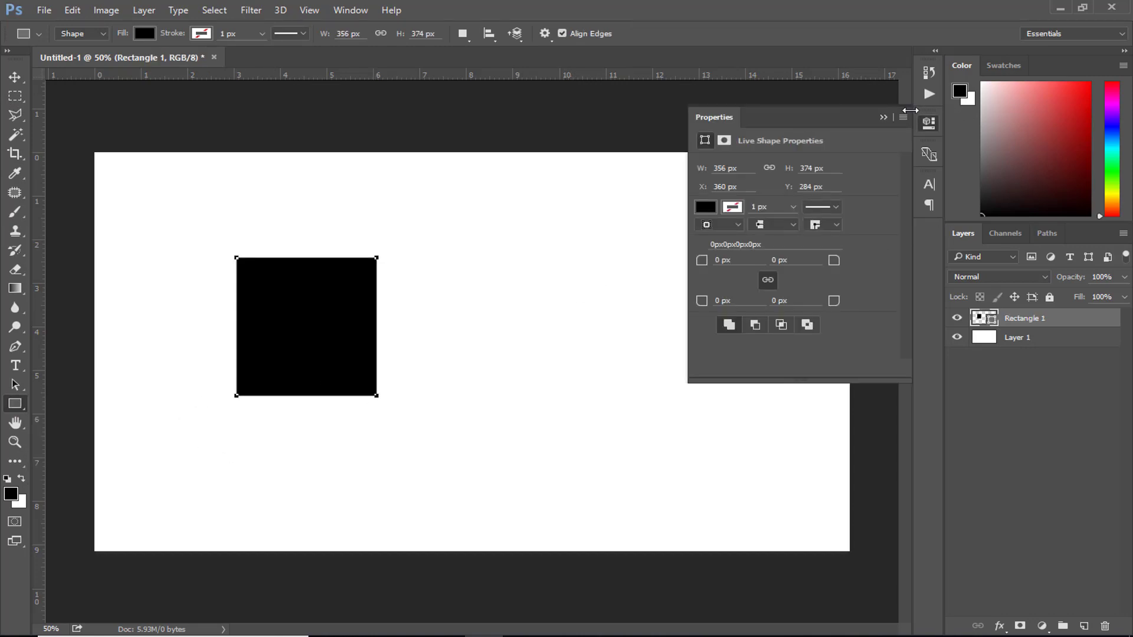
left_click(883, 118)
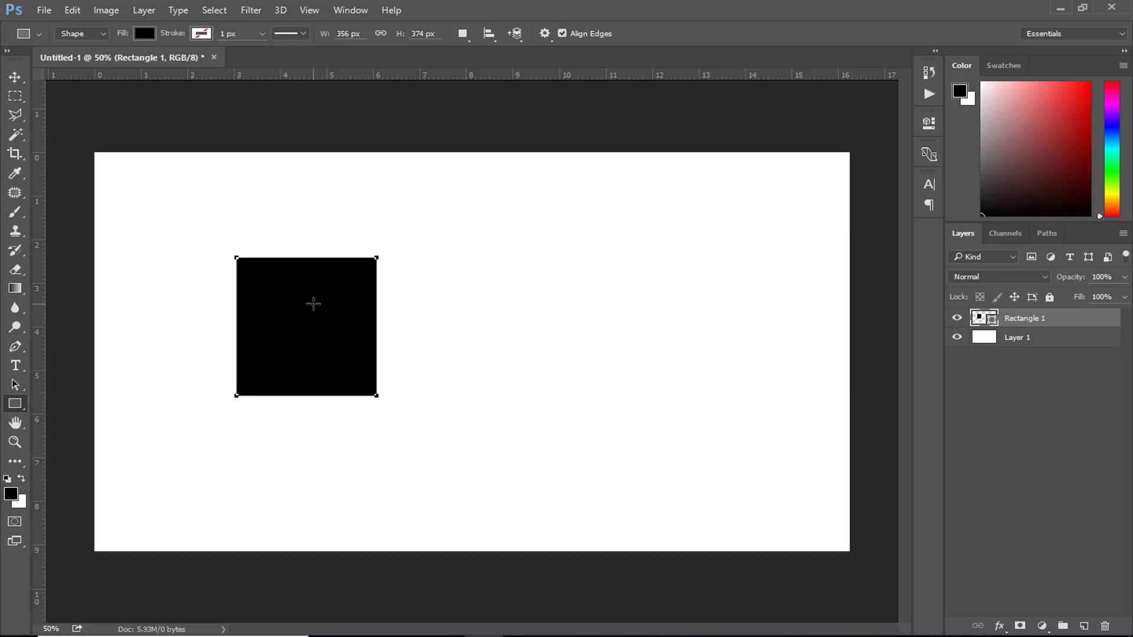
Step: Duplicate the black rectangle three times, placing two copies to its right in the same row and one below at the canvas's lower edge
key("v")
left_click_drag(314, 319, 572, 315)
left_click_drag(562, 362, 770, 361)
left_click_drag(738, 360, 431, 506)
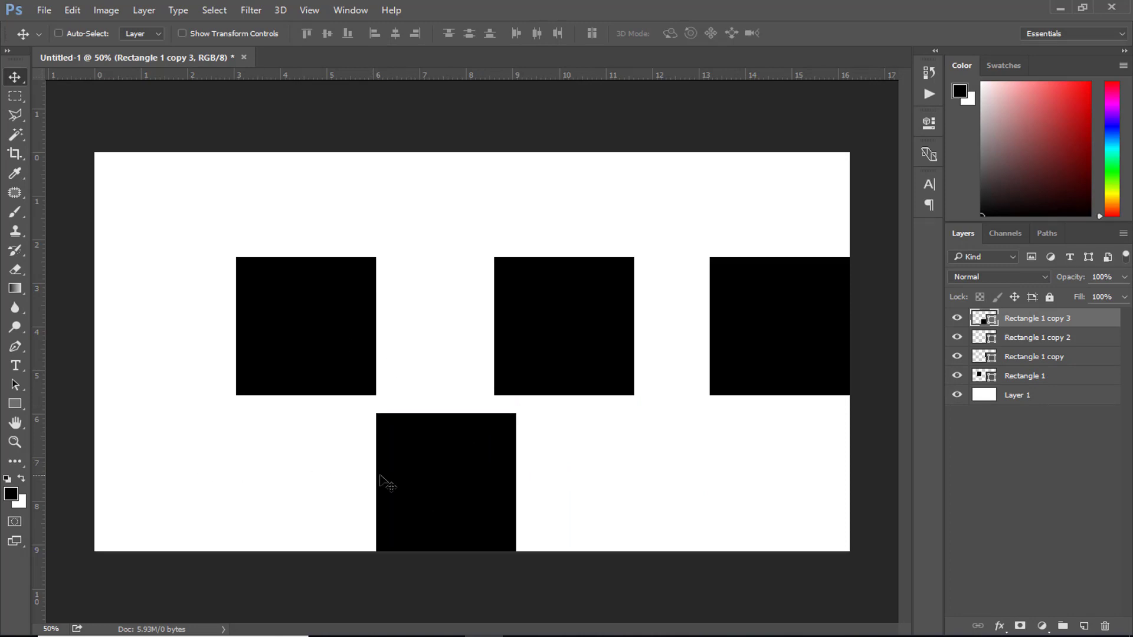
left_click(12, 495)
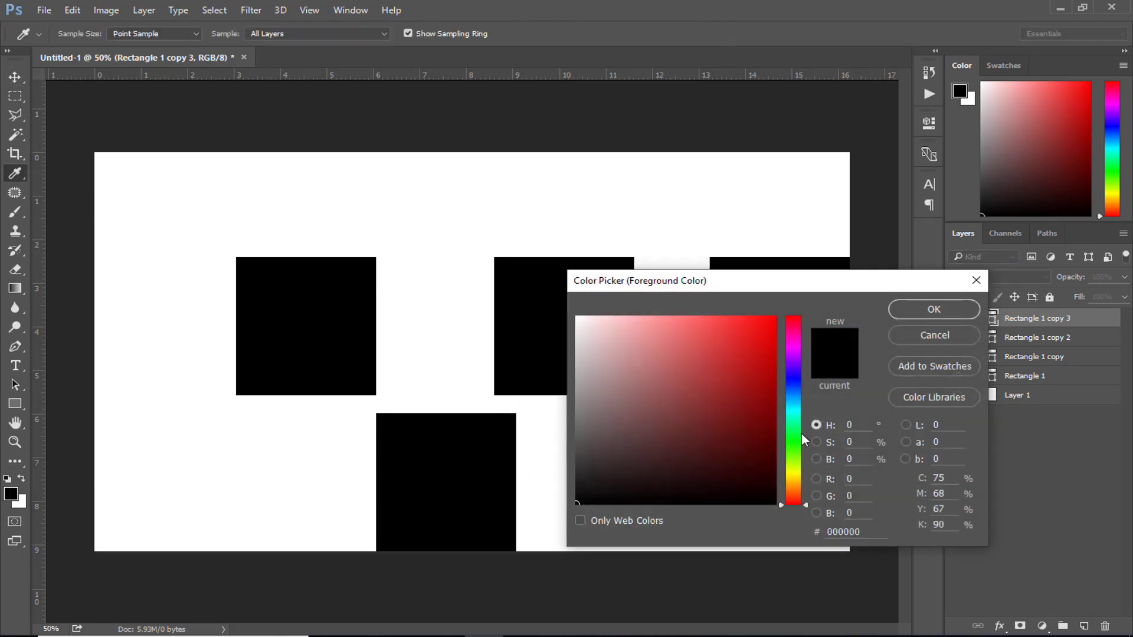
left_click(966, 343)
key("v")
Step: Change the fill of the lower rectangle, Rectangle 1 copy 3, to the recently used orange-red
left_click(935, 124)
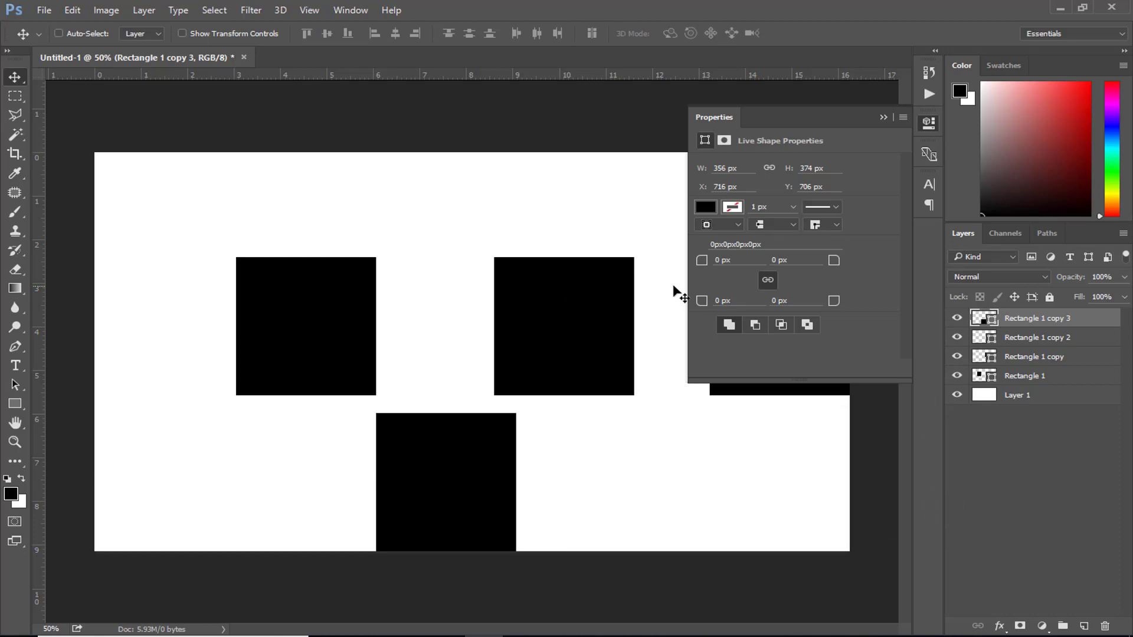
left_click(706, 208)
left_click(740, 278)
left_click(565, 327)
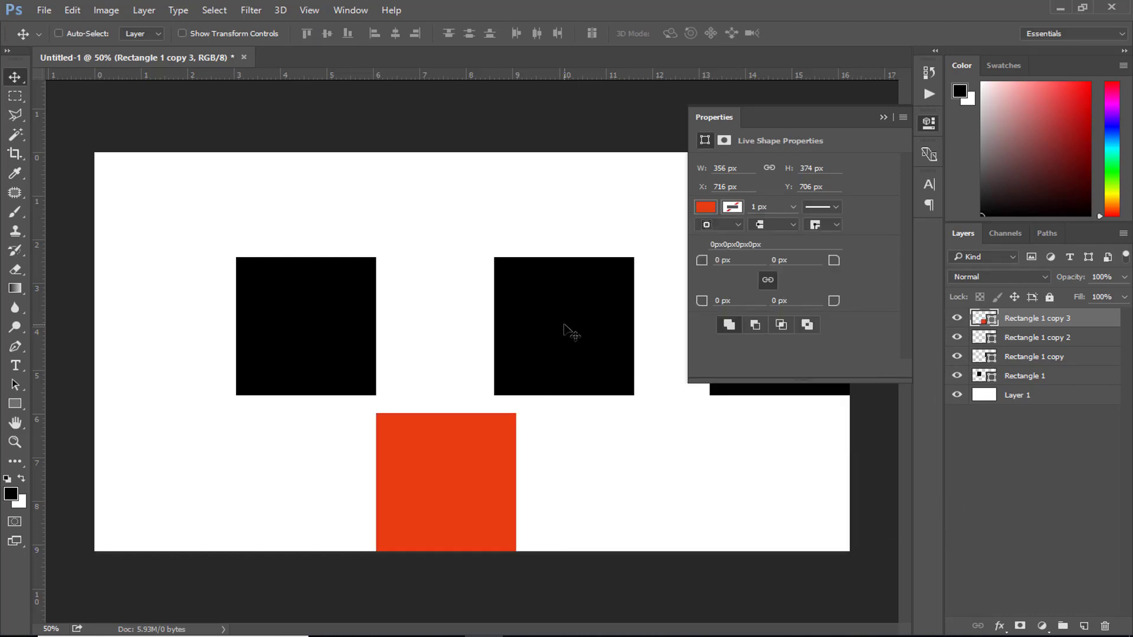
Step: Select the middle rectangle of the upper row and change its fill to the recently used light gray
left_click(567, 324, "ctrl")
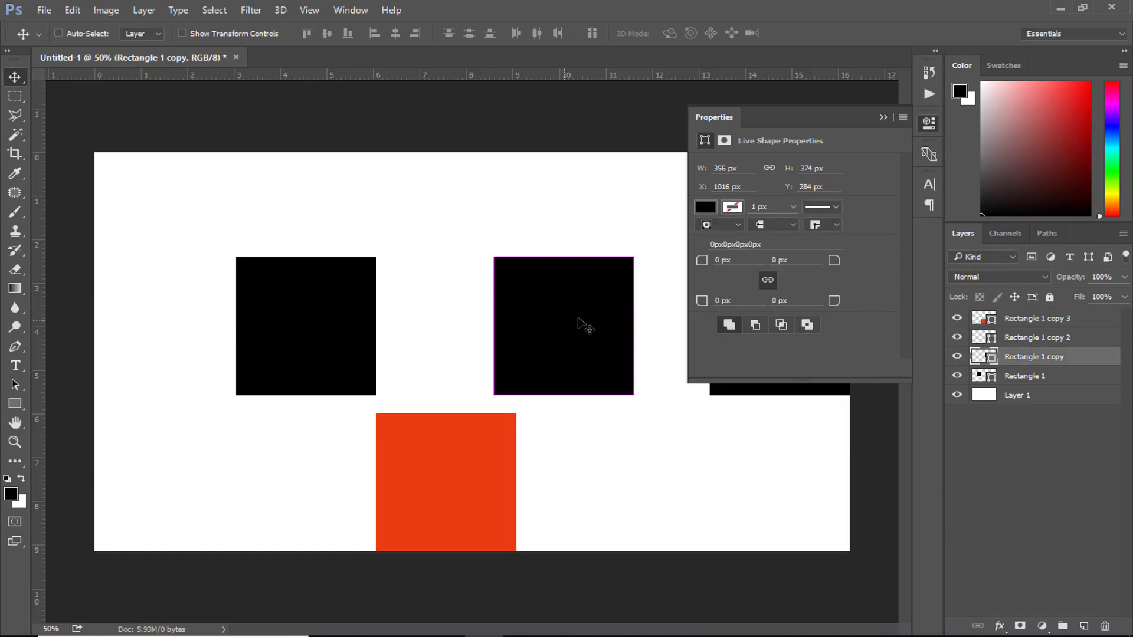
left_click(730, 208)
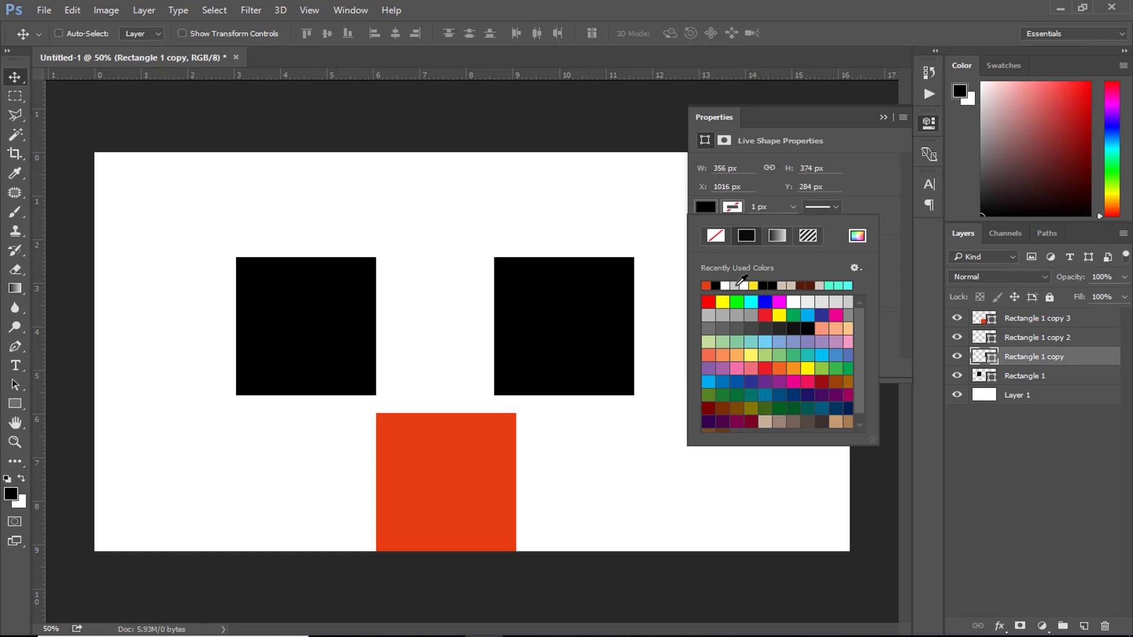
left_click(738, 286)
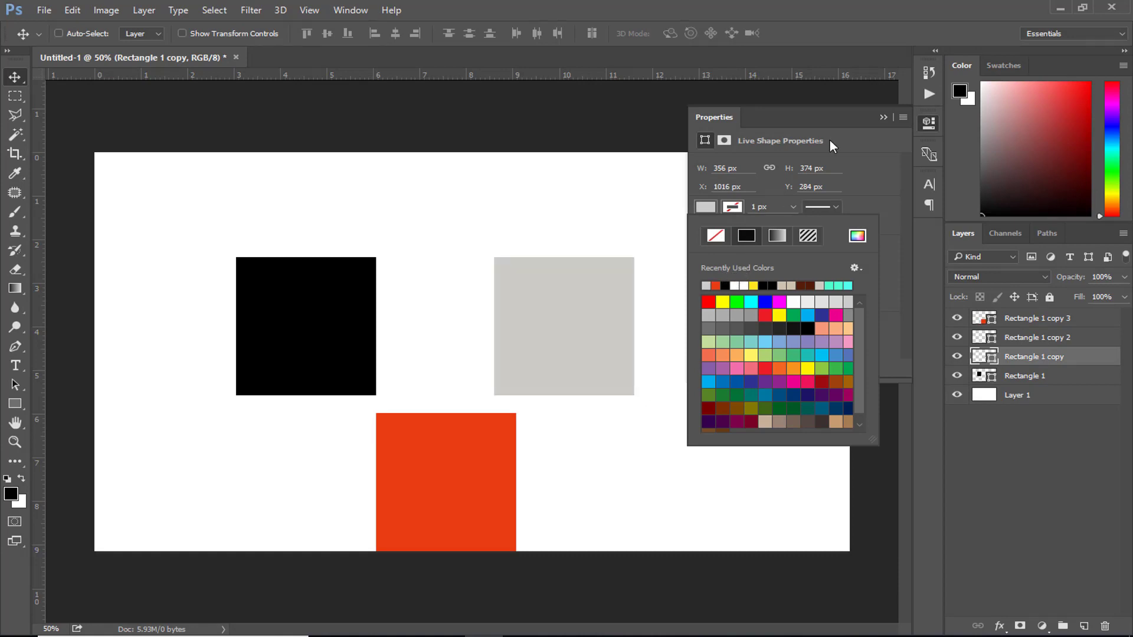
Step: Select the leftmost rectangle of the upper row and change its fill to the recently used turquoise
left_click(298, 299, "ctrl")
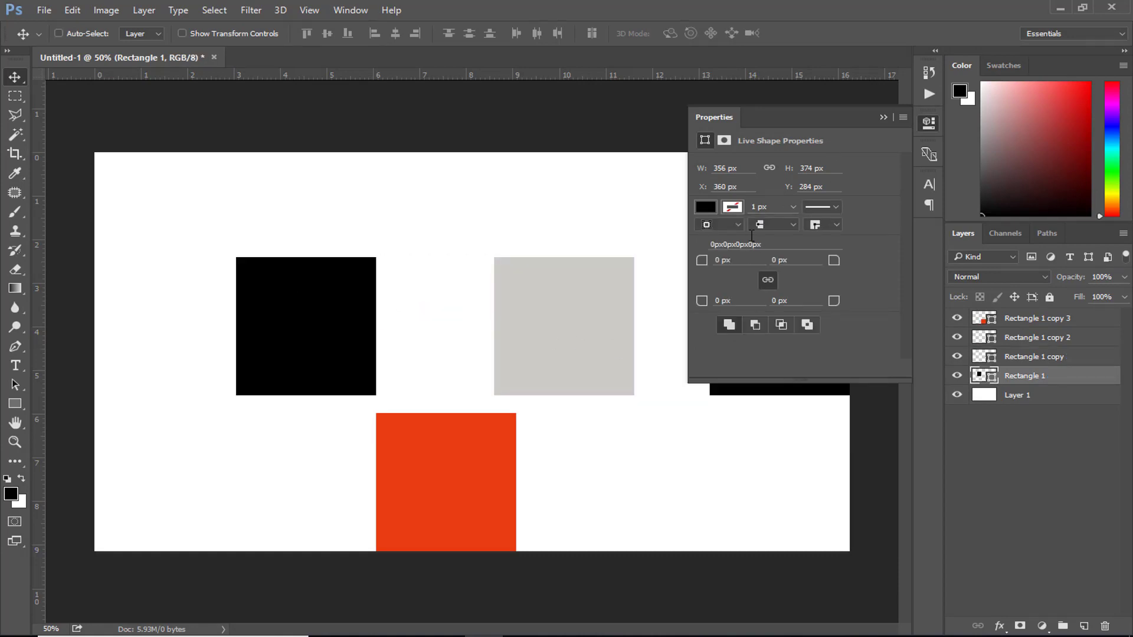
left_click(713, 210)
left_click(843, 286)
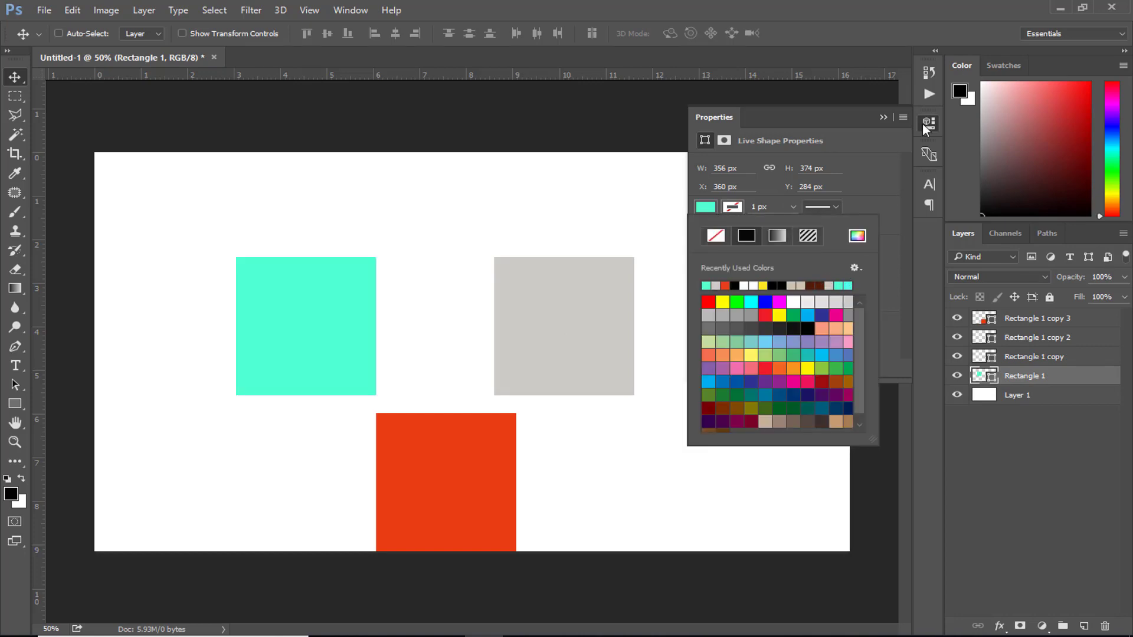
left_click(891, 112)
left_click(884, 117)
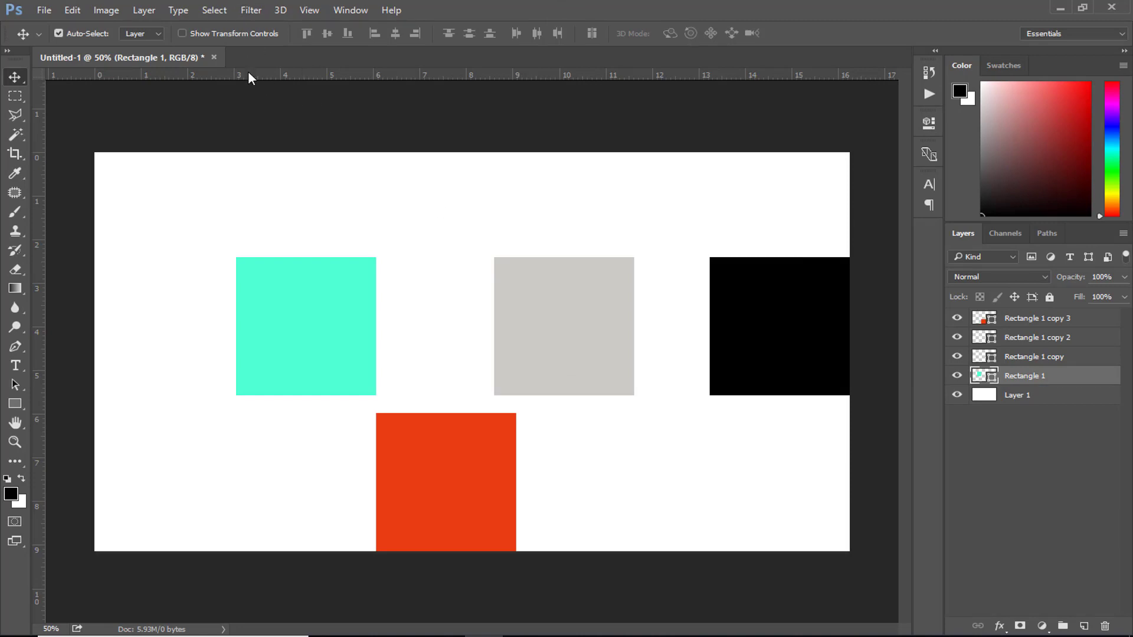
Step: Open the Save for Web (Legacy) export settings for the rectangles document and inspect the JPEG preview
left_click(49, 13)
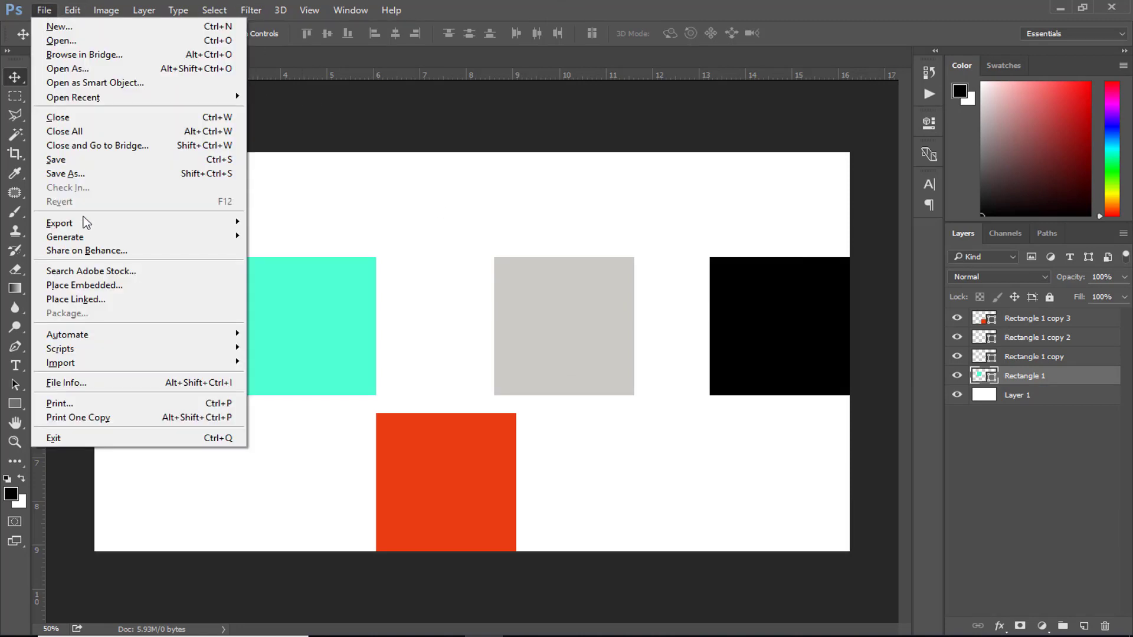
mouse_move(86, 223)
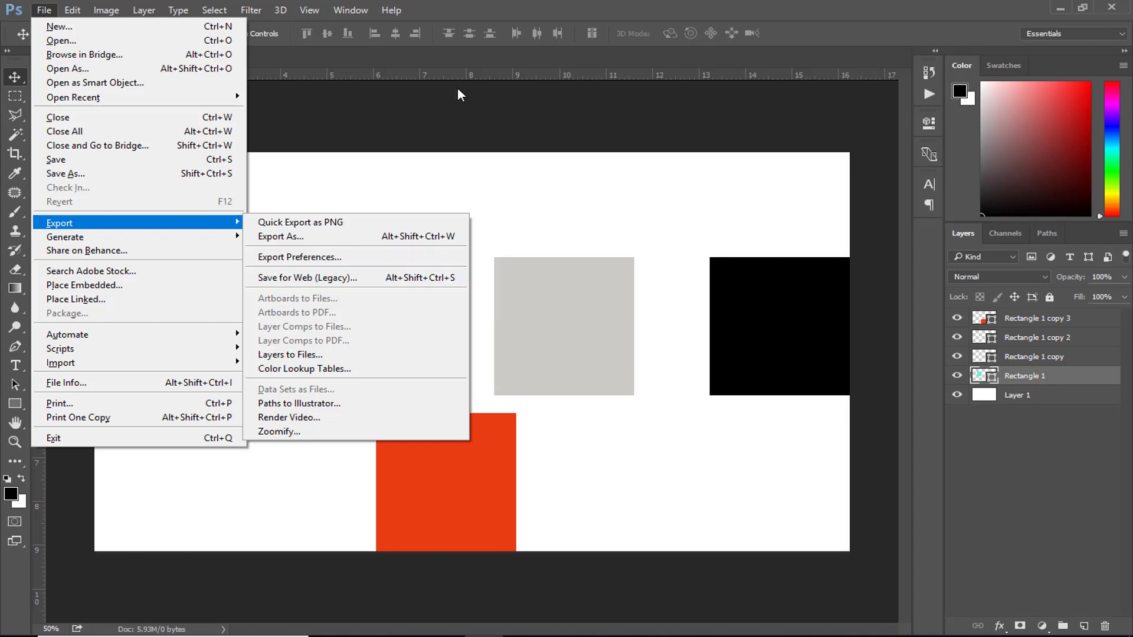
left_click(342, 285)
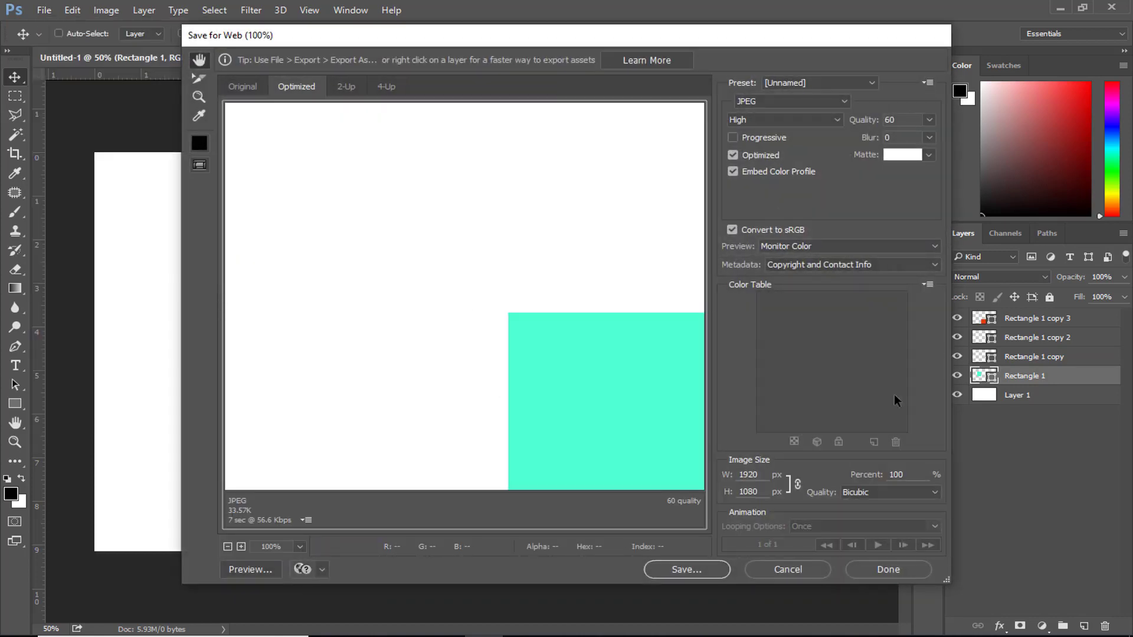
scroll(632, 177, "down", 4)
scroll(618, 347, "down", 3)
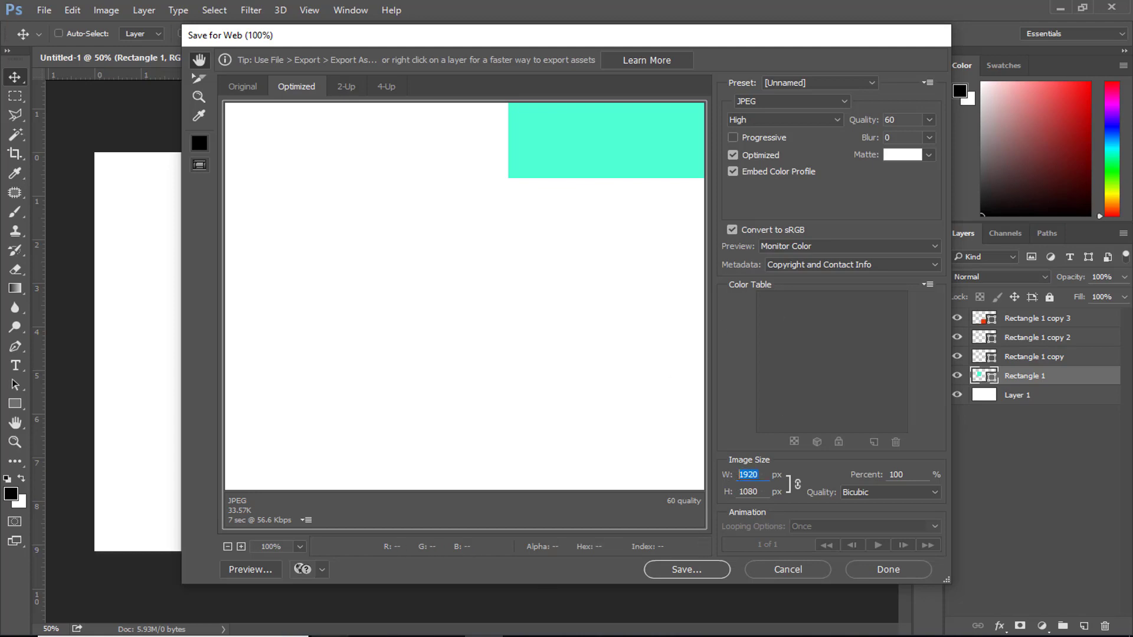
Step: Switch to File Explorer and create a folder named 500px inside New folder
left_click(367, 607)
left_click(74, 46)
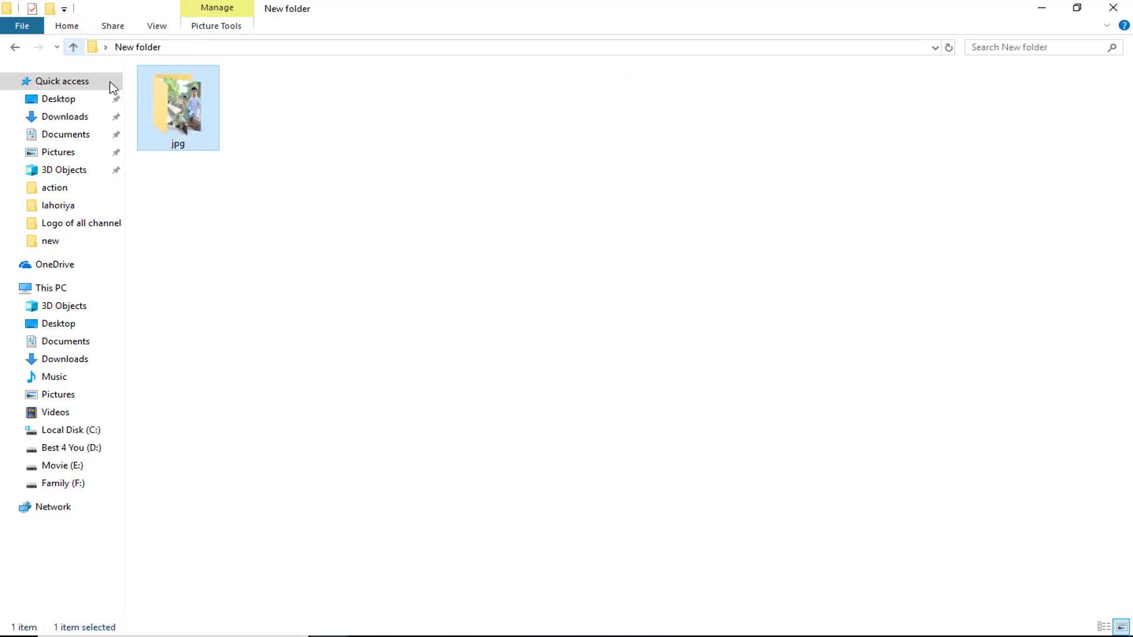
right_click(264, 223)
mouse_move(322, 399)
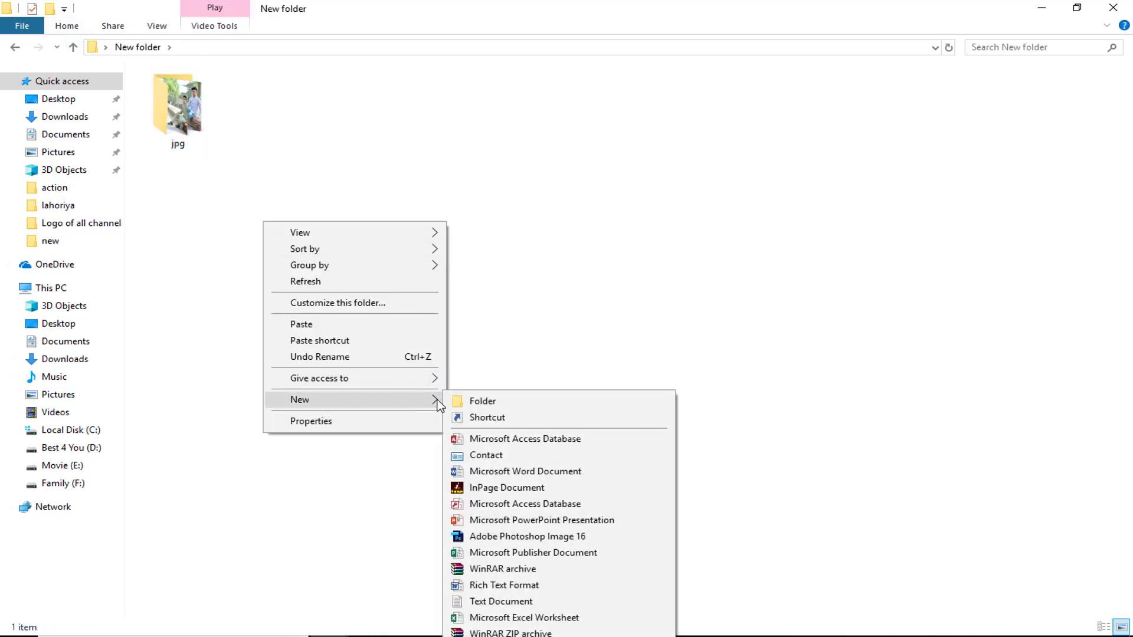
left_click(472, 401)
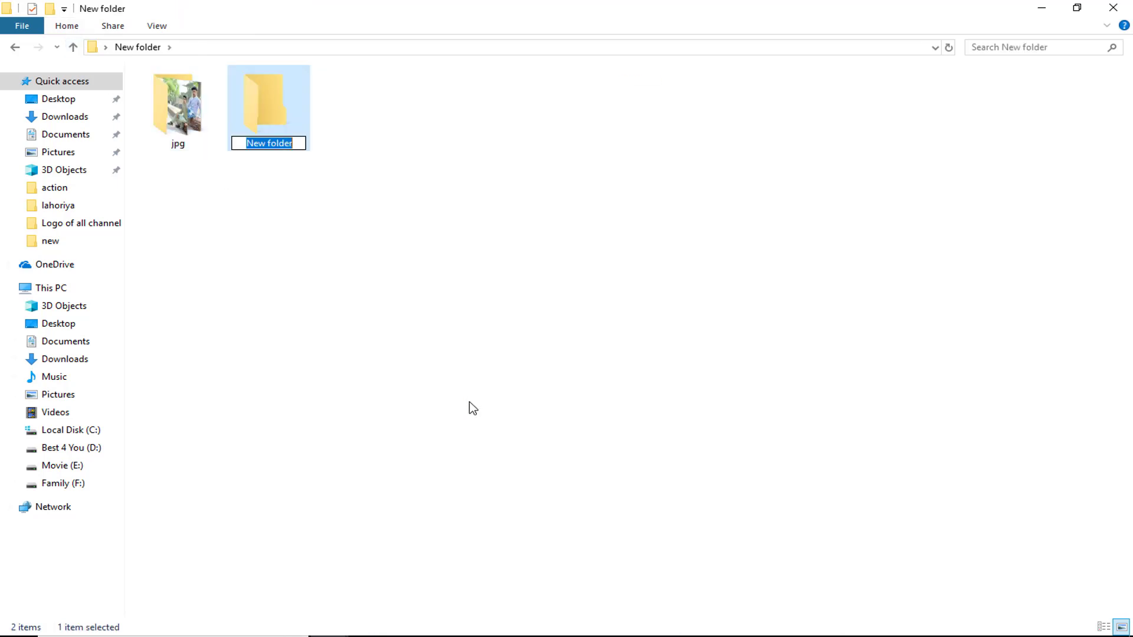
type("500px")
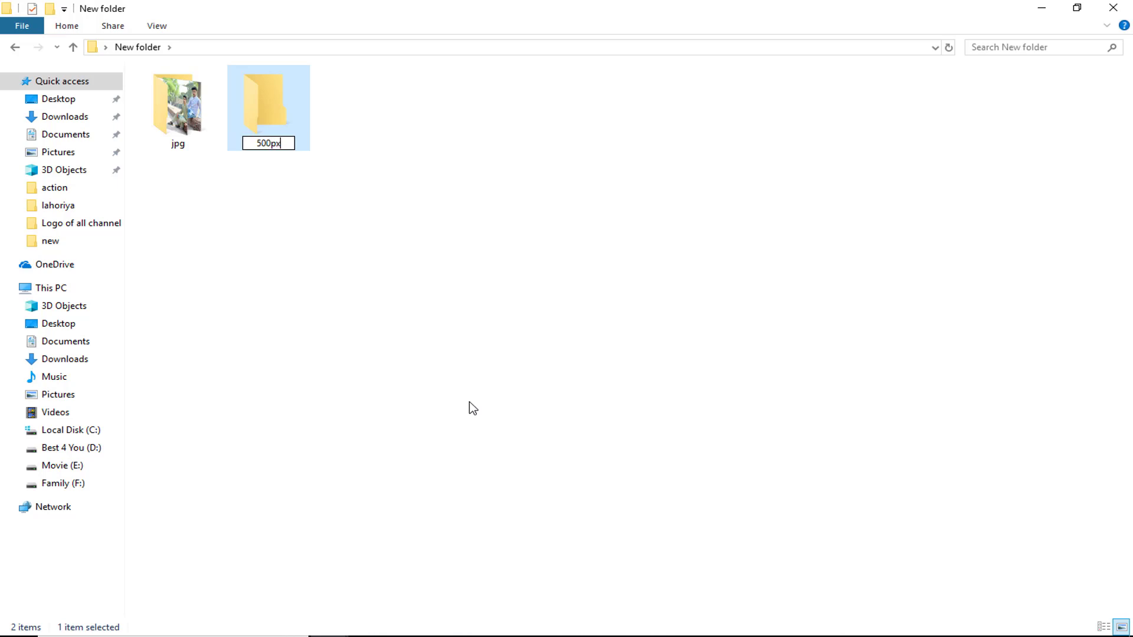
key("Return")
key("alt+Tab")
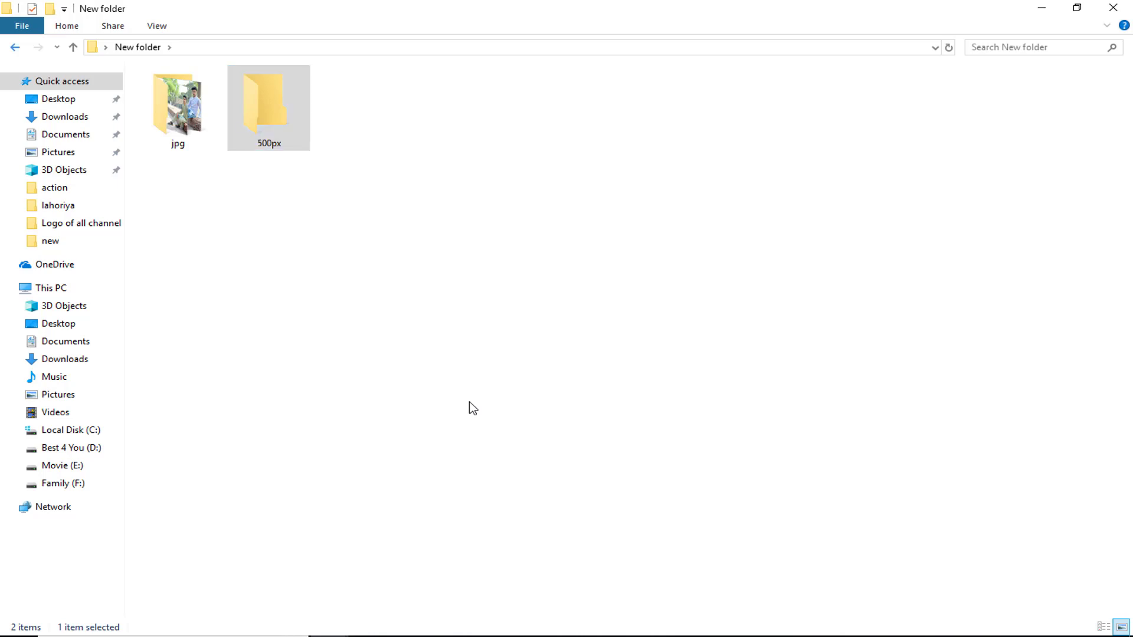
Step: Create another folder named 1000px beside the 500px folder
right_click(473, 407)
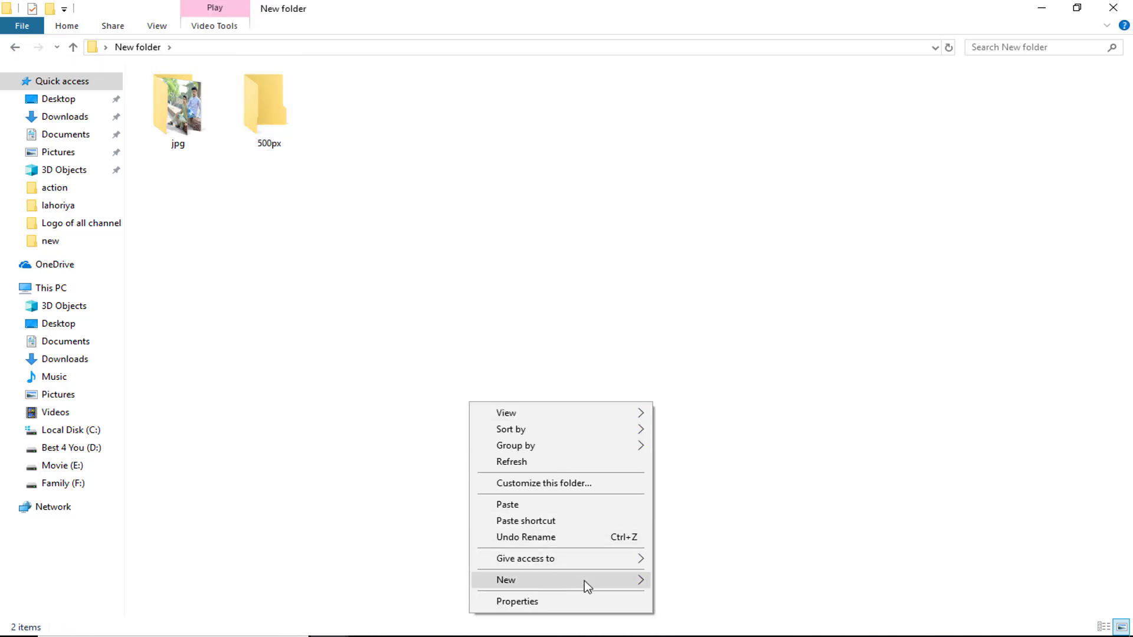
mouse_move(587, 586)
left_click(716, 348)
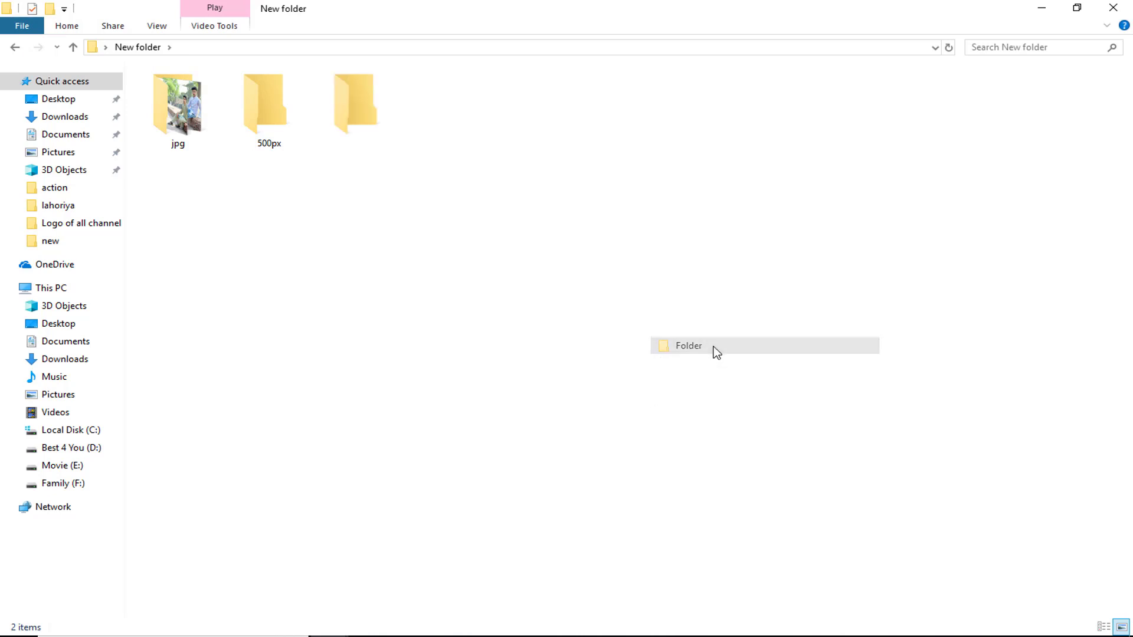
type("10")
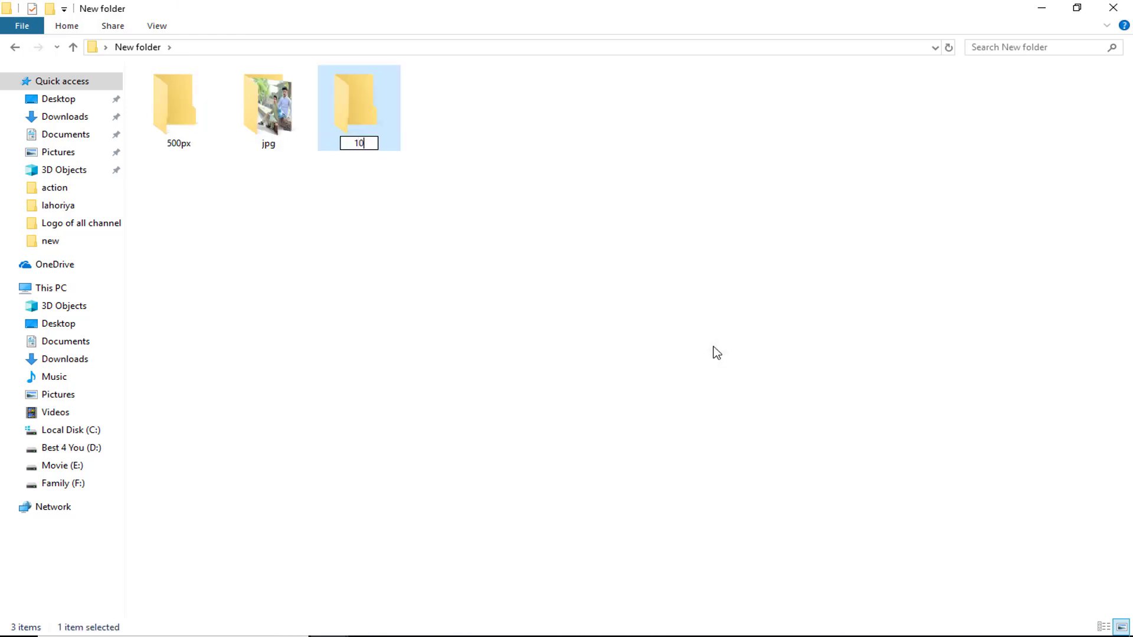
type("00px")
left_click(716, 353)
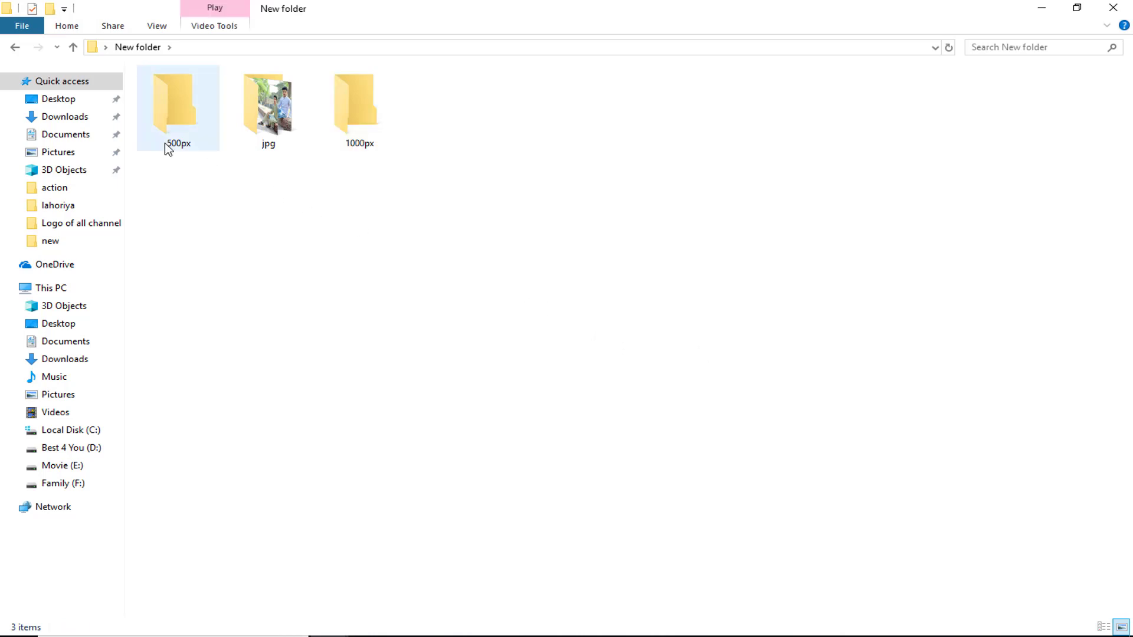
Step: Create a folder named or beside the 1000px folder and return to Photoshop's export settings
right_click(440, 221)
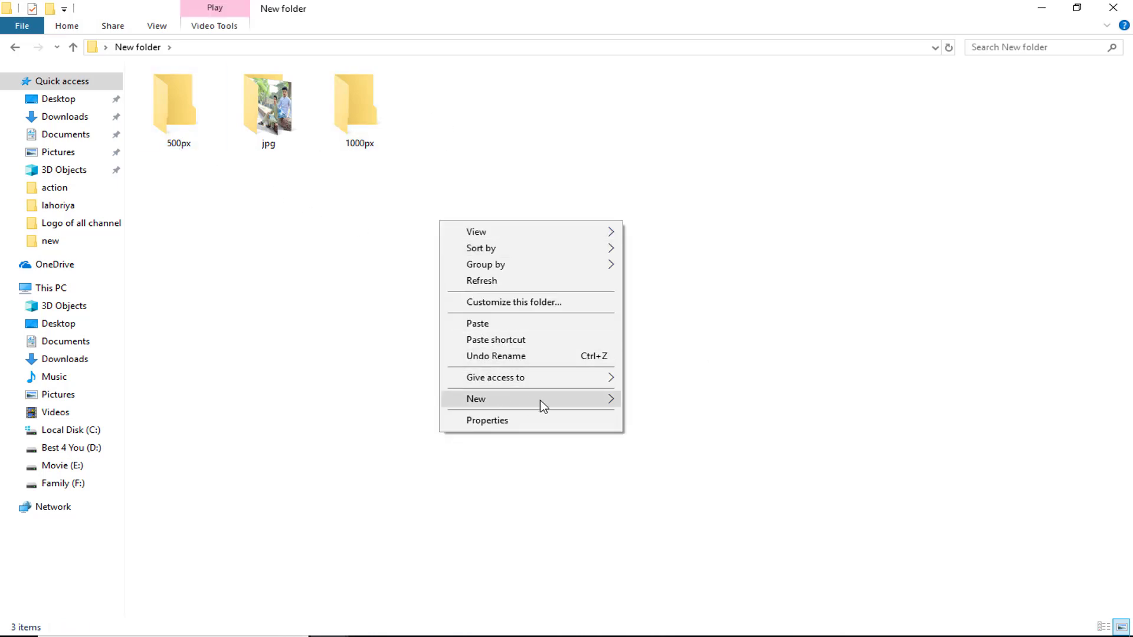
mouse_move(597, 404)
left_click(634, 395)
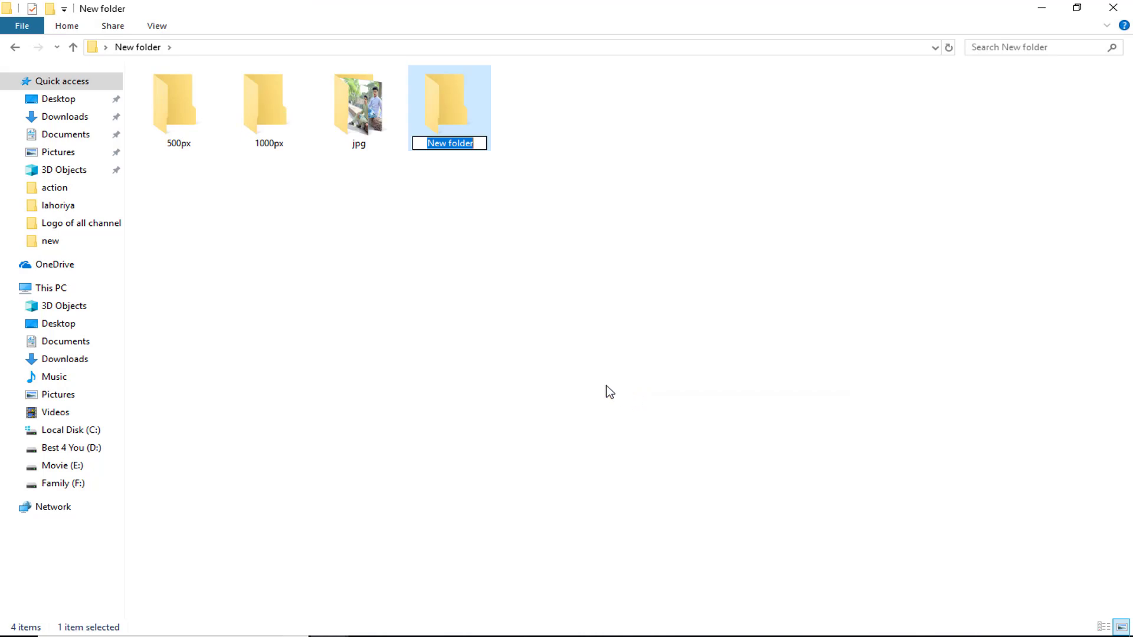
type("or")
key("Return")
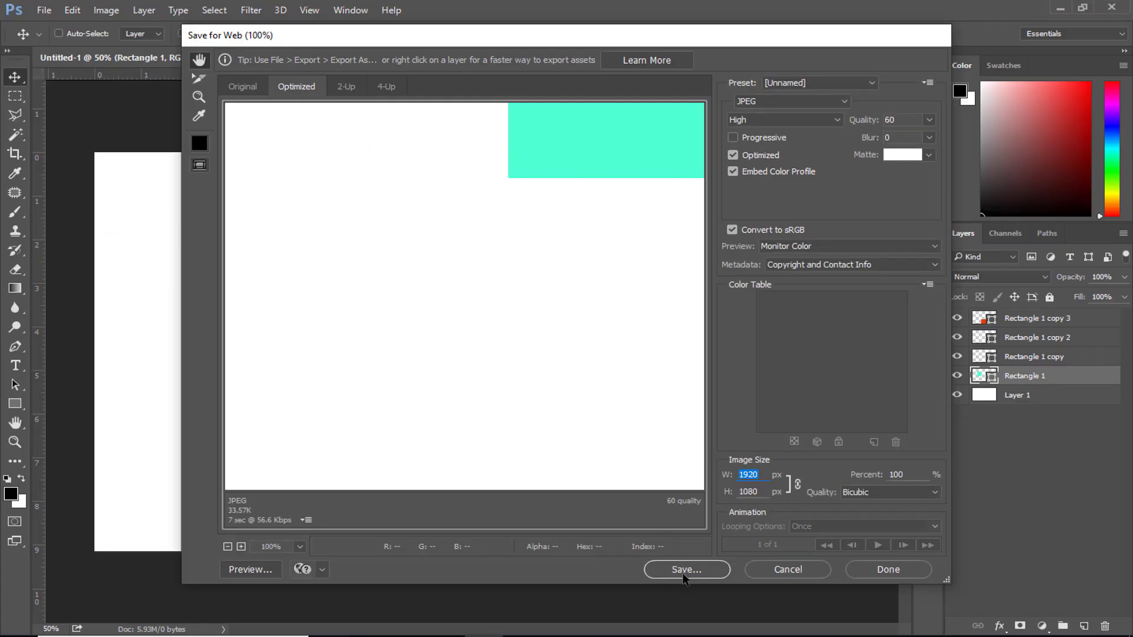
Step: Save the full-size JPEG as Untitled-1.jpg in the or folder inside the desktop's New folder
left_click(683, 571)
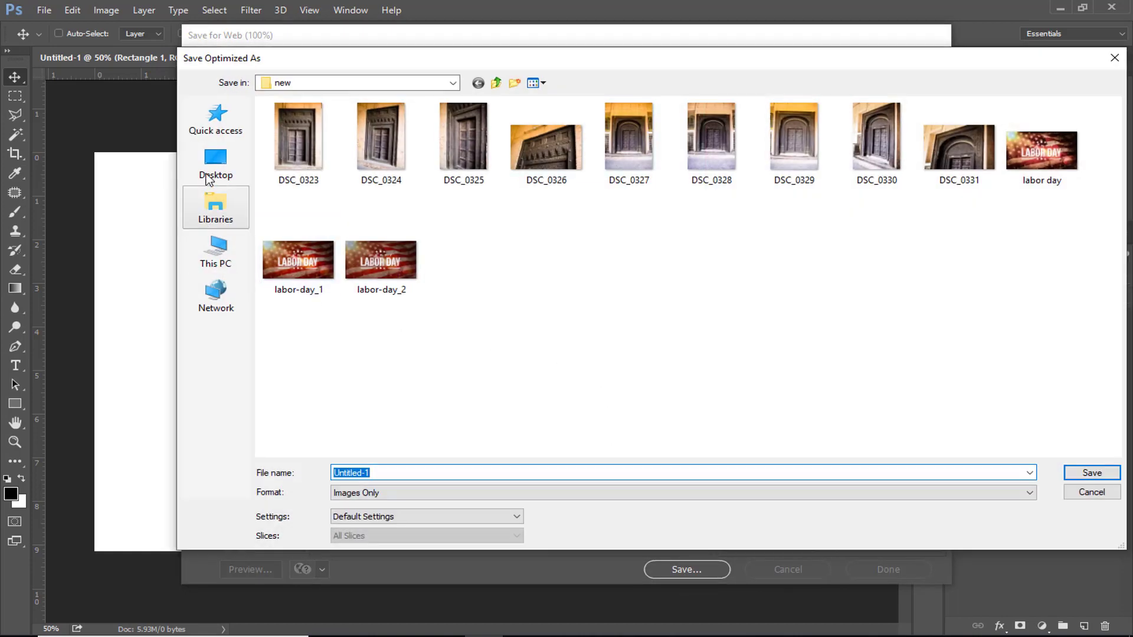
left_click(216, 163)
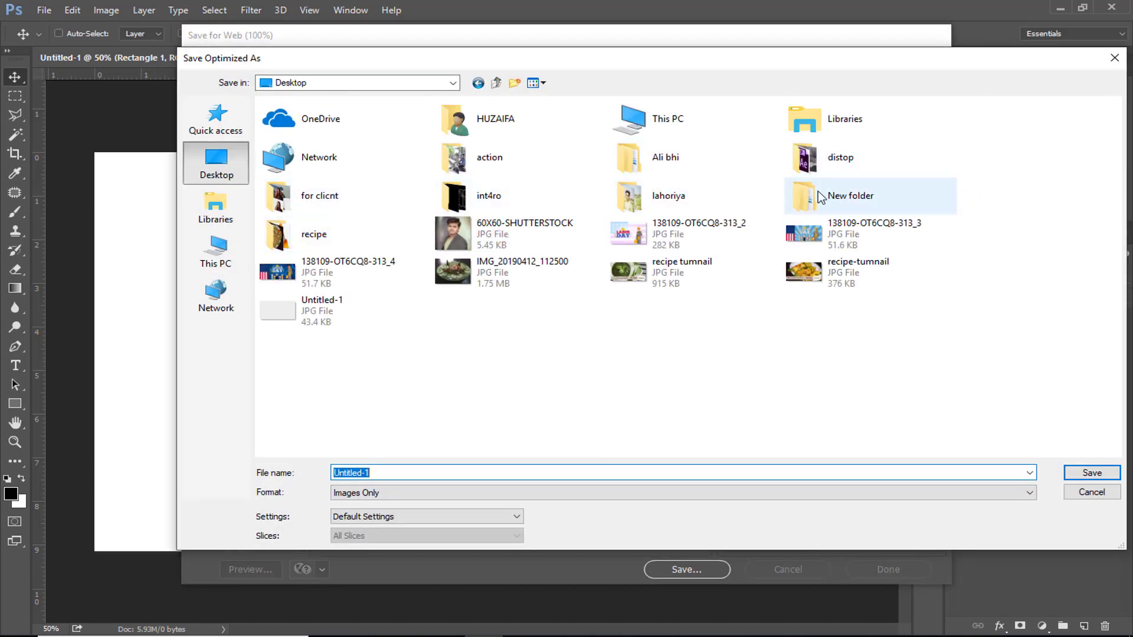
left_click(845, 201)
double_click(845, 200)
double_click(555, 142)
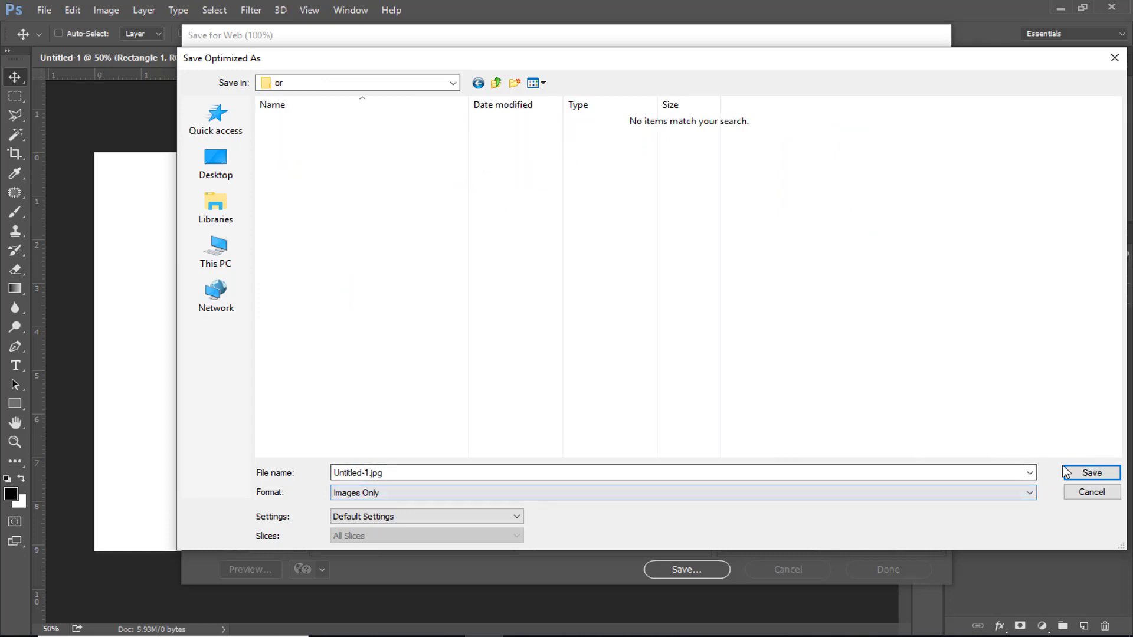
left_click(1081, 473)
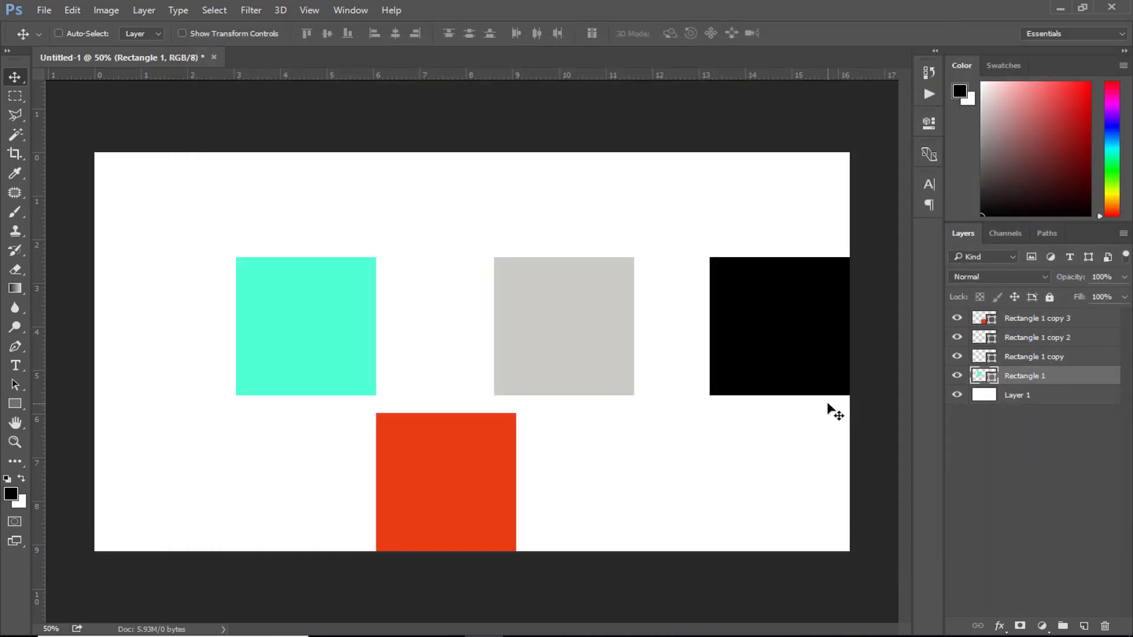
Step: Export the document for web again as a JPEG 500 px wide, saved as Untitled-1.jpg in the 500px folder
key("ctrl+shift+alt+s")
left_click(692, 570)
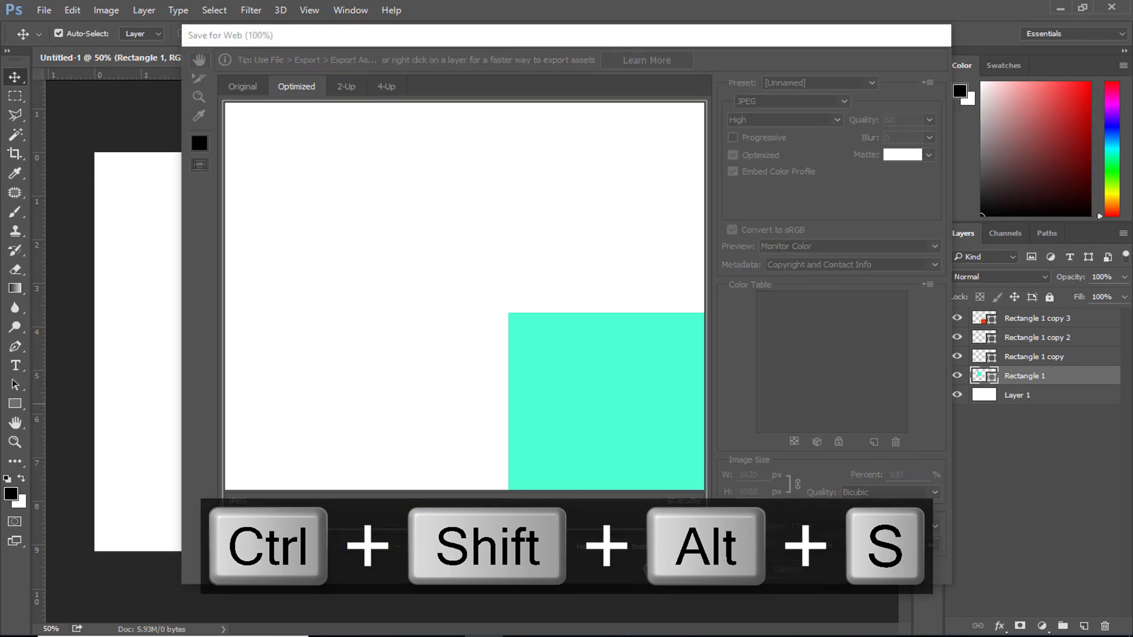
left_click(495, 83)
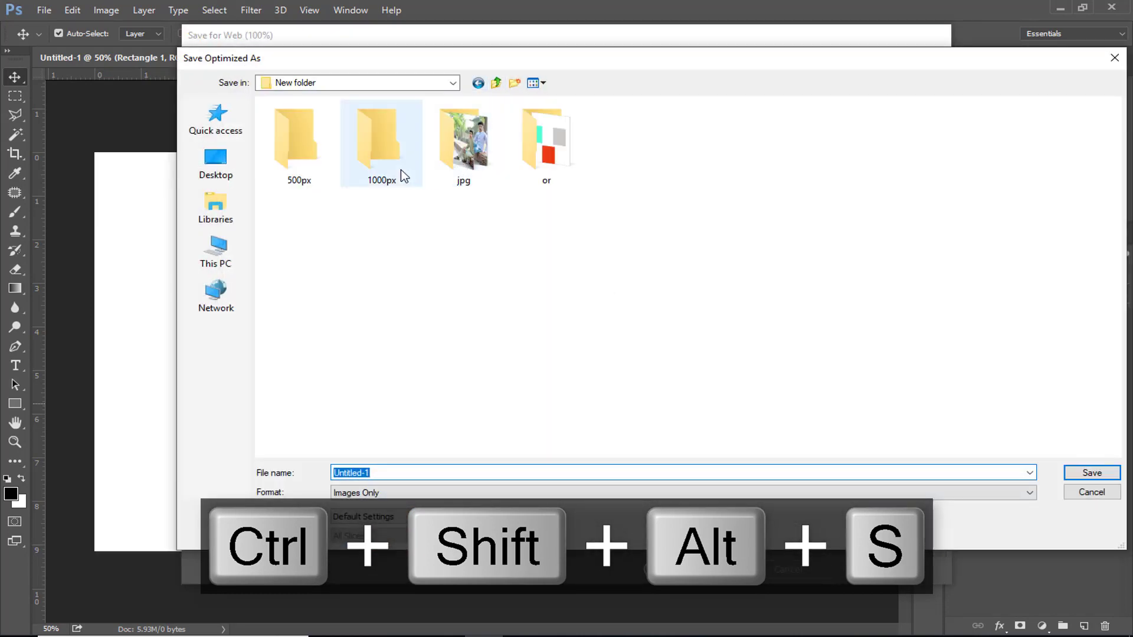
left_click(340, 155)
left_click(1092, 492)
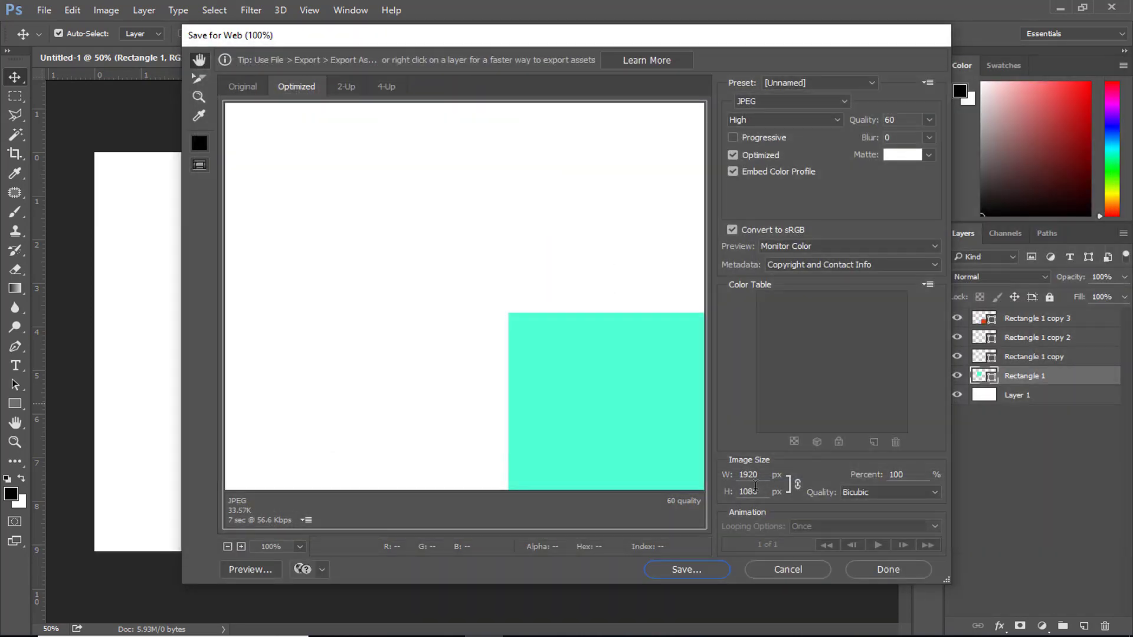
left_click(727, 476)
type("500")
left_click(700, 569)
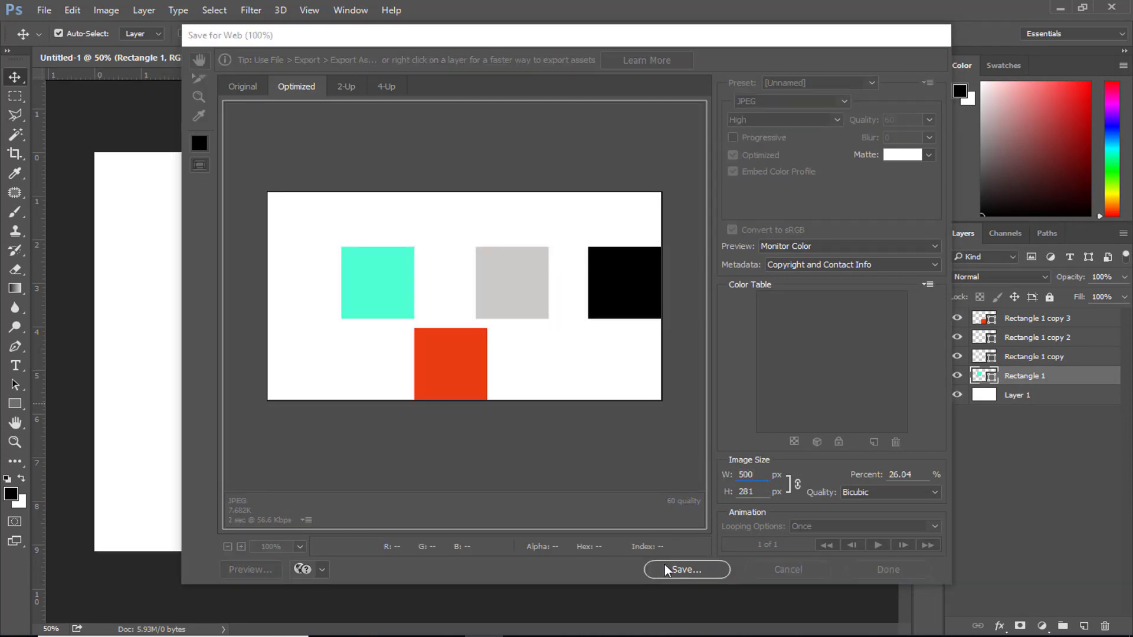
left_click(496, 83)
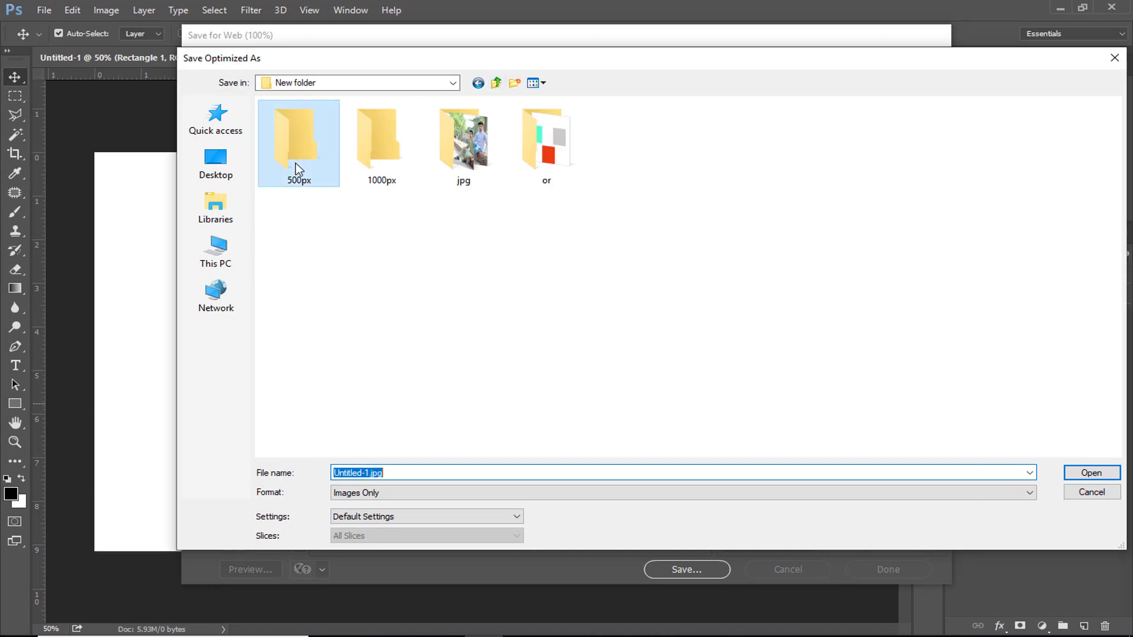
double_click(292, 142)
left_click(1065, 473)
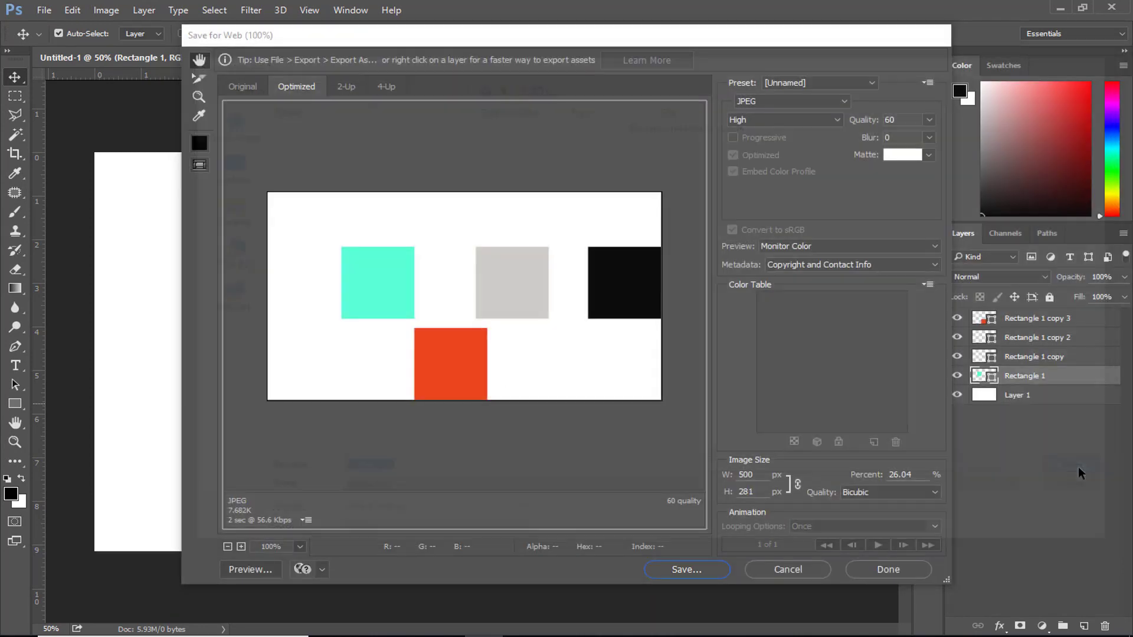
Step: Export a third web JPEG with a width of 1000 px, saved as Untitled-1.jpg in the 1000px folder
key("ctrl+shift+alt+s")
left_click(700, 569)
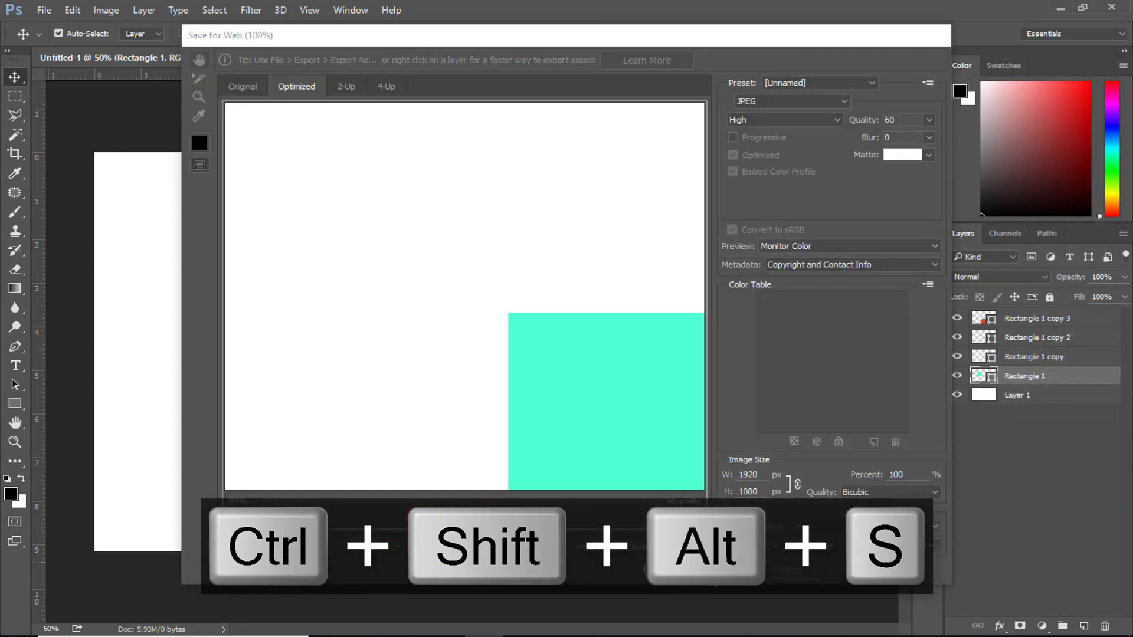
left_click(1091, 494)
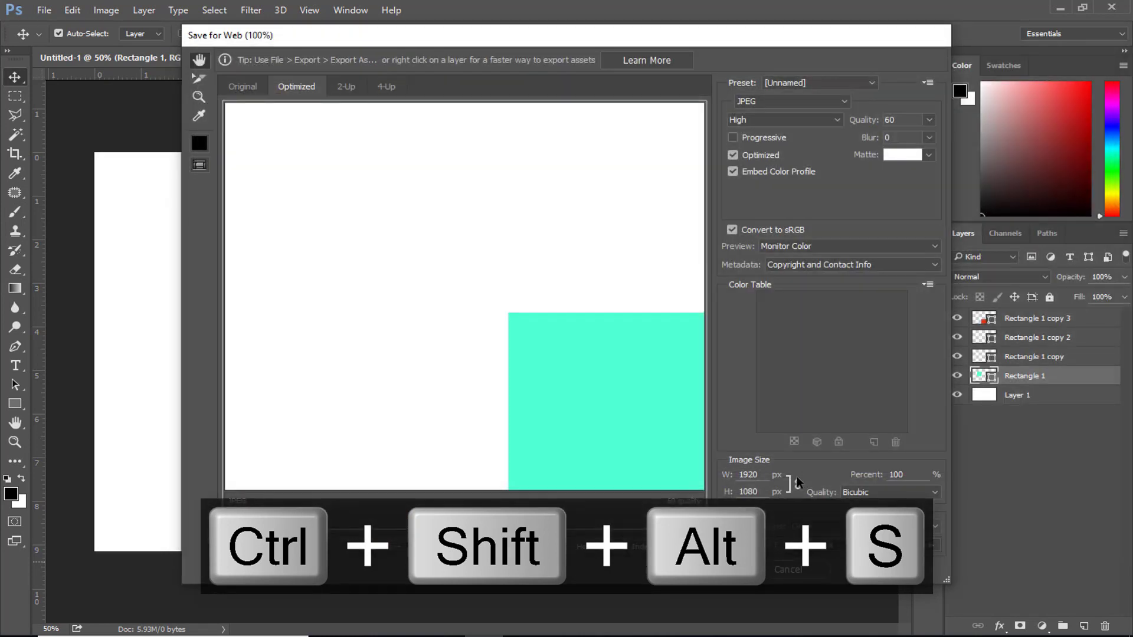
type("1000")
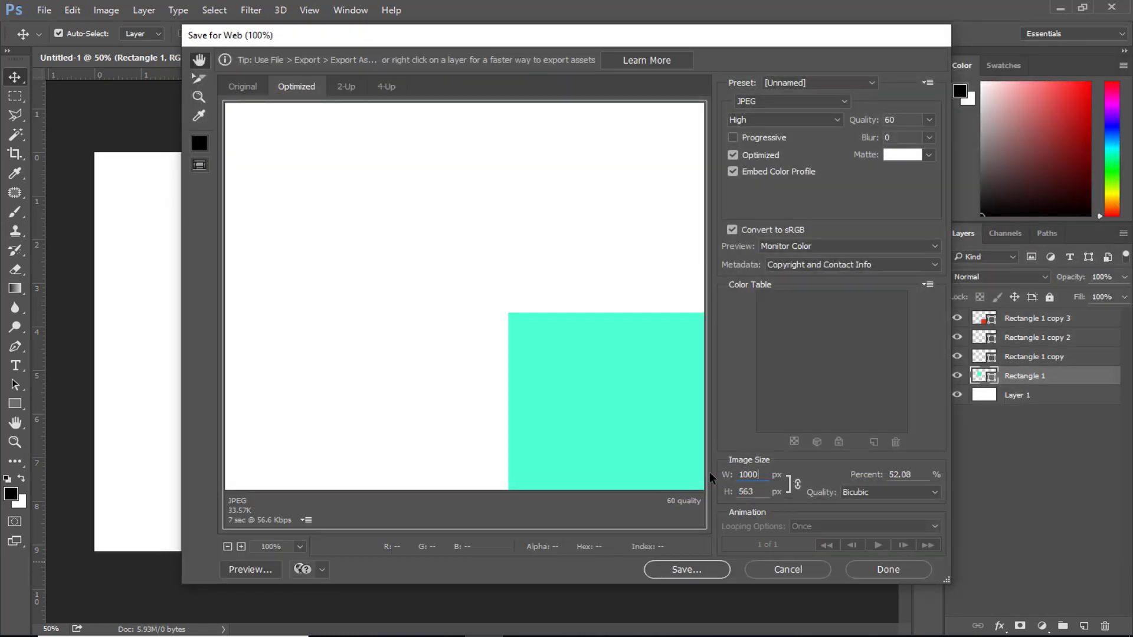
left_click(686, 570)
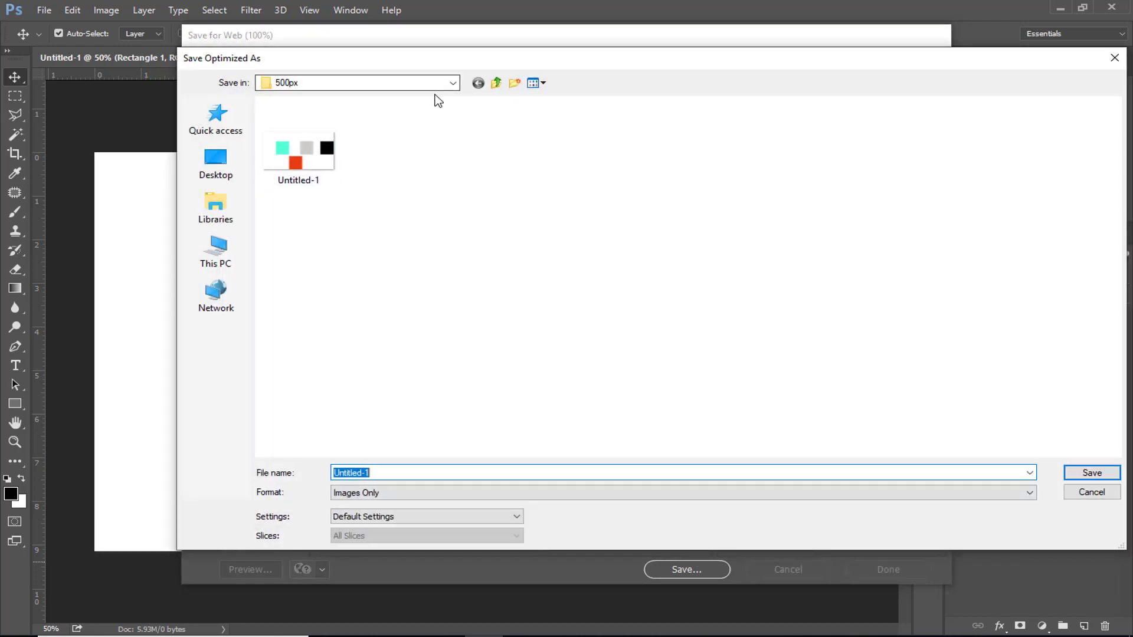
left_click(496, 83)
double_click(419, 143)
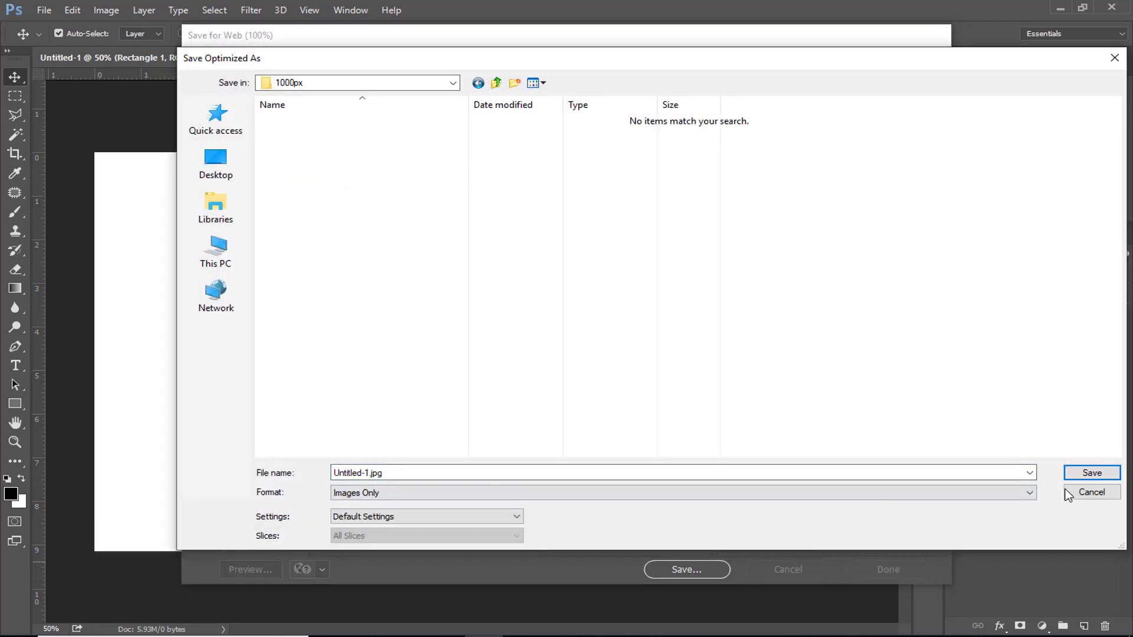
left_click(1071, 474)
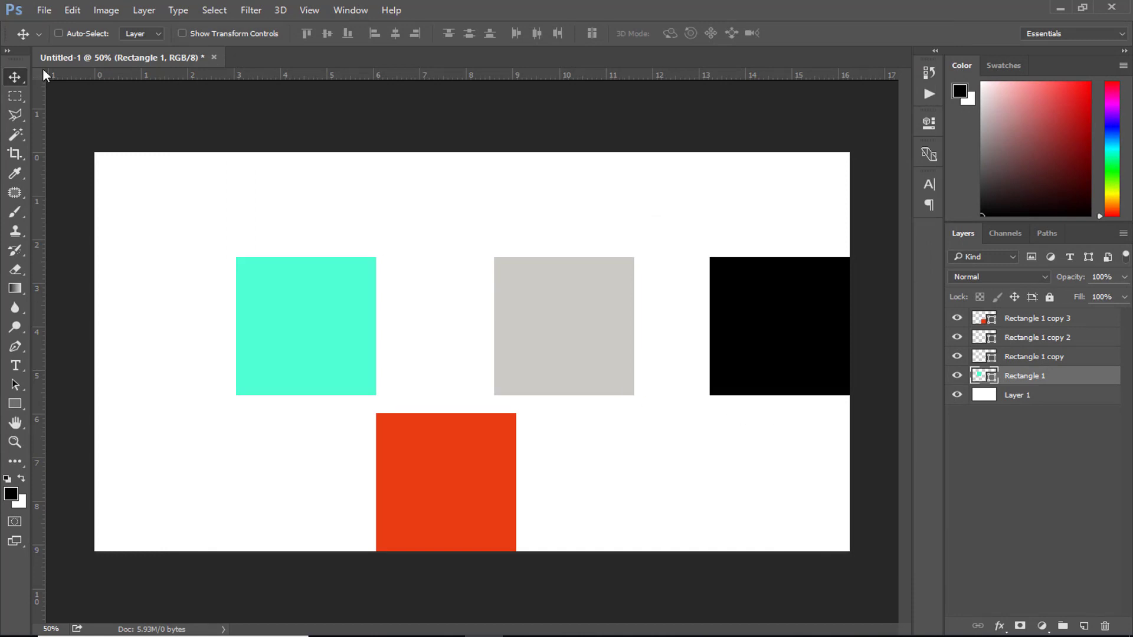
Step: Close the document without saving it, stop recording the action, and collapse Set 1
left_click(214, 57)
left_click(568, 246)
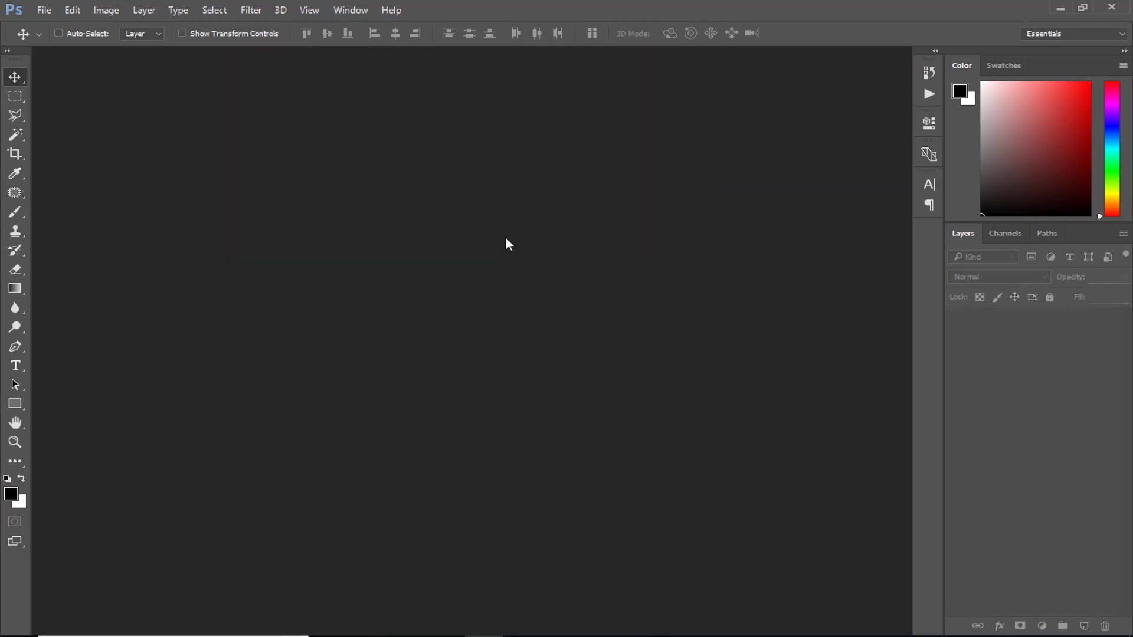
left_click(919, 98)
left_click(769, 397)
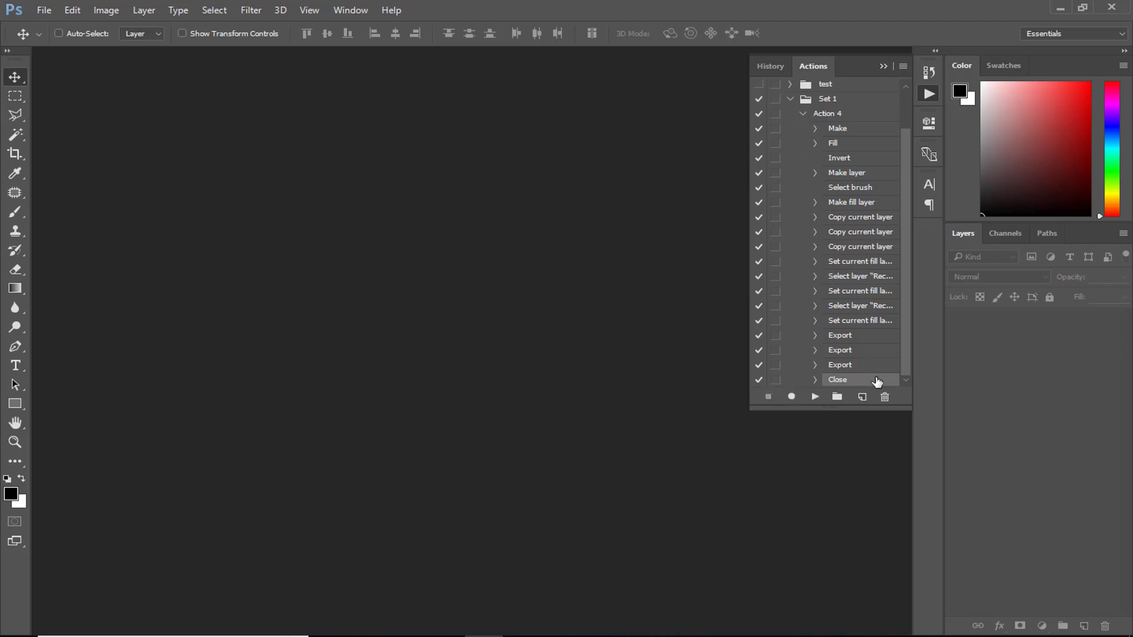
left_click(789, 99)
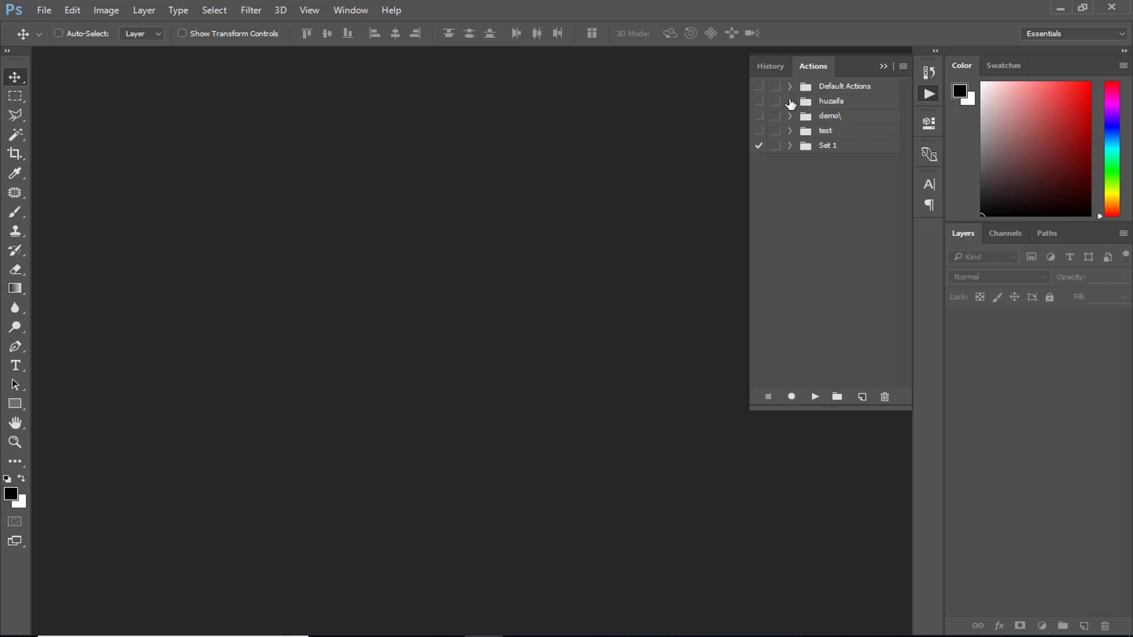
Step: Expand Set 1 and play the recorded Action 4 from its beginning
left_click(824, 145)
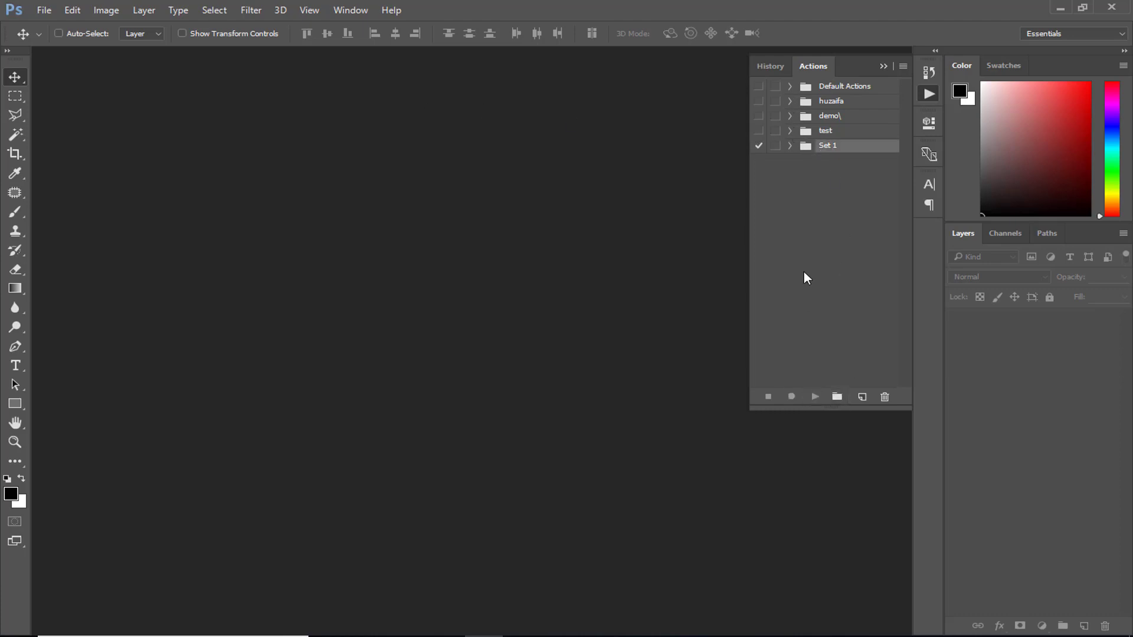
left_click(791, 147)
left_click(822, 160)
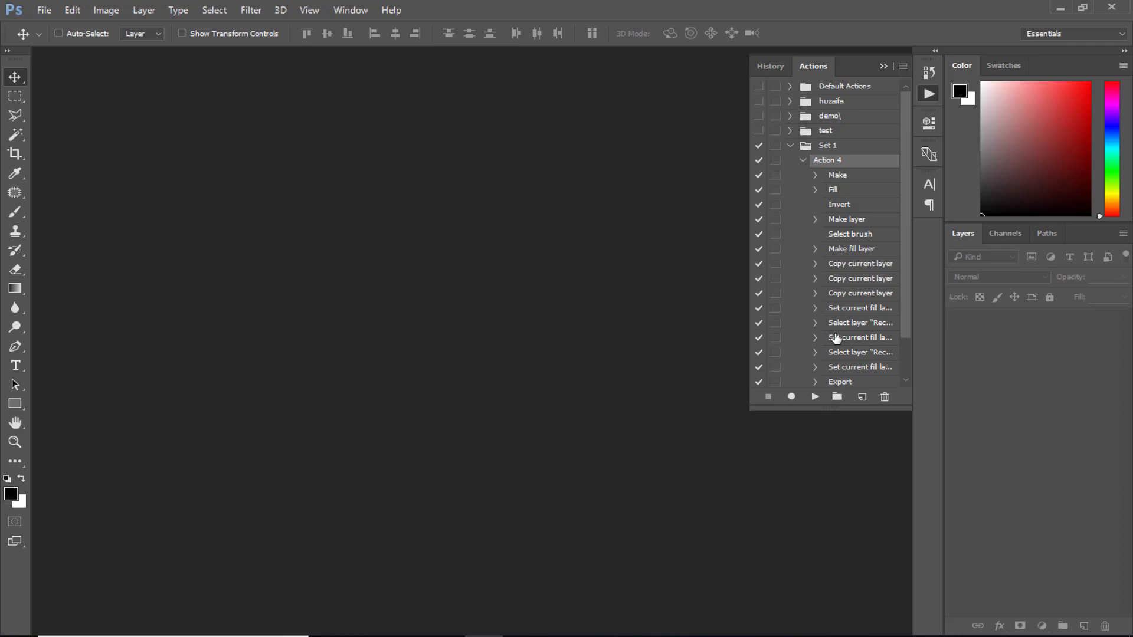
left_click(817, 399)
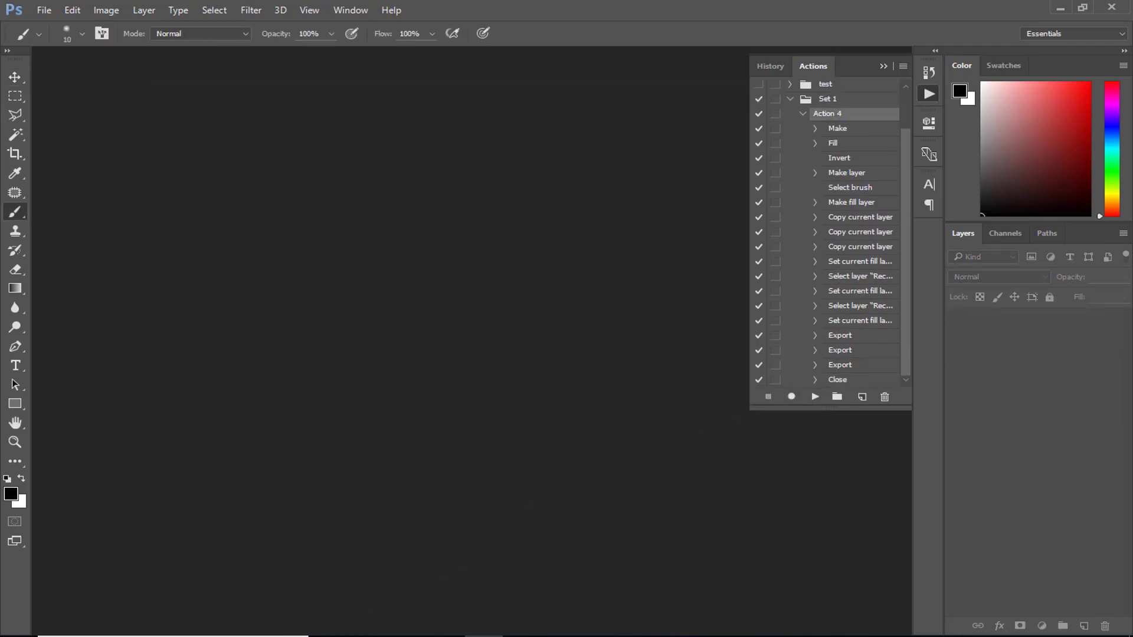
Step: Switch to File Explorer and delete the exported Untitled-1 image from the 500px folder inside New folder
mouse_move(331, 634)
left_click(386, 602)
double_click(187, 118)
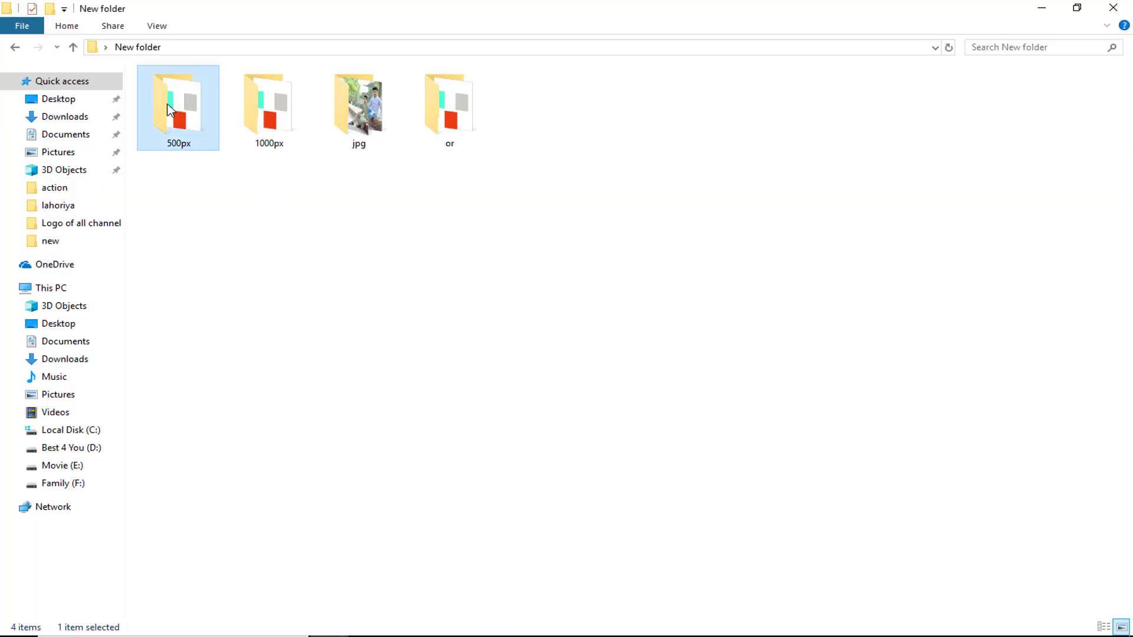
left_click(195, 101)
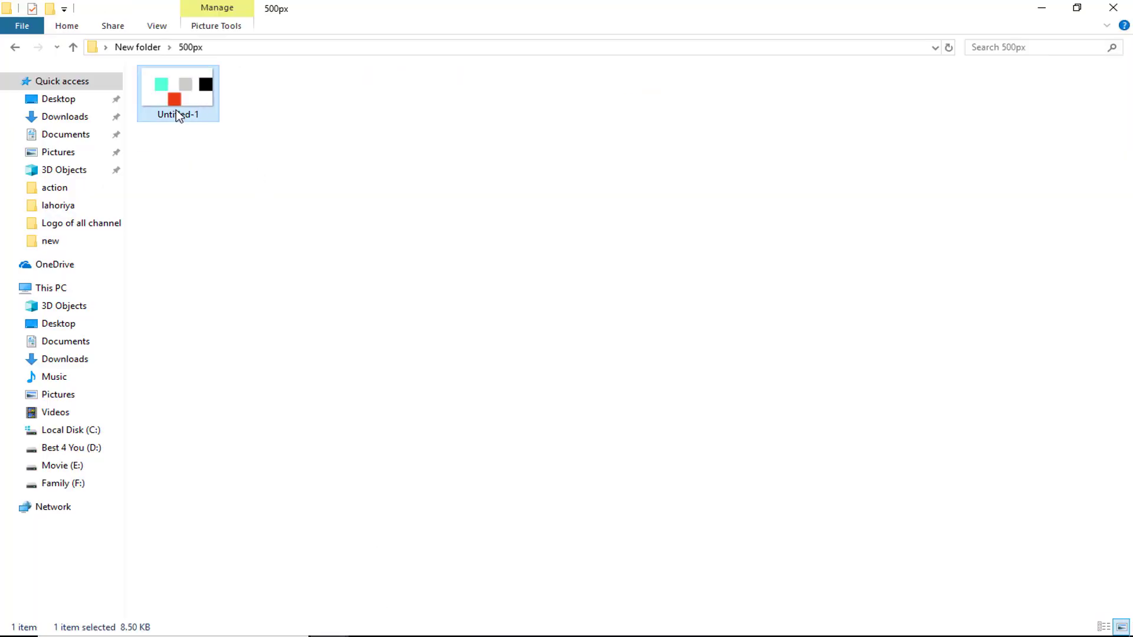
key("Delete")
left_click(73, 47)
Step: Delete the exported Untitled-1 images from the 1000px and or folders and return to New folder
double_click(267, 137)
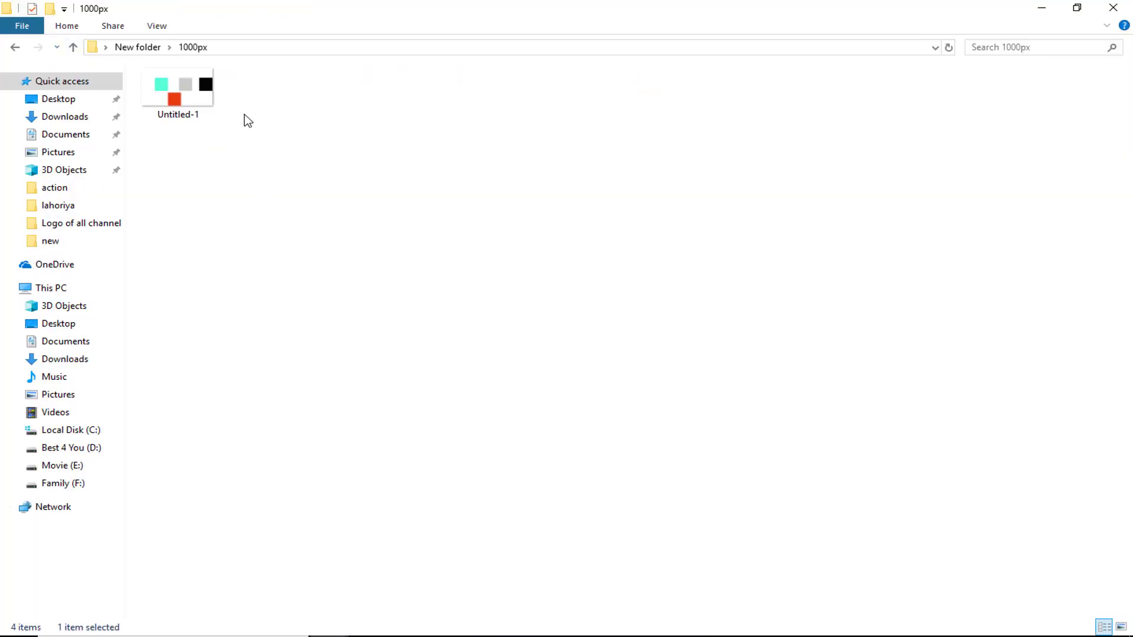
left_click(177, 95)
key("Delete")
left_click(72, 48)
left_click(489, 128)
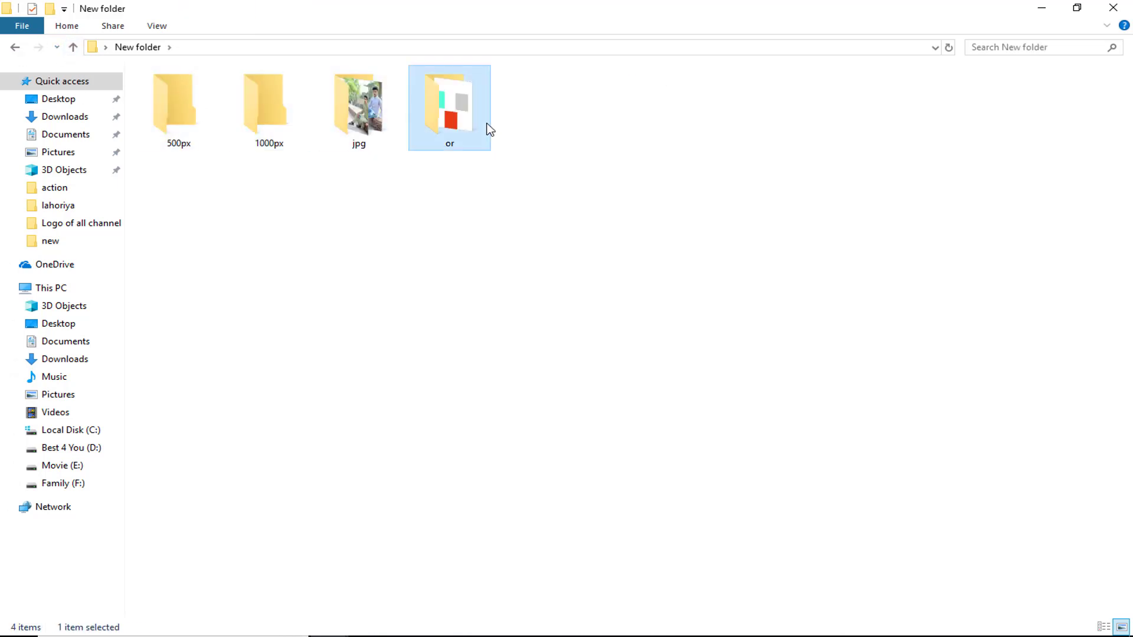
double_click(489, 129)
left_click(174, 98)
key("Delete")
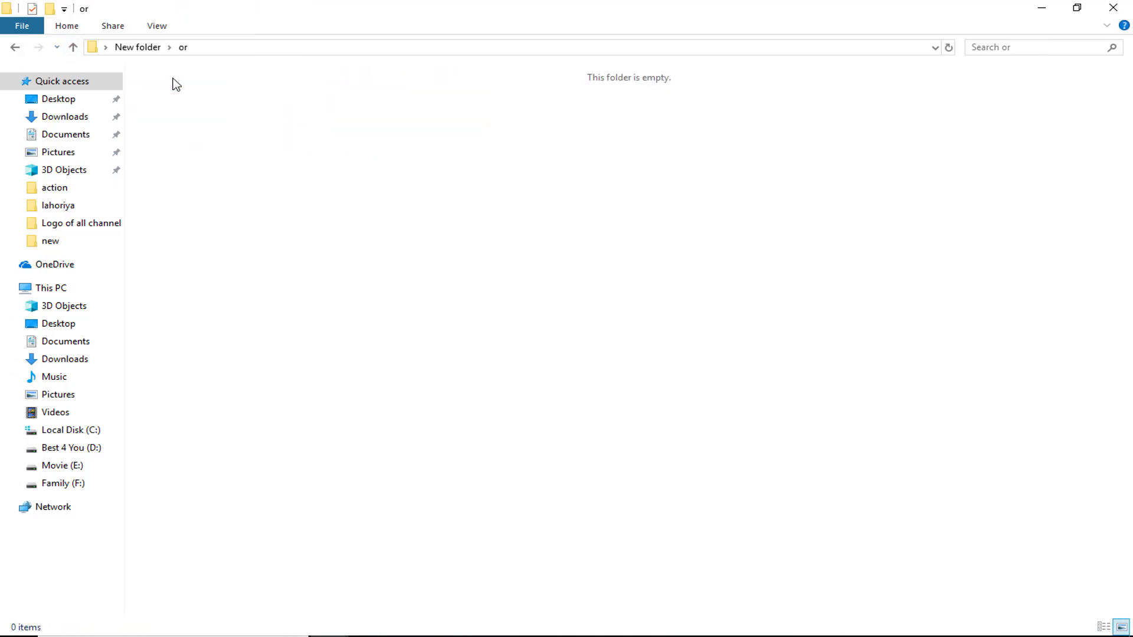
left_click(73, 49)
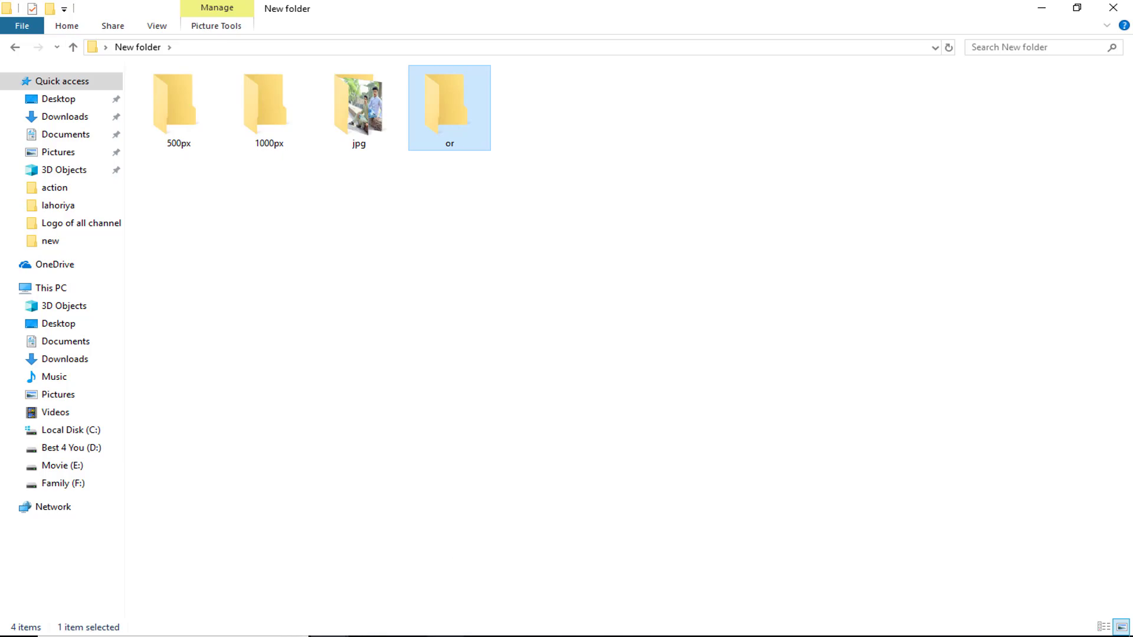
Step: Switch back to Photoshop, play Action 4 again, and return to New folder in File Explorer
left_click(484, 636)
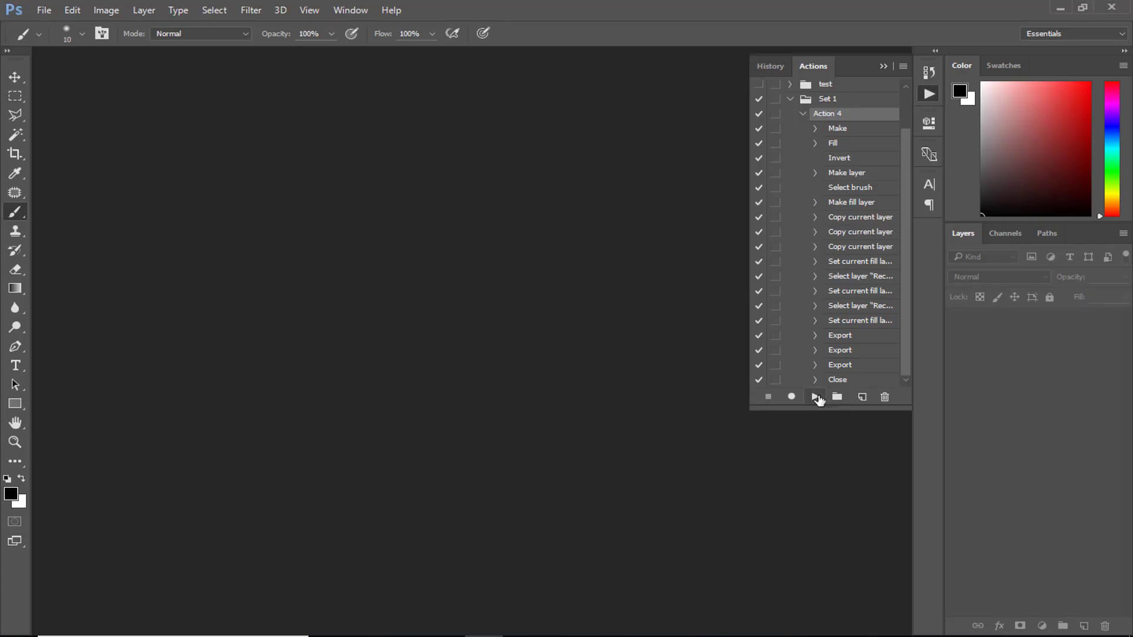
left_click(814, 397)
mouse_move(329, 626)
left_click(355, 608)
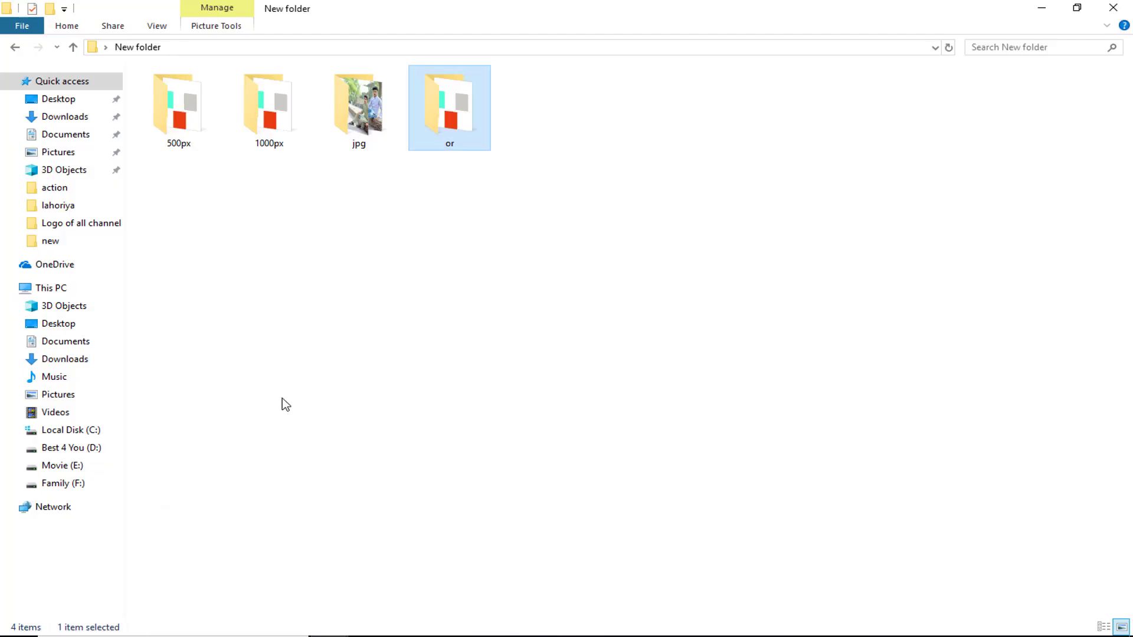
Step: Open the 500px folder, view its exported Untitled-1 image in Photos, and close the viewer
left_click(183, 121)
double_click(183, 121)
left_click(183, 118)
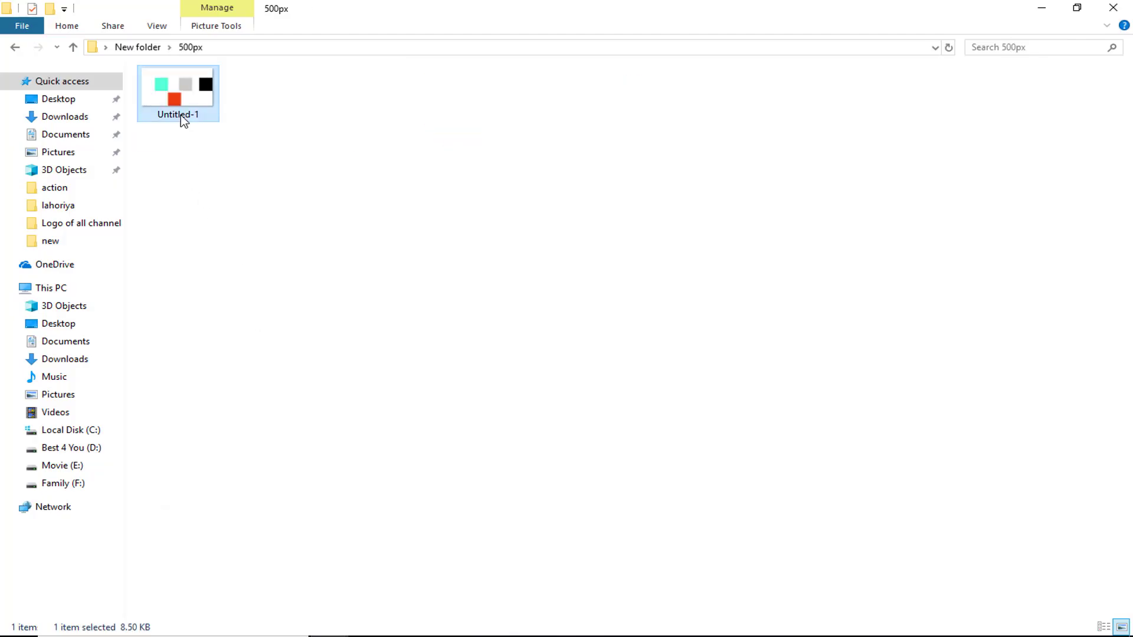
double_click(187, 117)
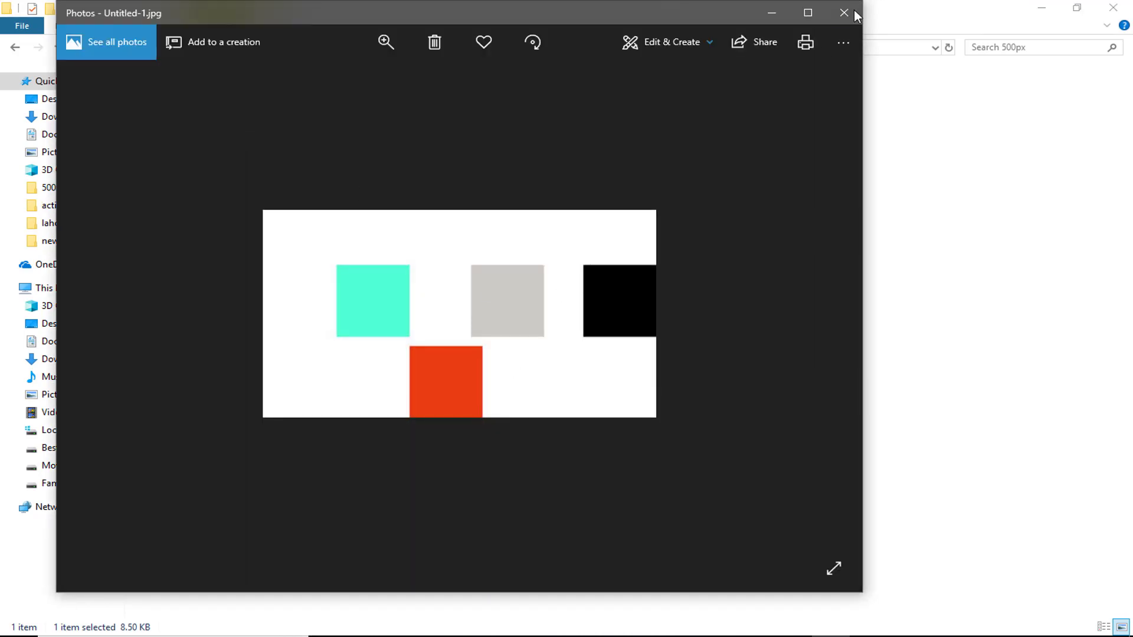
left_click(855, 12)
Step: In Photoshop, disable the Make step of Action 4 and try playing the action, continuing past unavailable commands before stopping playback
left_click(484, 628)
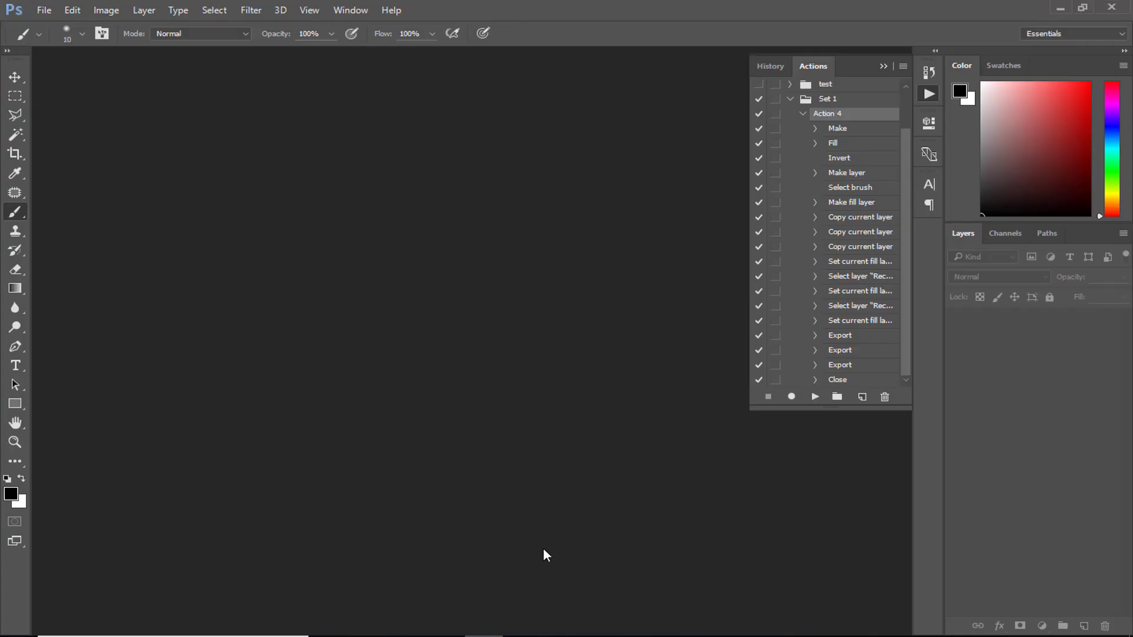
left_click(789, 100)
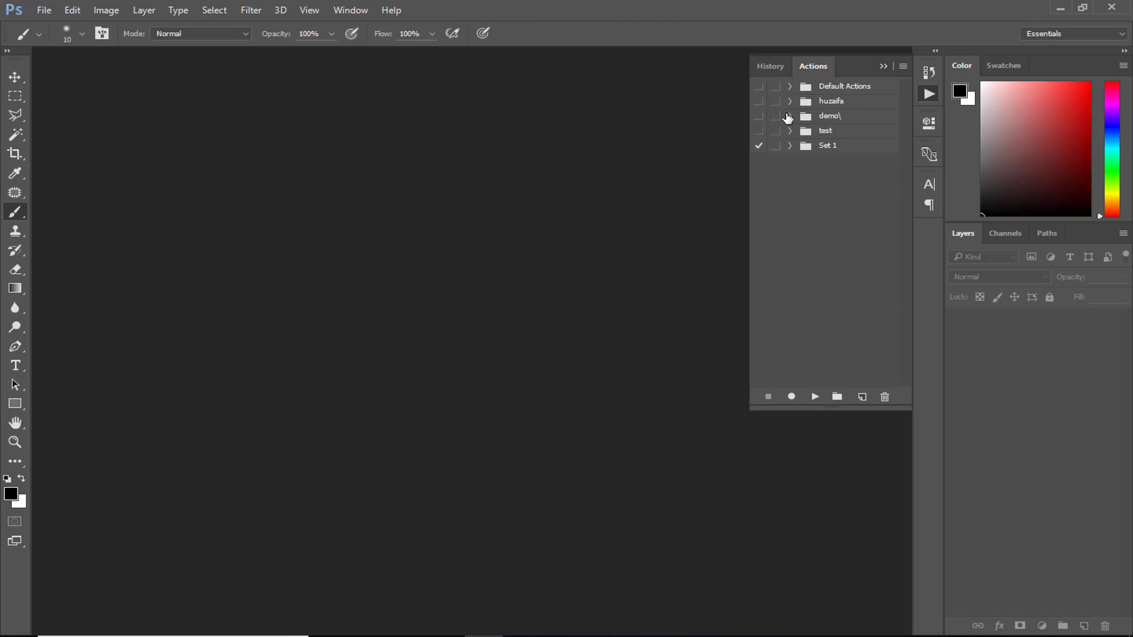
left_click(789, 146)
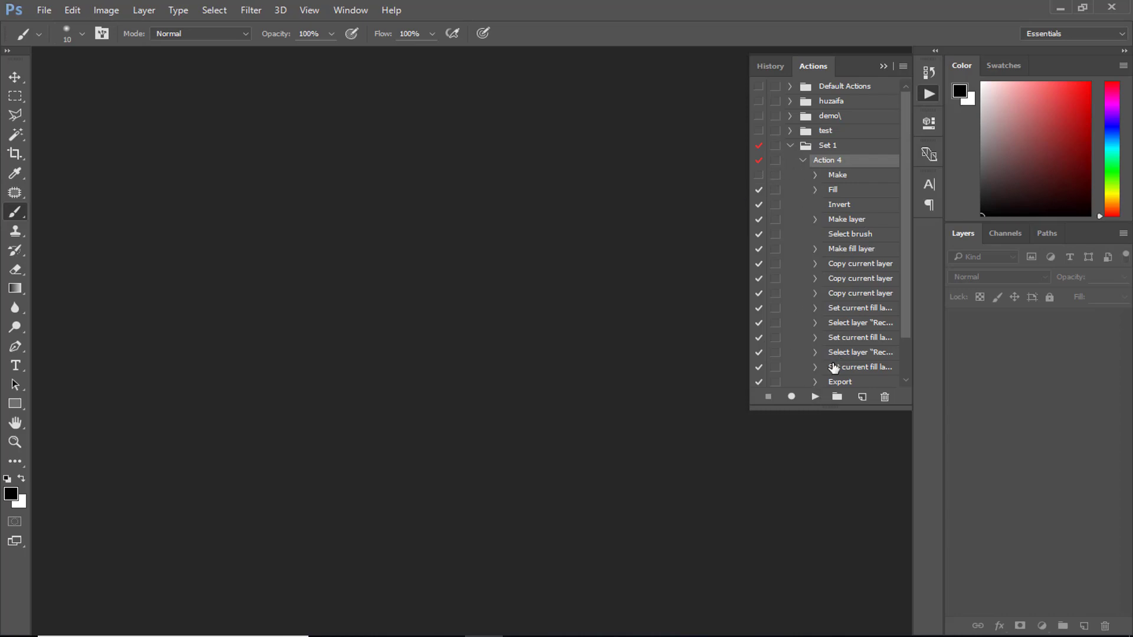
left_click(814, 398)
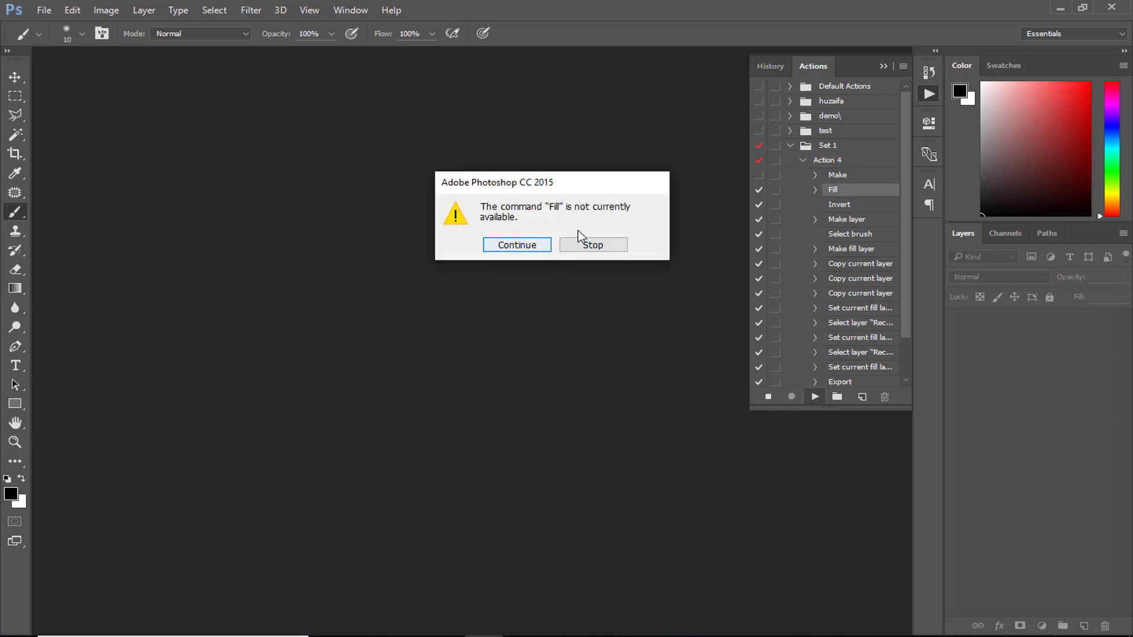
left_click(508, 249)
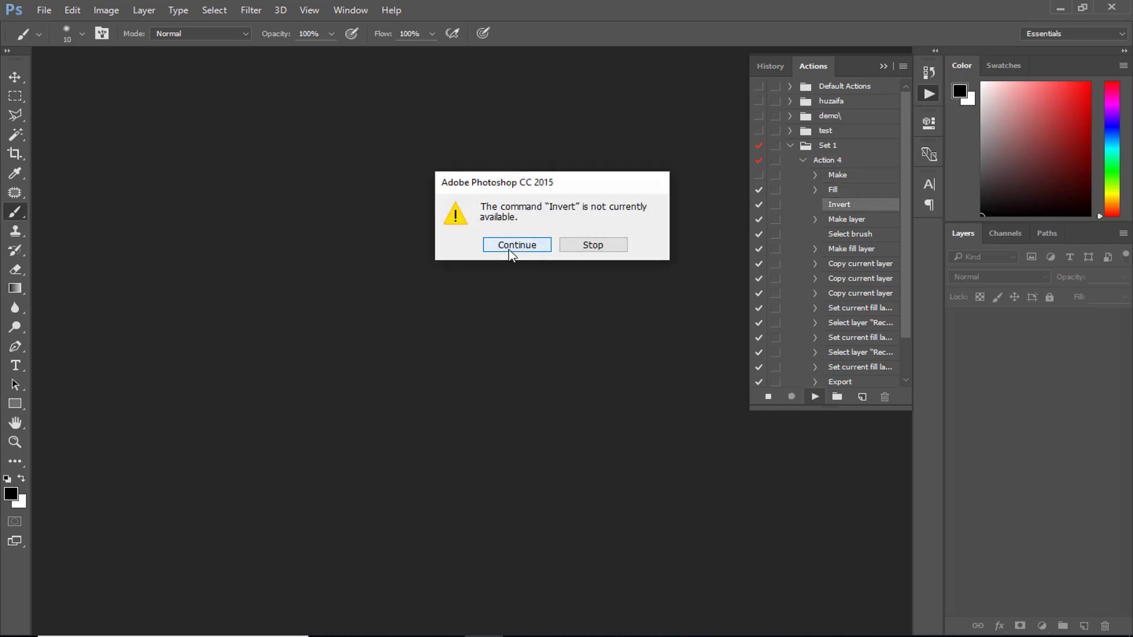
left_click(508, 250)
left_click(508, 250)
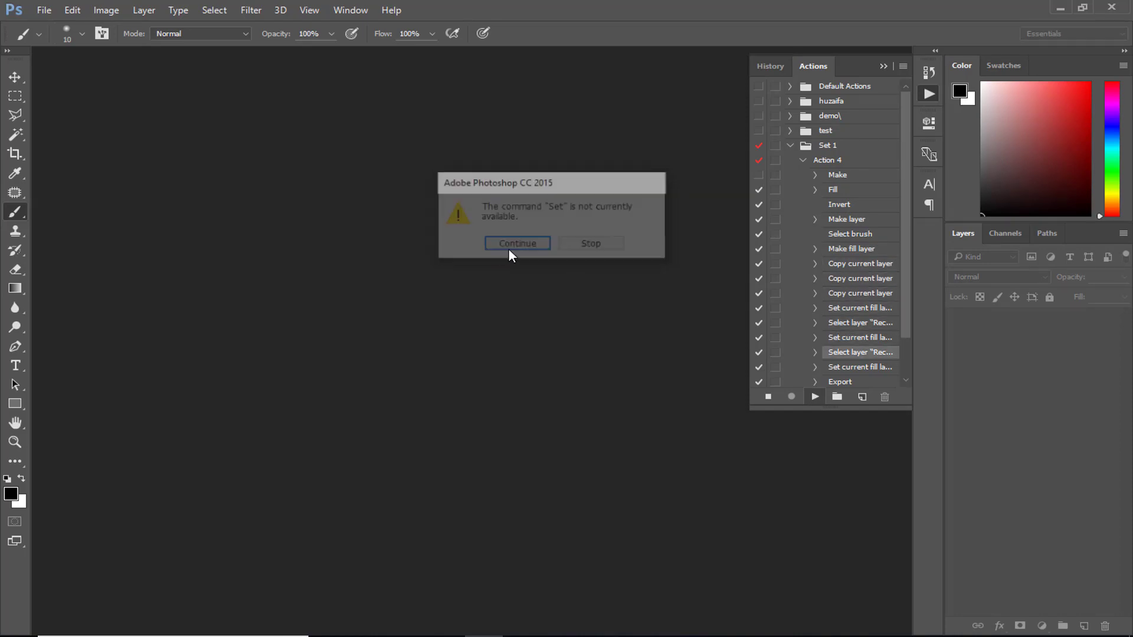
left_click(594, 247)
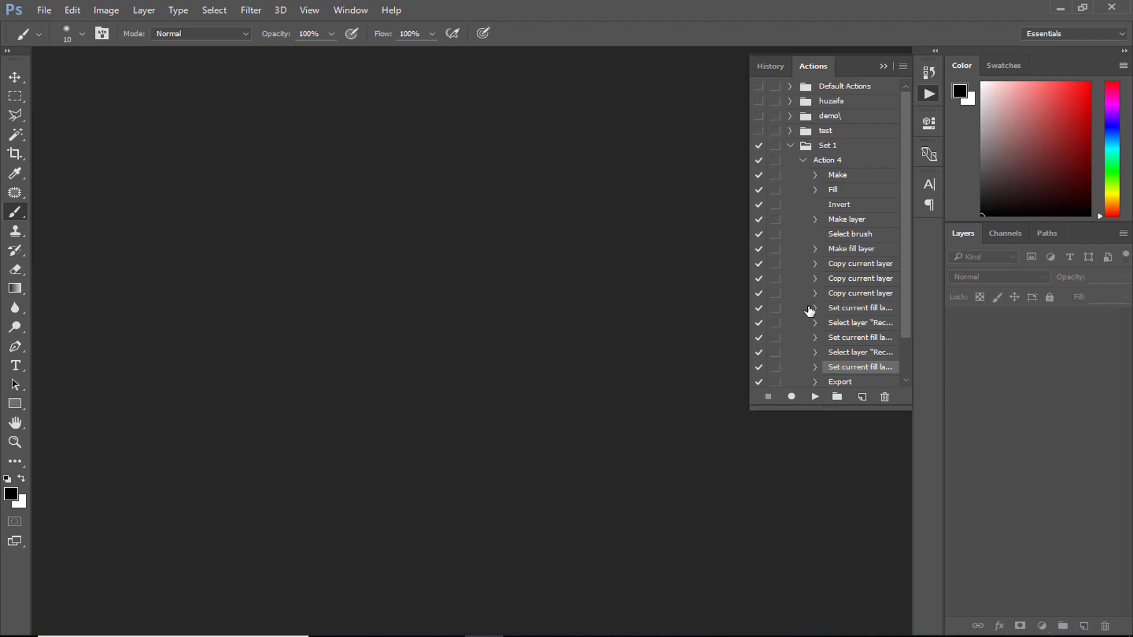
Step: Disable the second Export step of Action 4 so playback skips it
scroll(803, 327, "down", 1)
scroll(804, 326, "down", 1)
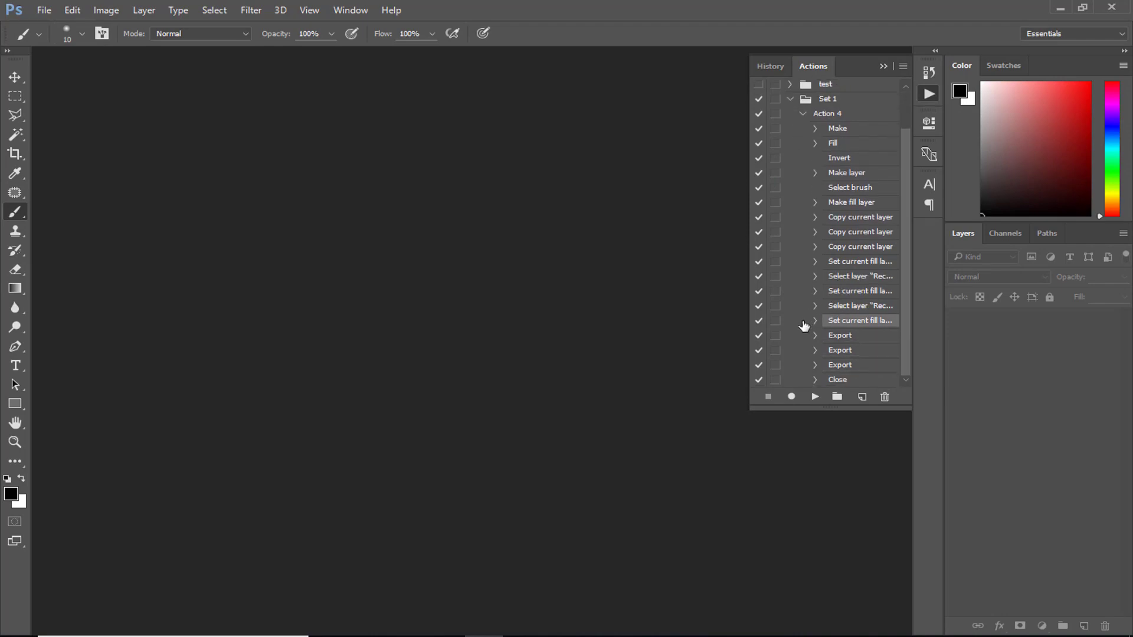
left_click(760, 351)
Step: Switch to File Explorer, delete Untitled-1 from the 500px folder, and go back to New folder
left_click(293, 636)
mouse_move(319, 635)
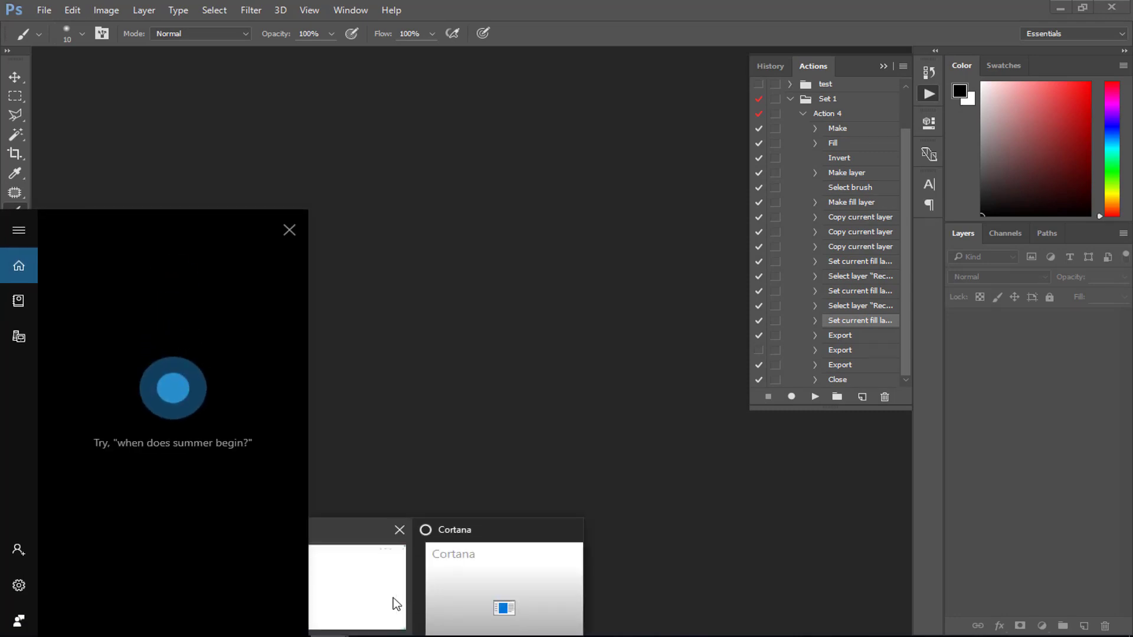
left_click(394, 597)
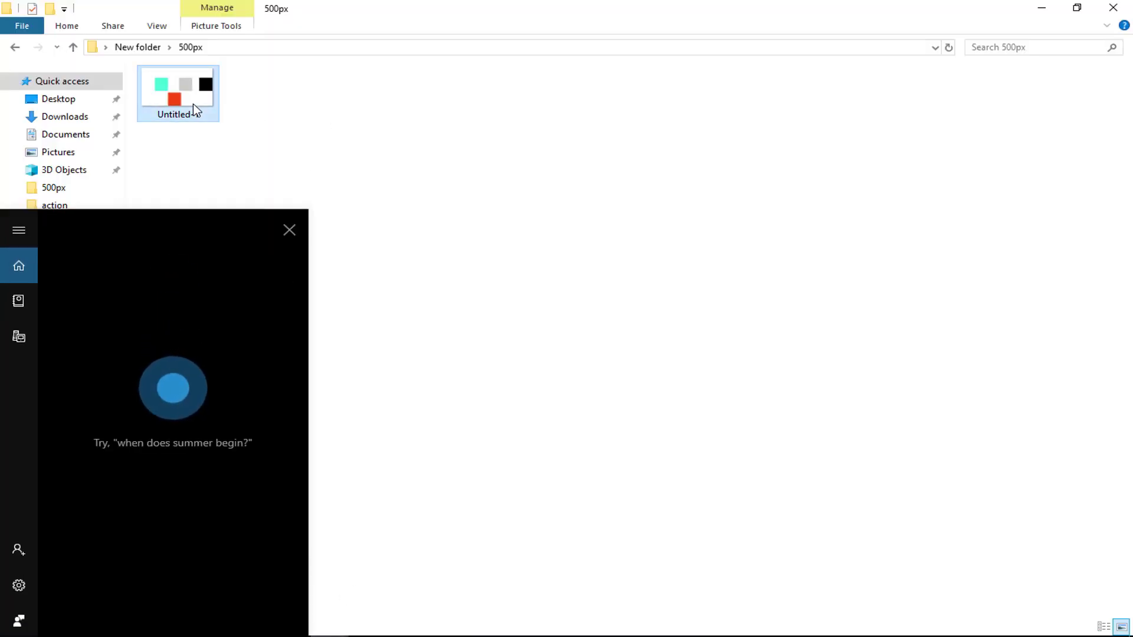
left_click(289, 231)
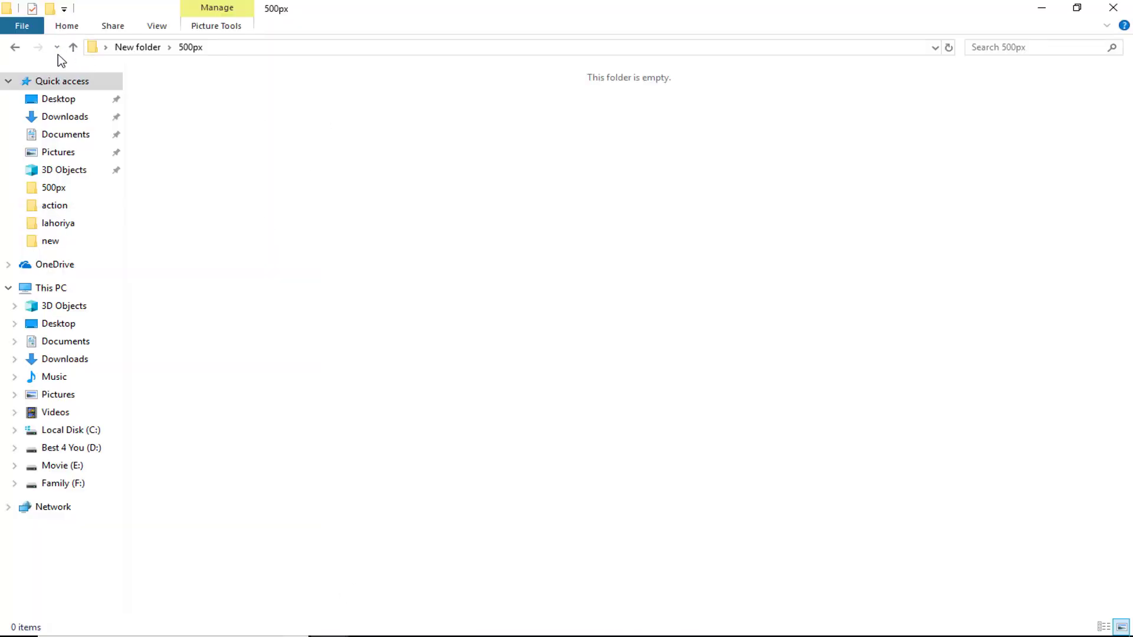
left_click(57, 47)
left_click(45, 83)
Step: Clear the Untitled-1 images out of the 1000px and or folders
double_click(267, 105)
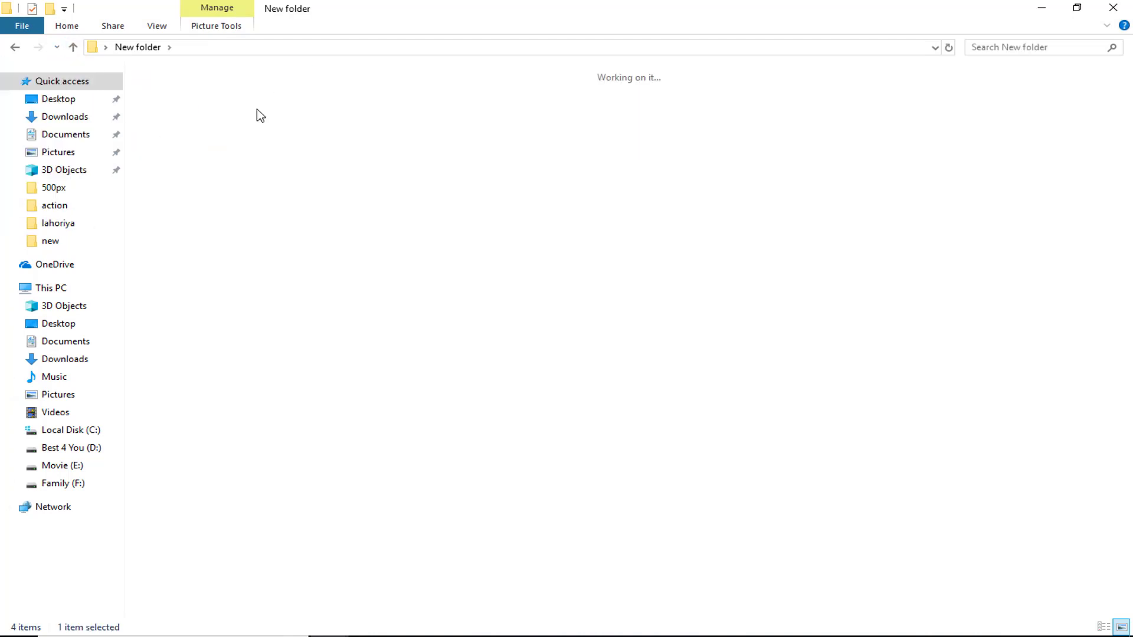
left_click(72, 47)
double_click(437, 109)
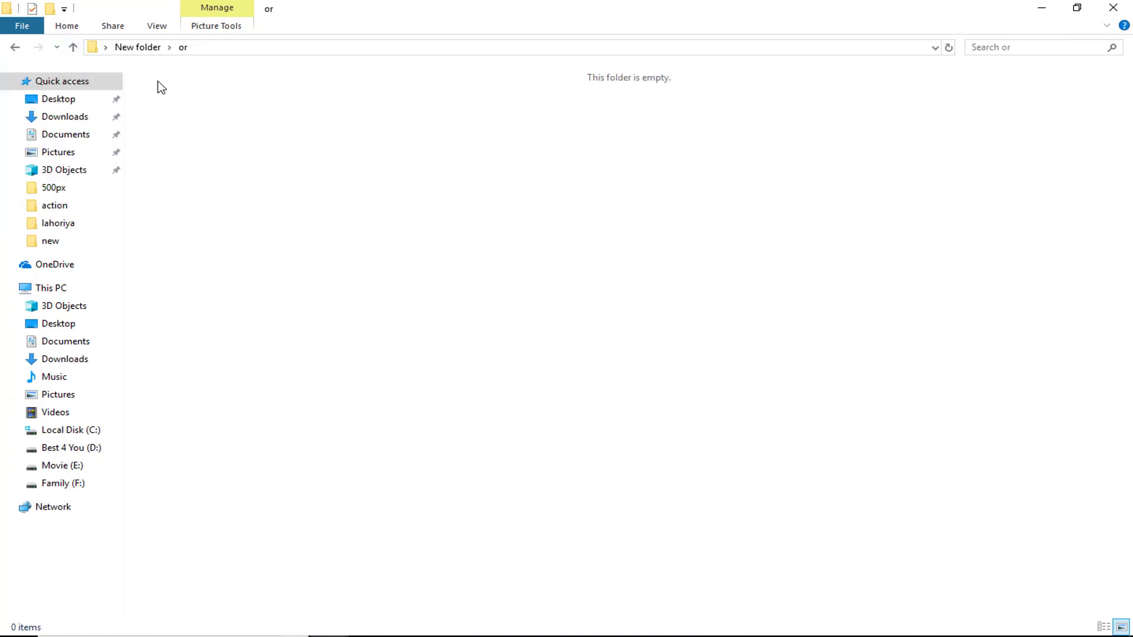
left_click(73, 47)
Step: Switch back to Photoshop, select Action 4, and play it with the second Export step disabled
left_click(484, 636)
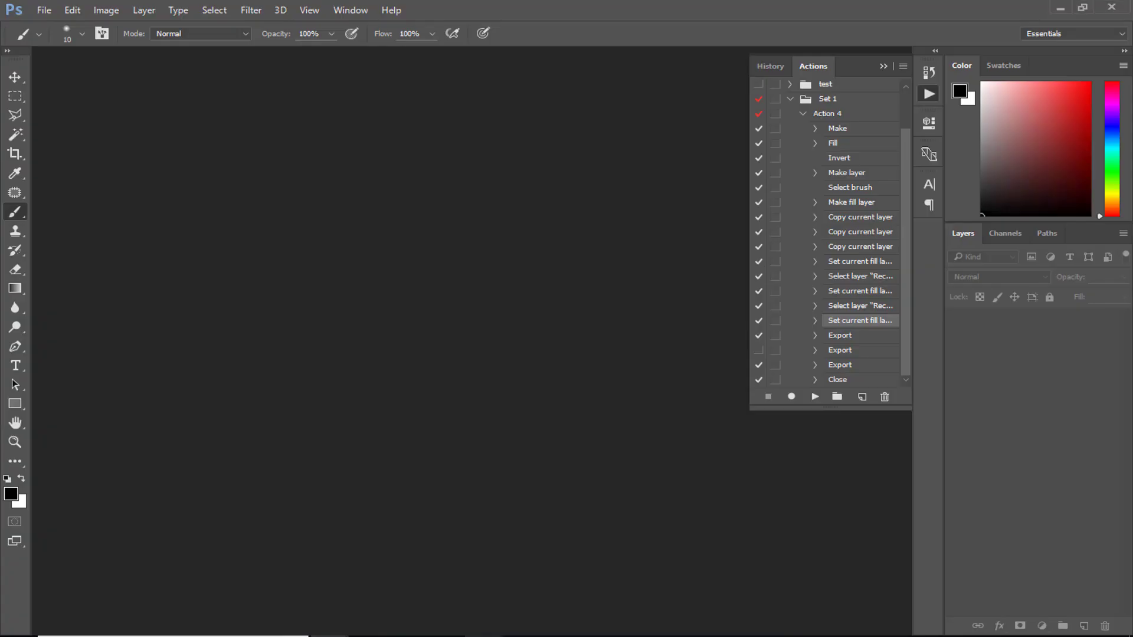
left_click(835, 118)
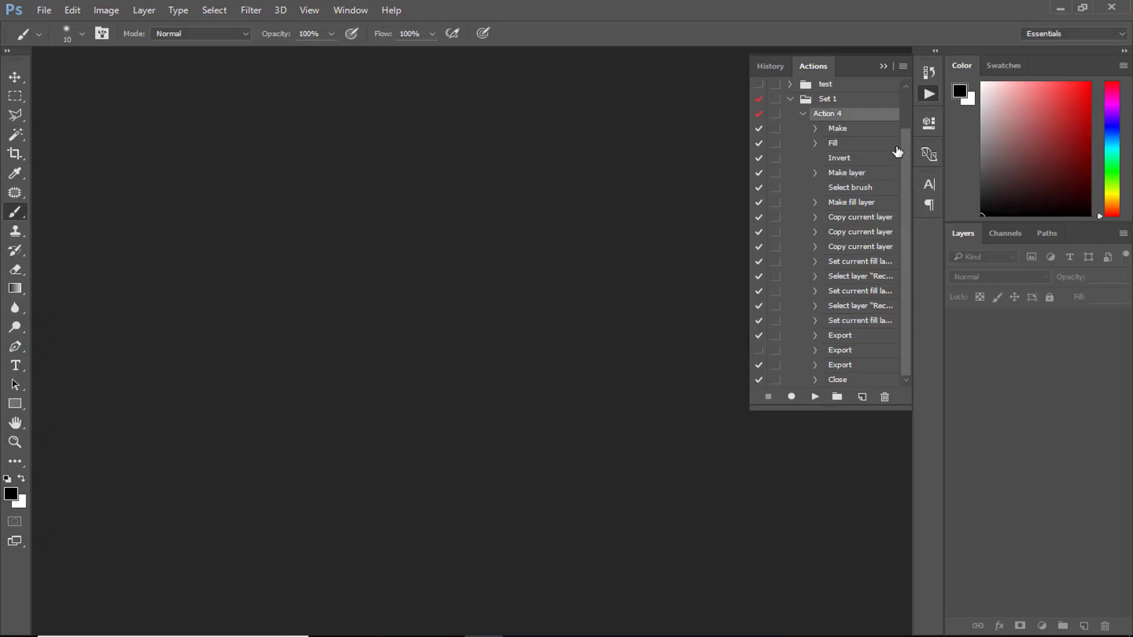
left_click(814, 399)
Step: Check the 500px and 1000px folders inside New folder for exported images
left_click(318, 590)
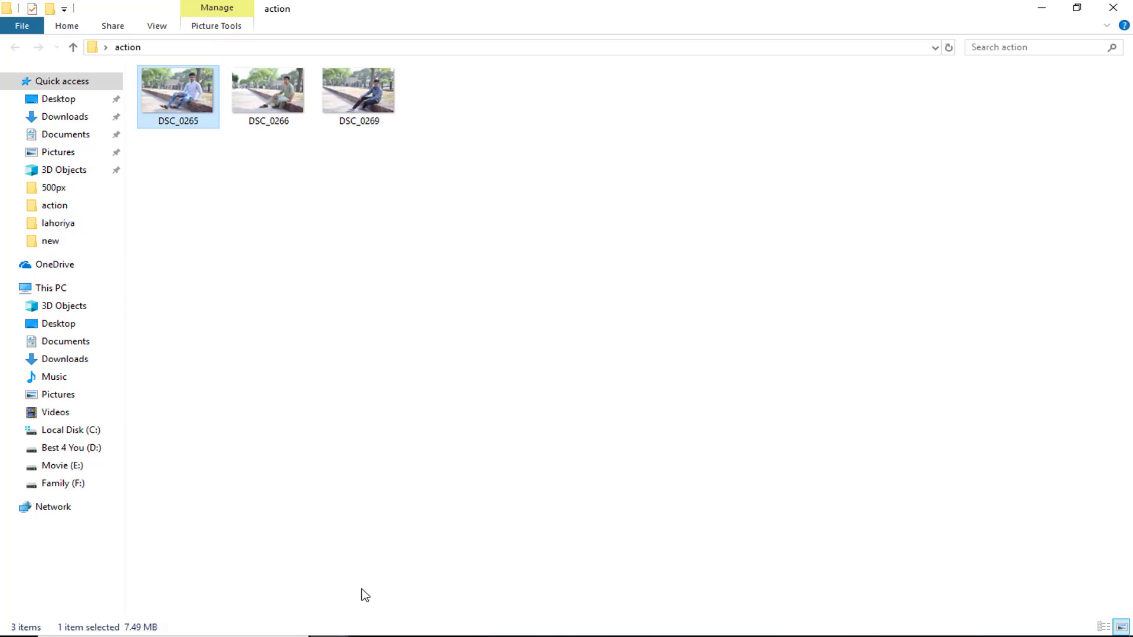
left_click(409, 551)
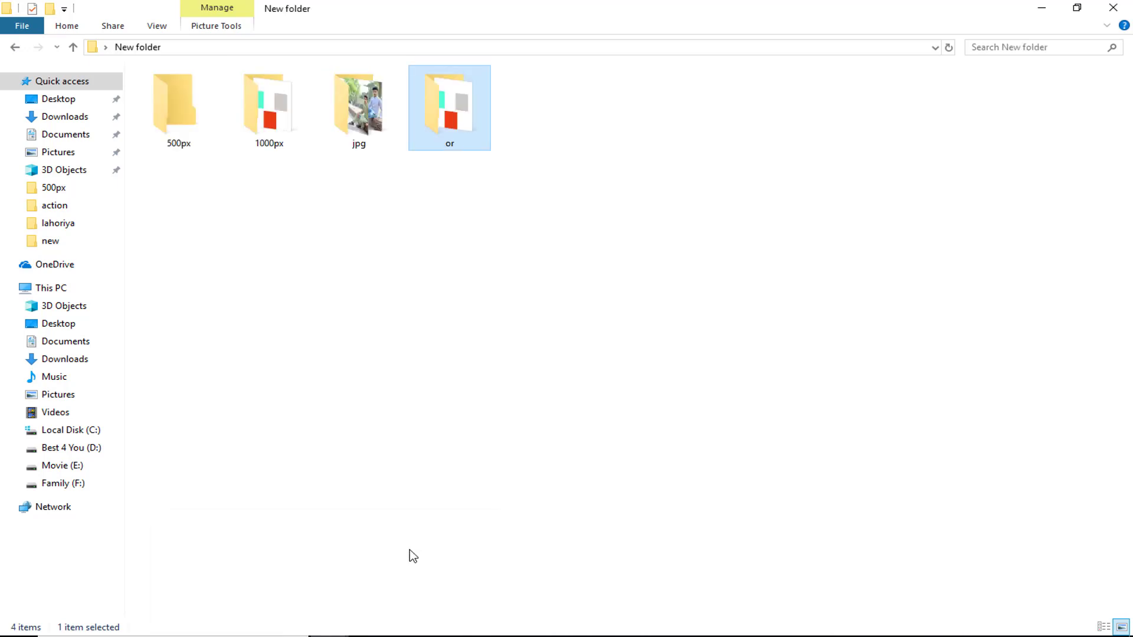
double_click(202, 121)
left_click(73, 47)
double_click(253, 126)
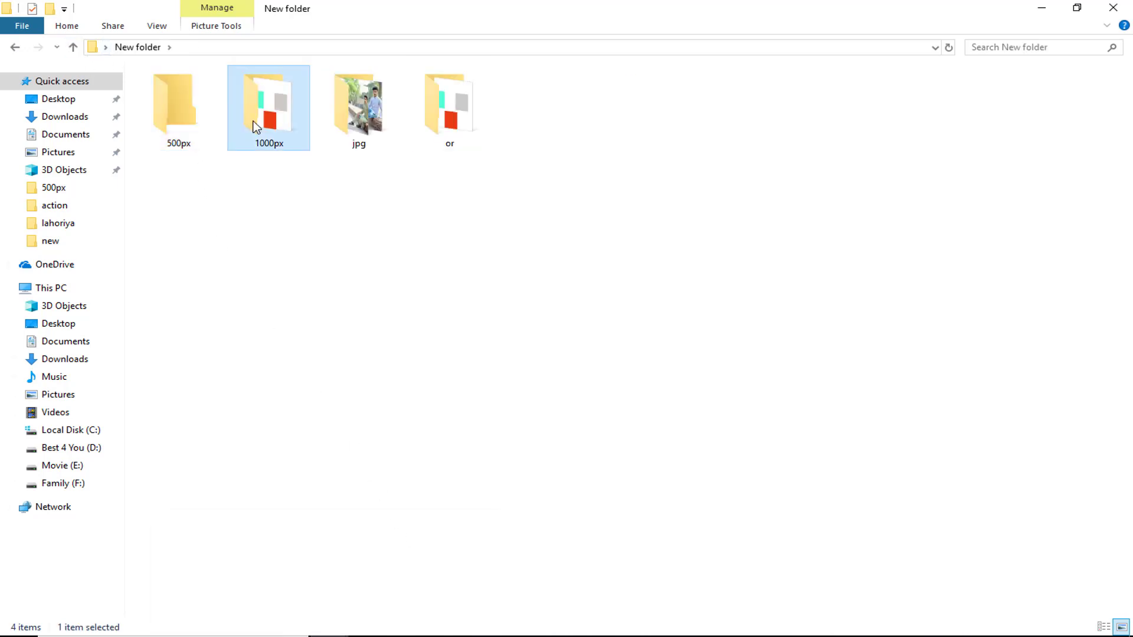
Step: Return to Photoshop and re-enable the second Export step of Action 4
key("alt+Tab")
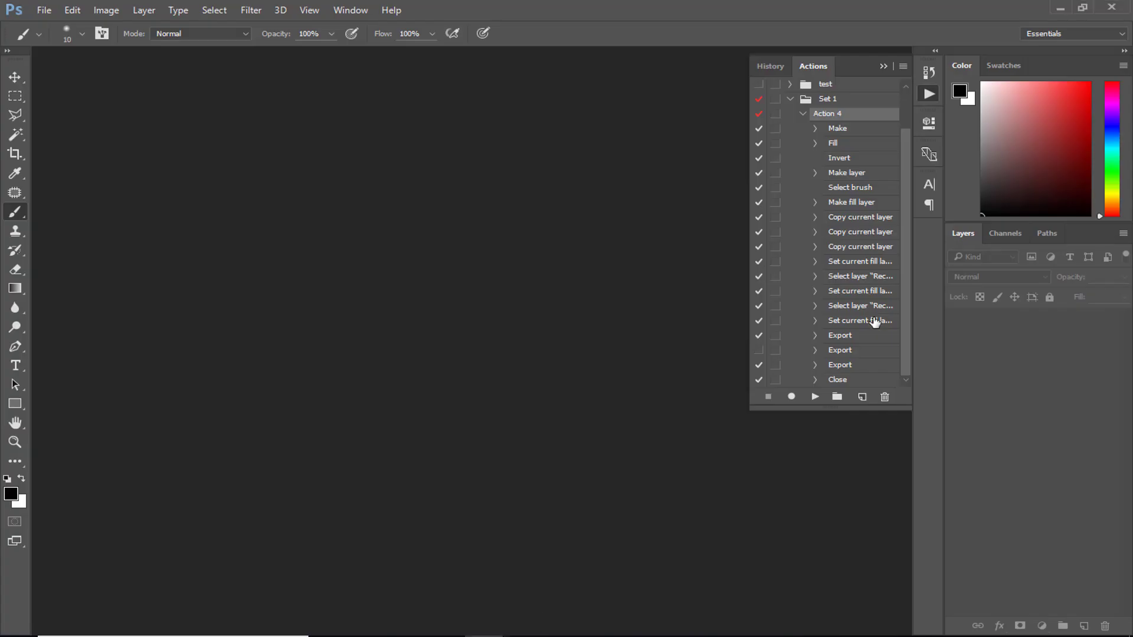
left_click(759, 349)
scroll(802, 323, "up", 2)
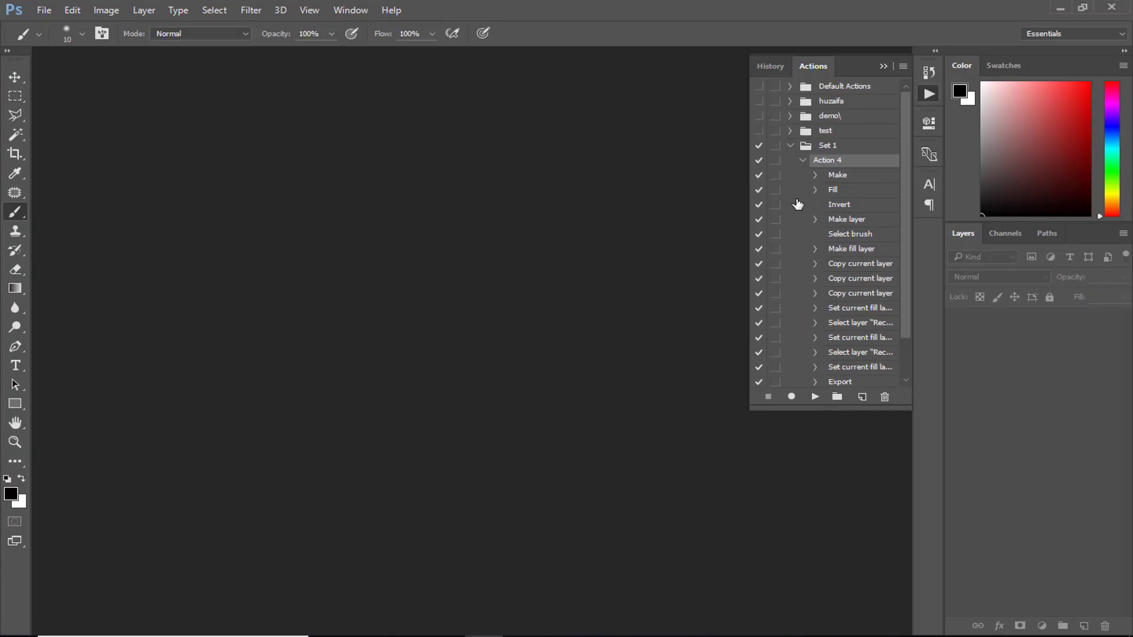
Step: Toggle the Fill step and some layer steps of Action 4 off and back on, and collapse Set 1
left_click(759, 189)
left_click(760, 190)
scroll(762, 296, "down", 1)
left_click(761, 298)
left_click(760, 298)
scroll(761, 298, "down", 1)
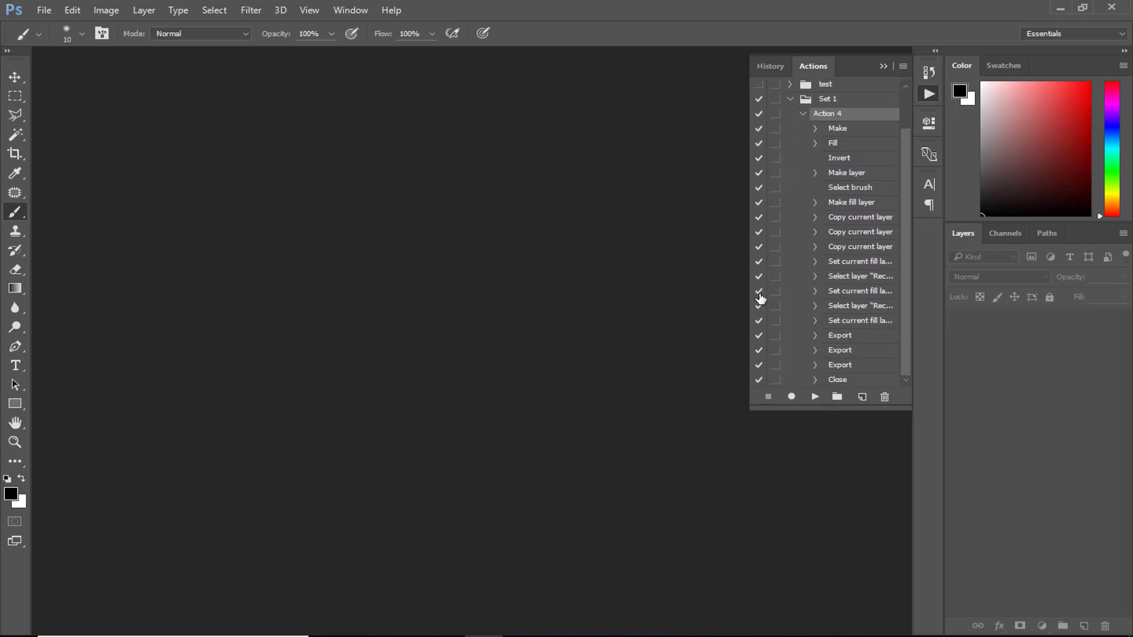
left_click(761, 297)
left_click(760, 299)
left_click(759, 305)
left_click(790, 101)
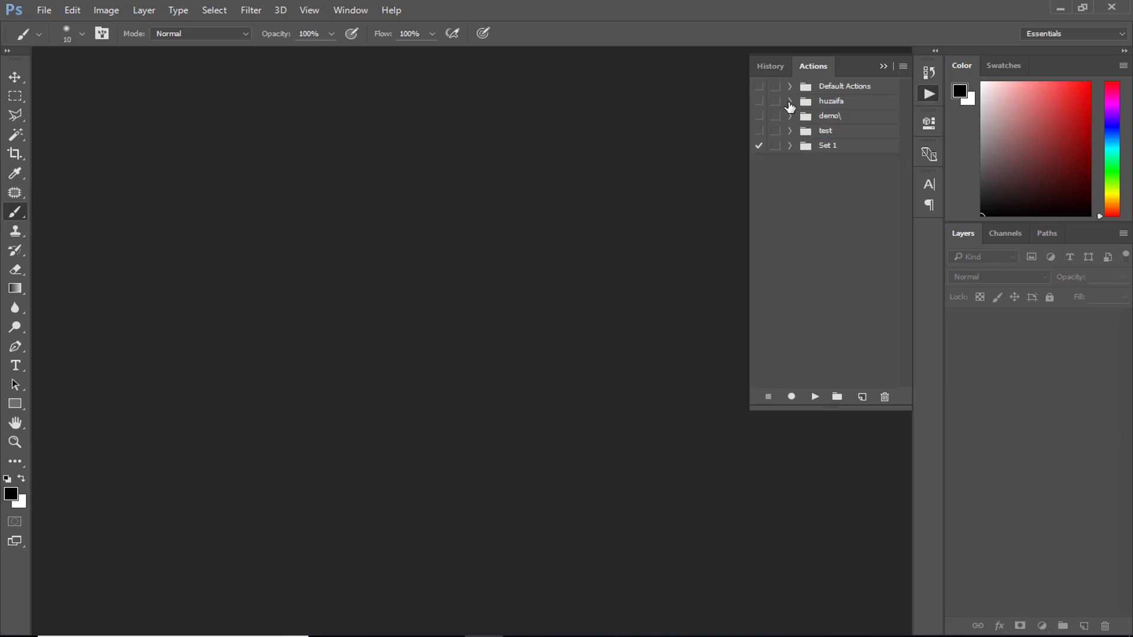
Step: Disable all commands in Set 1 and open the photos DSC_0377, DSC_0381, DSC_0382 and DSC_0383
left_click(760, 145)
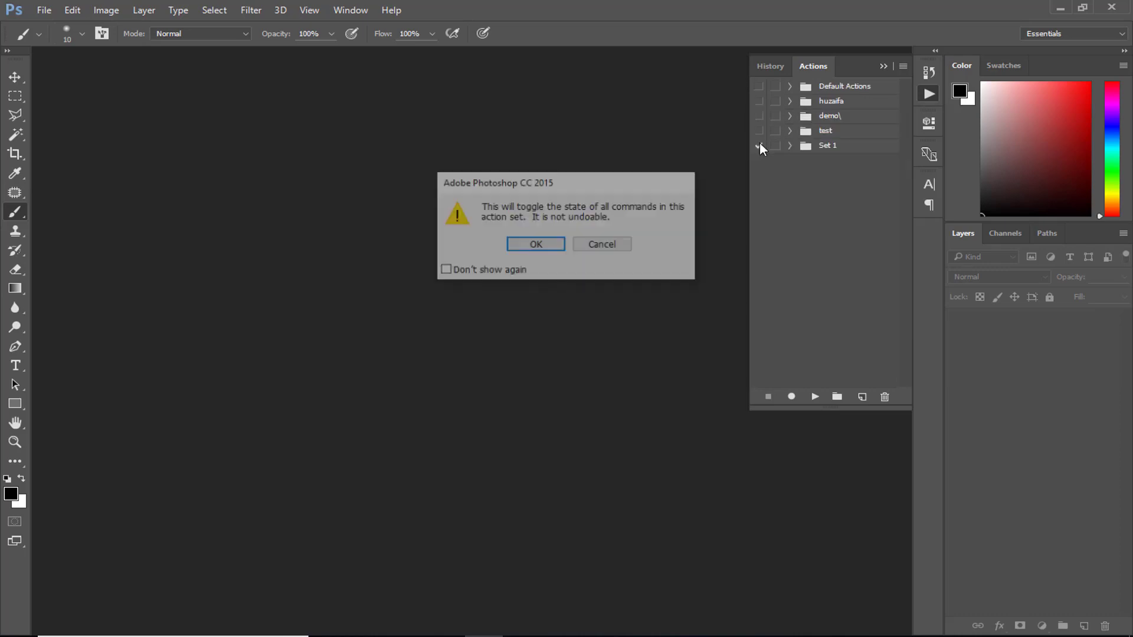
left_click(534, 246)
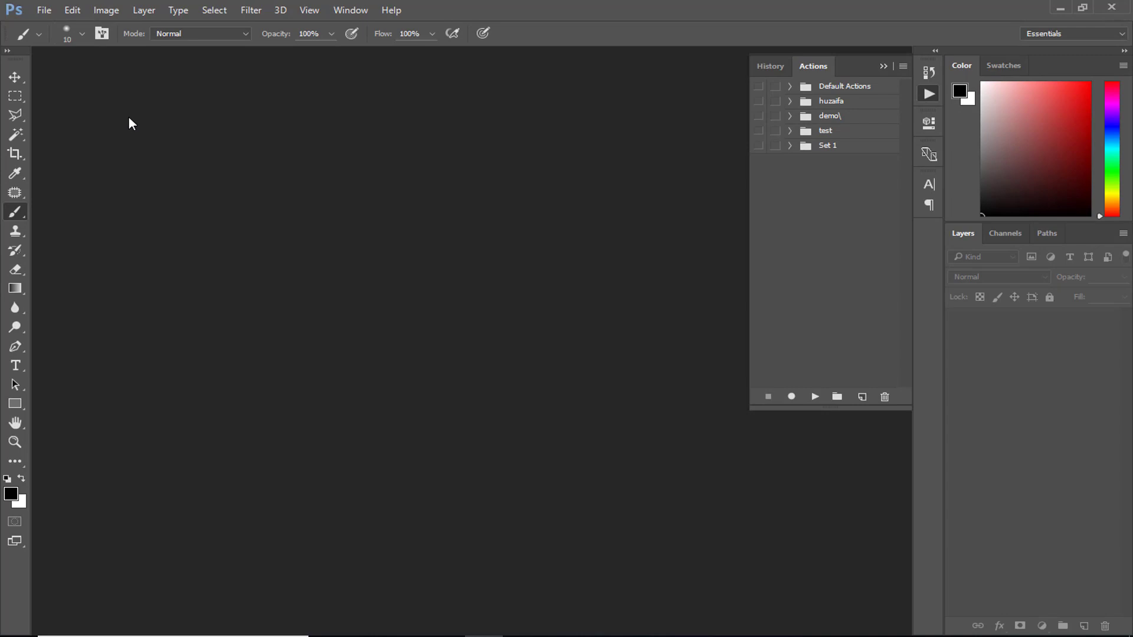
left_click(45, 13)
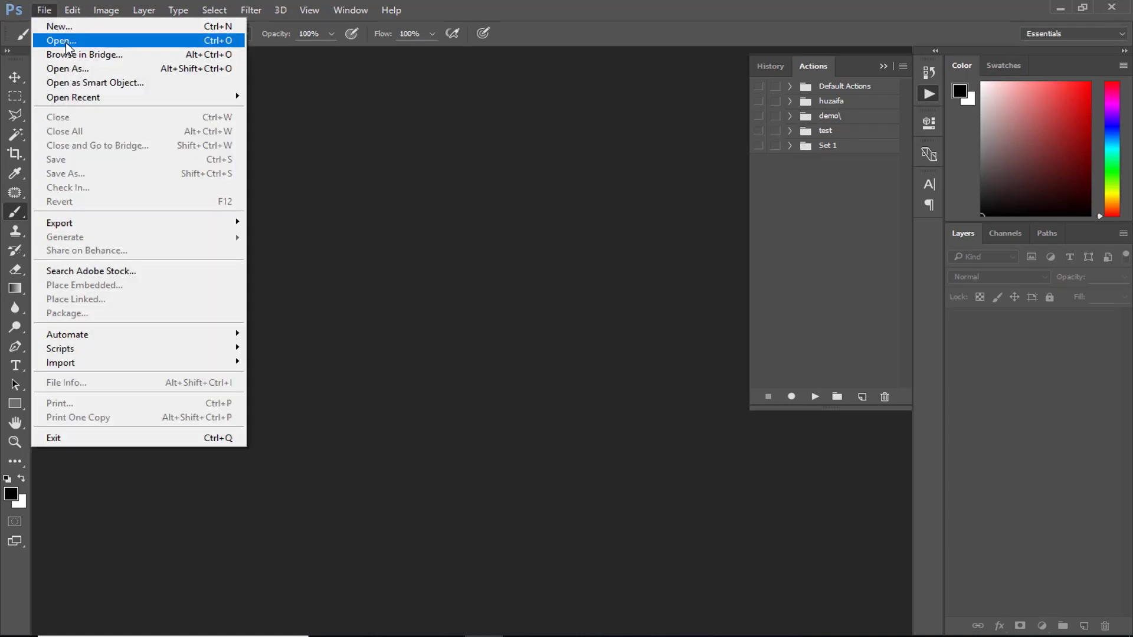
left_click(64, 42)
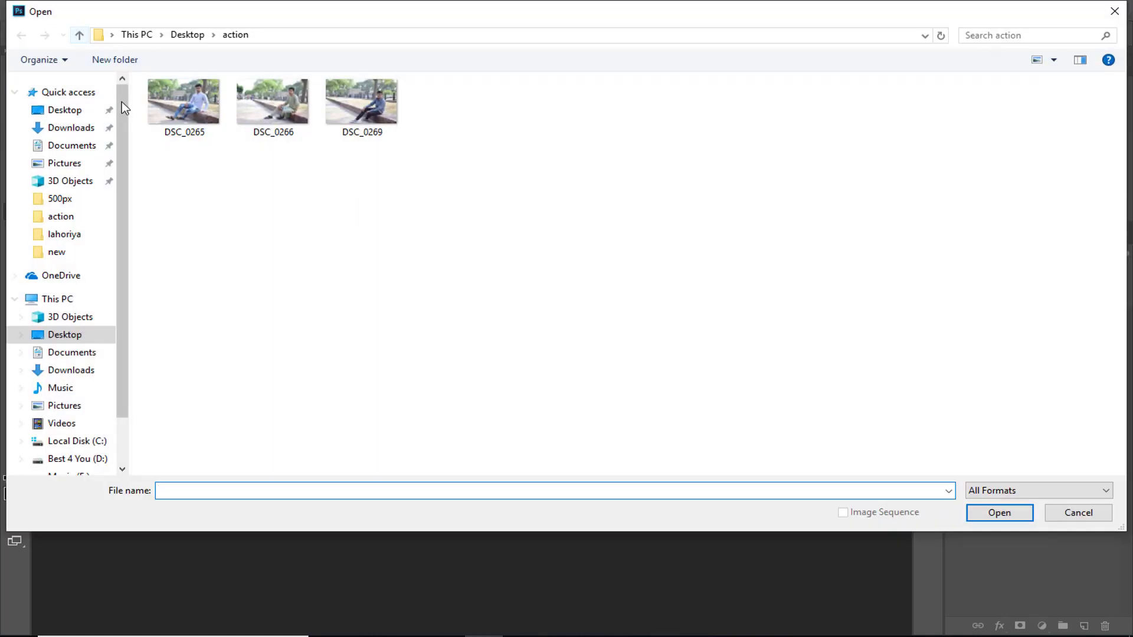
scroll(59, 466, "down", 2)
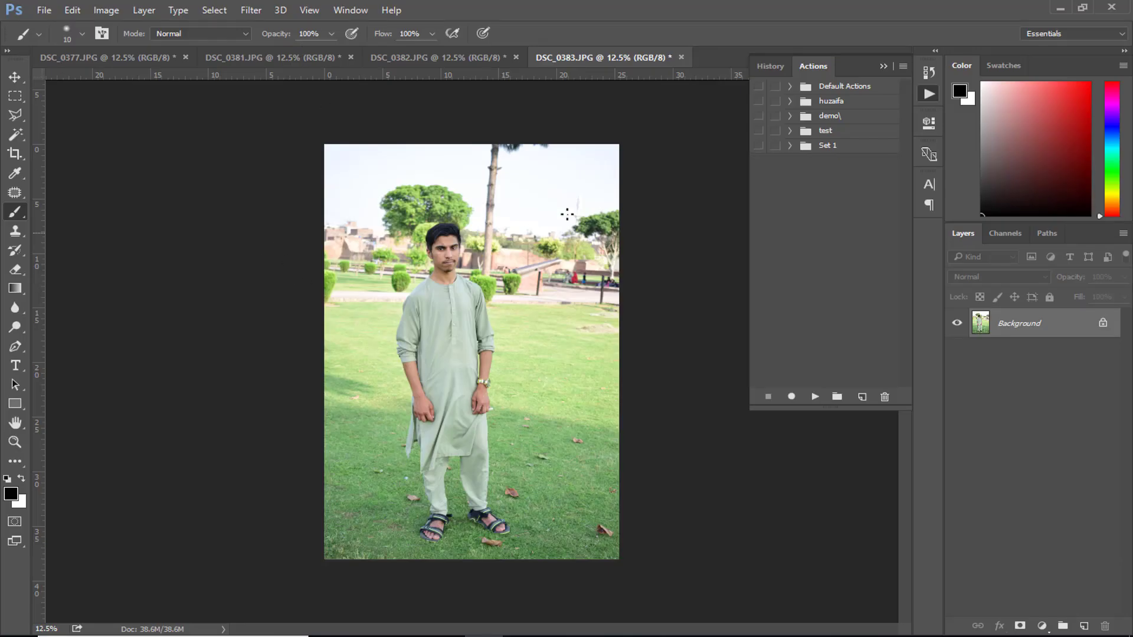
Step: Enable all commands in the test action set and expand it to show its color correction action
left_click(844, 131)
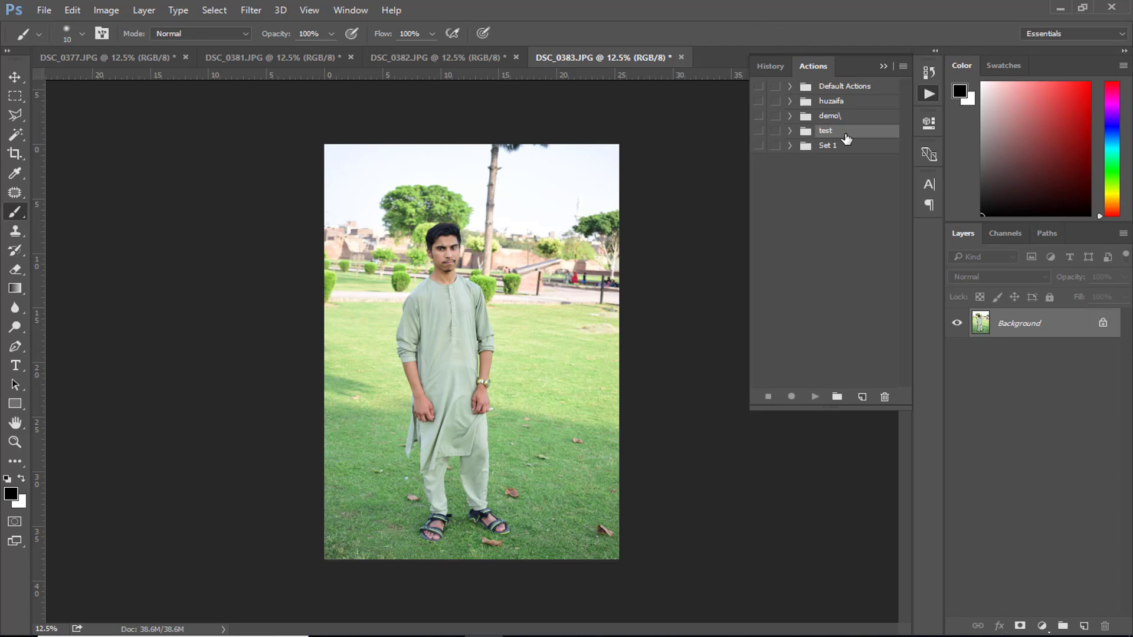
left_click(759, 131)
key("Return")
left_click(789, 131)
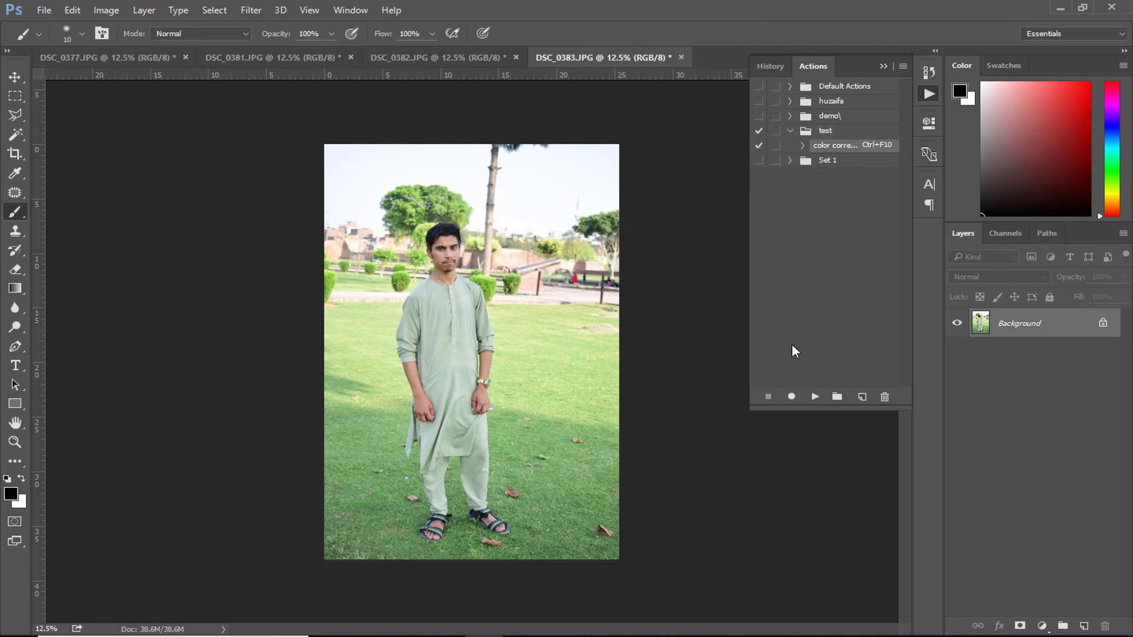
Step: Play the color correction action on each open photo, from DSC_0383 back to DSC_0377
left_click(811, 395)
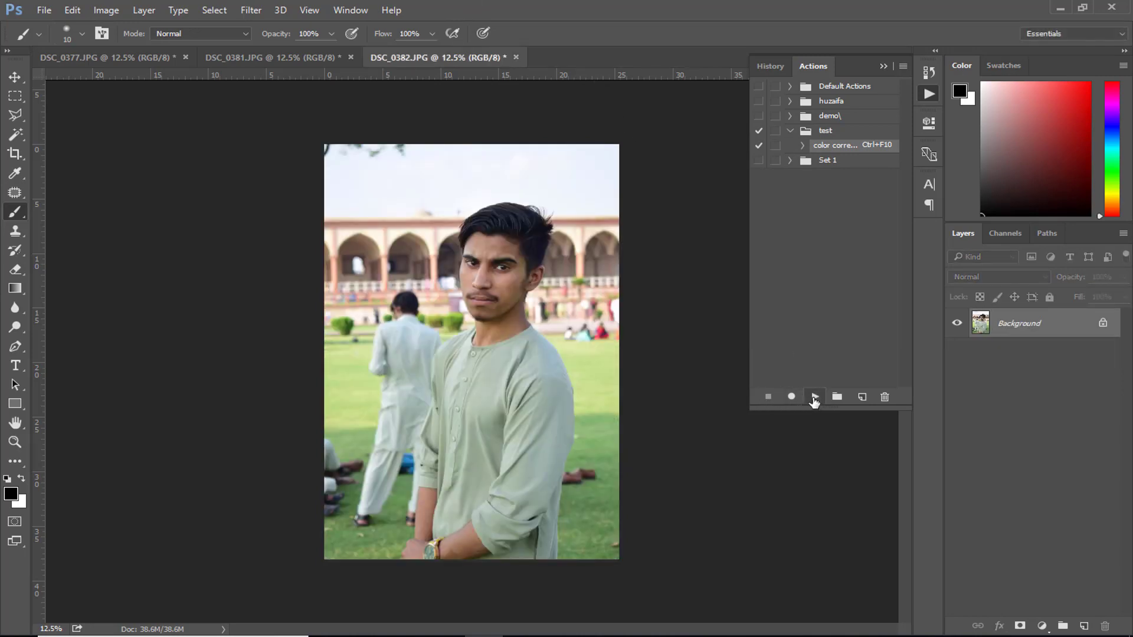
left_click(815, 397)
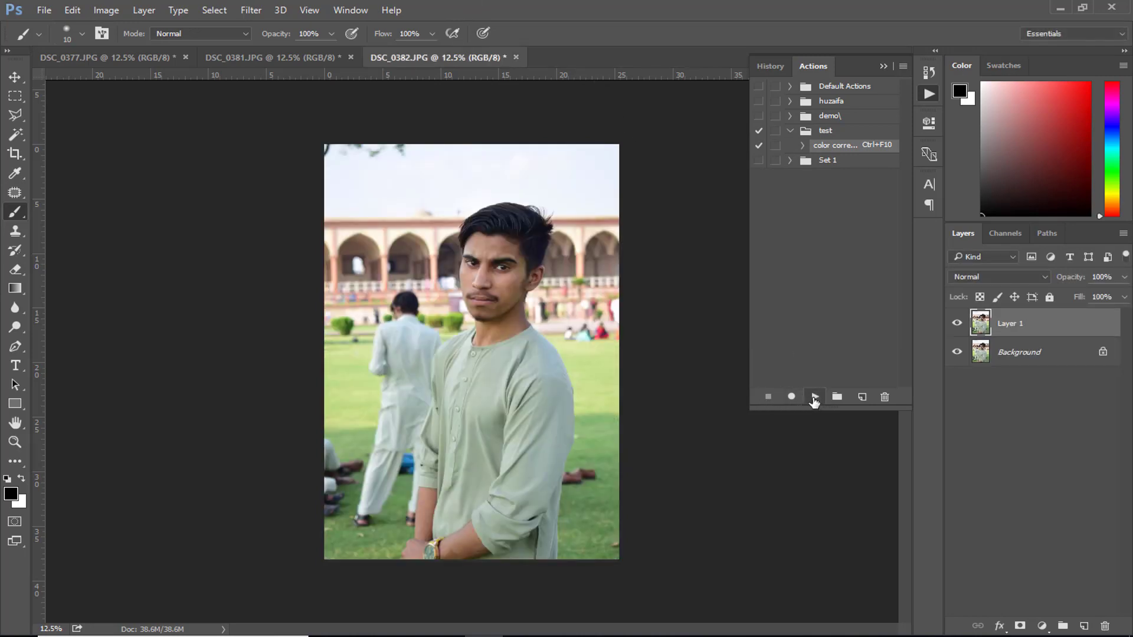
left_click(815, 397)
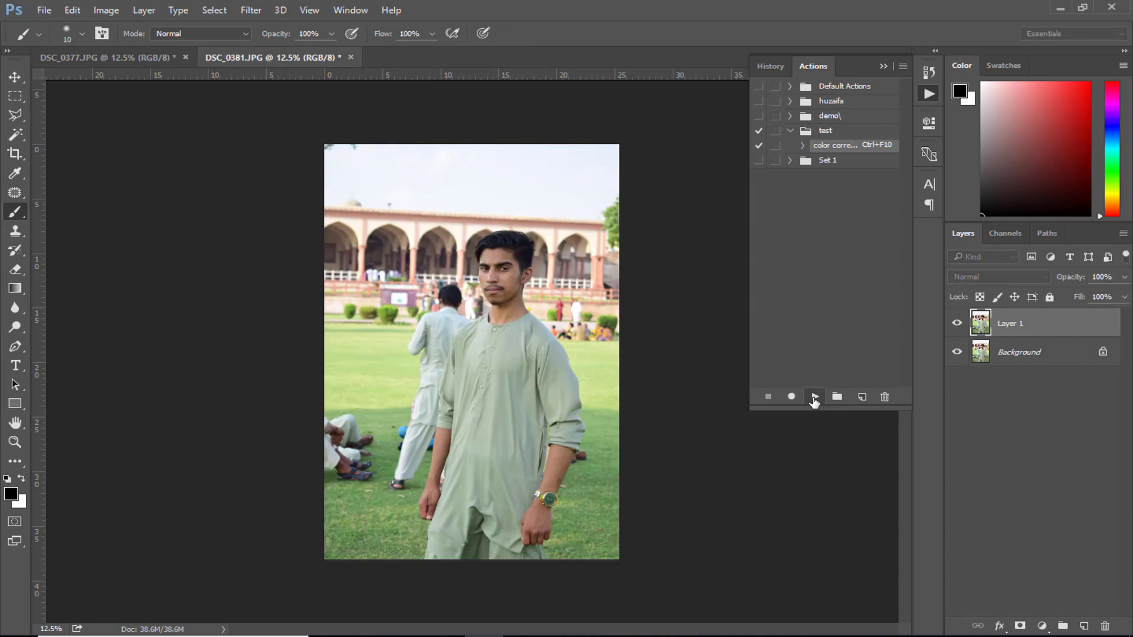
left_click(815, 397)
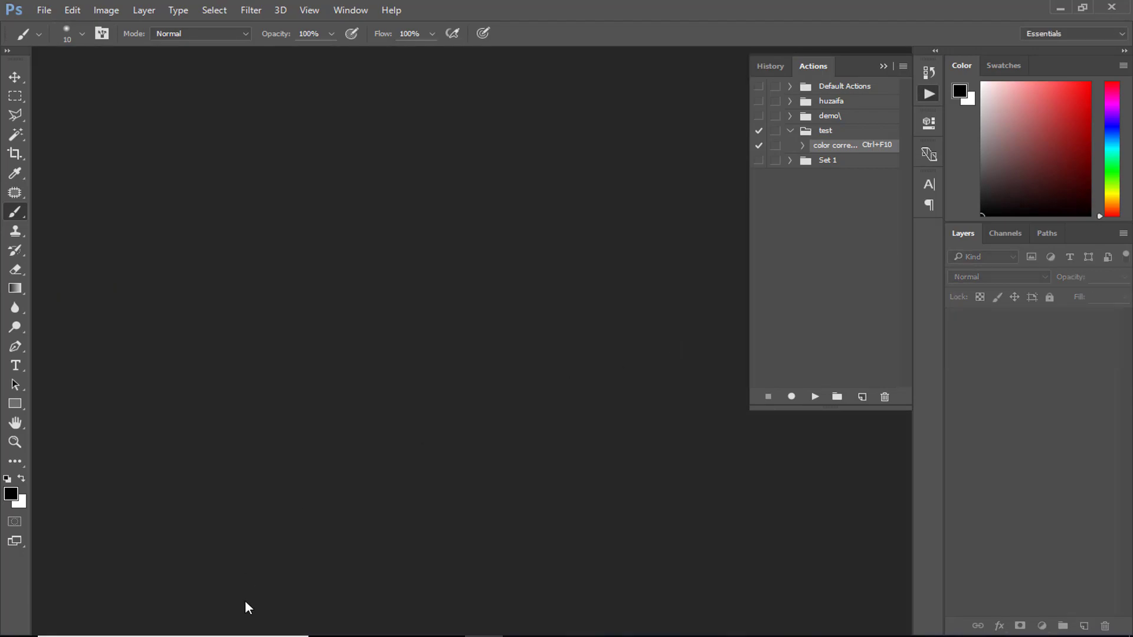
Step: Switch to File Explorer and open DSC_0377 copy.jpg from the jpg folder inside New folder on the Desktop
mouse_move(328, 635)
left_click(263, 600)
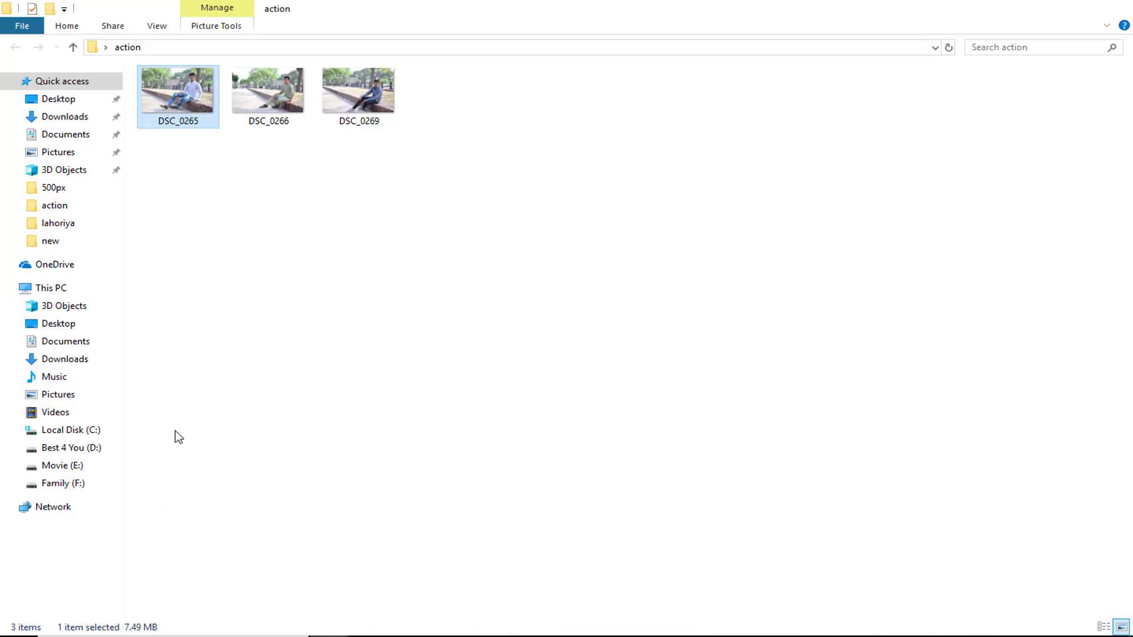
left_click(59, 323)
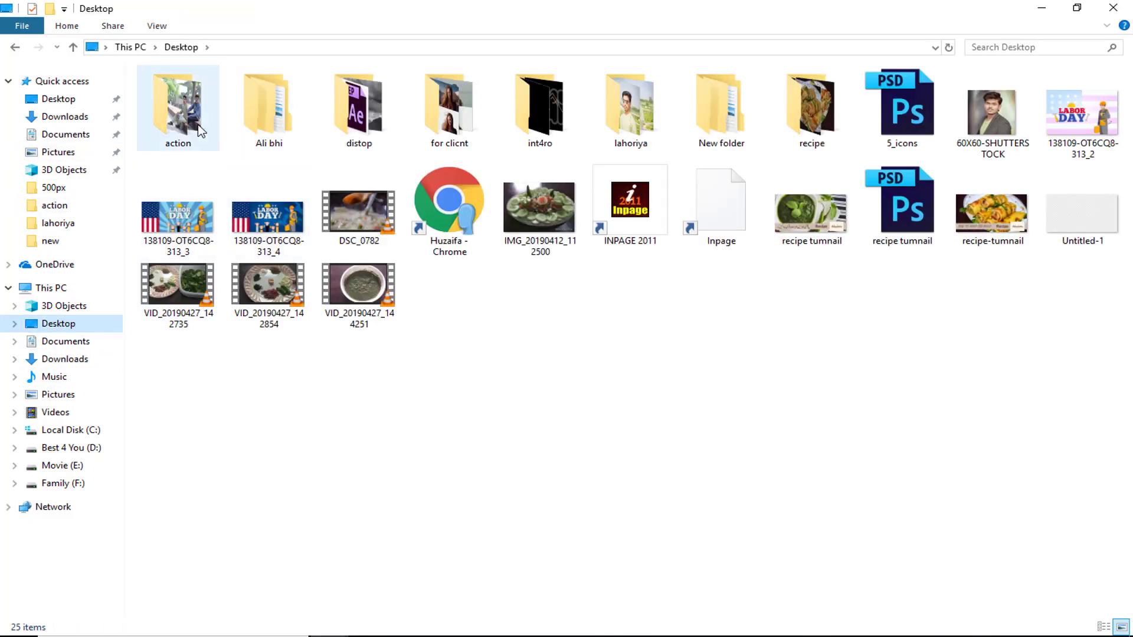
double_click(714, 94)
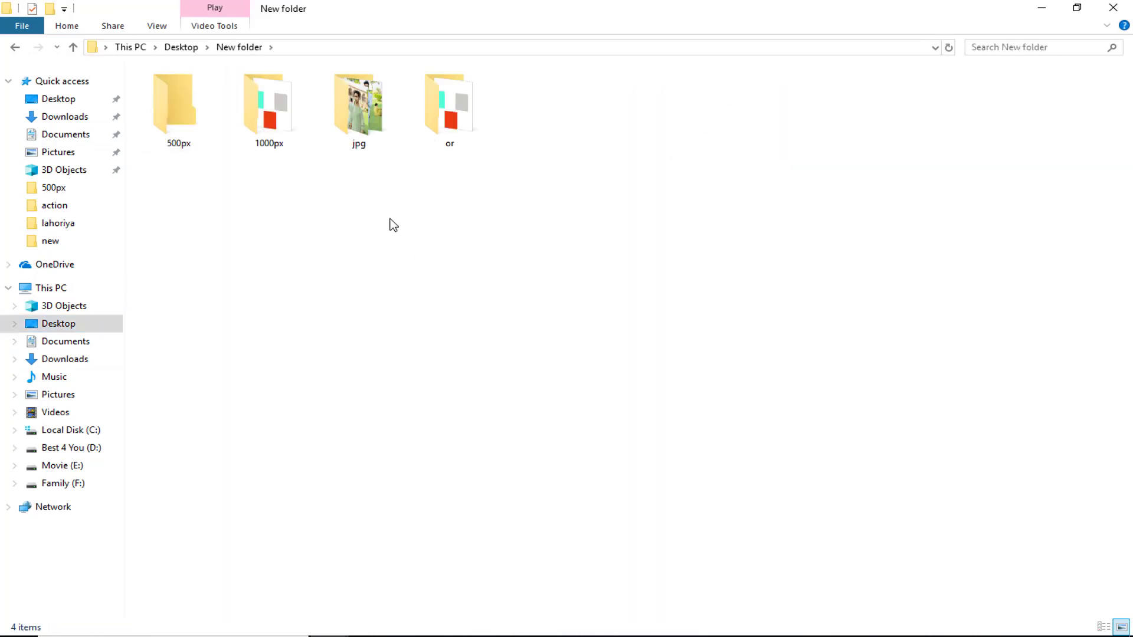
double_click(352, 126)
double_click(426, 124)
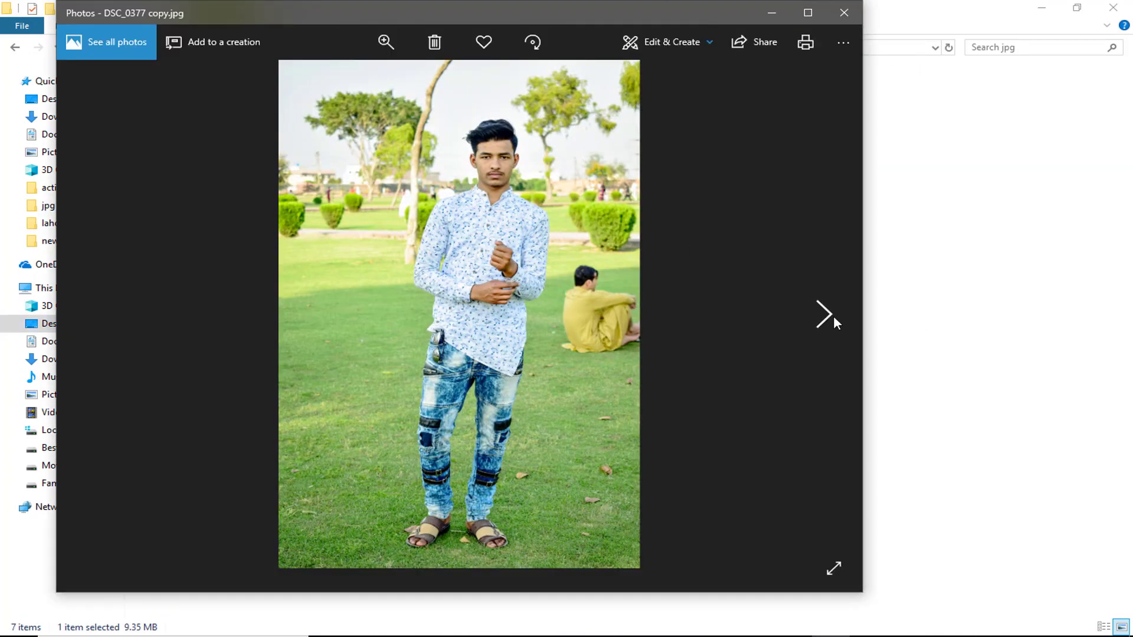
Step: Browse the other exported photos in the jpg folder, including DSC_0266 copy and DSC_0269, and close the viewer
left_click(834, 318)
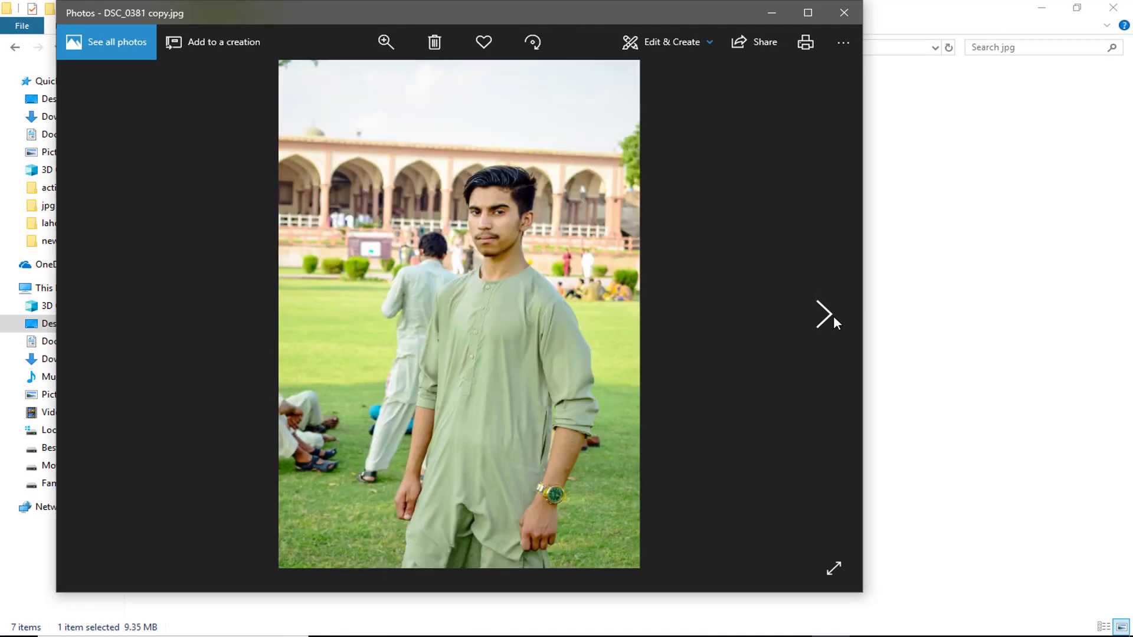
left_click(833, 317)
left_click(834, 317)
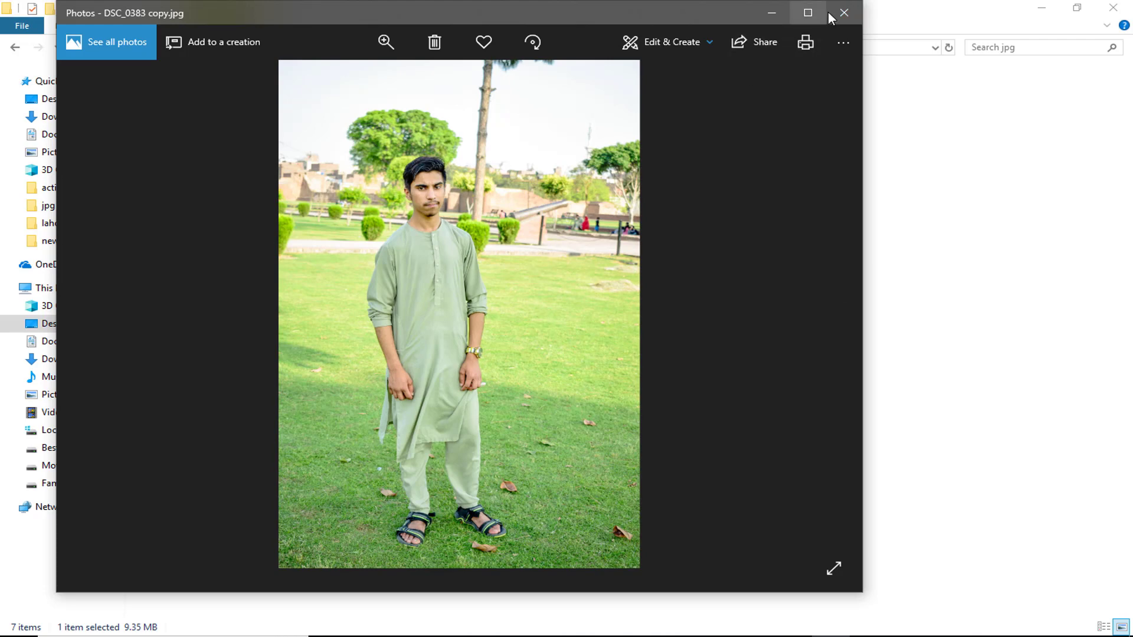
left_click(844, 12)
double_click(242, 135)
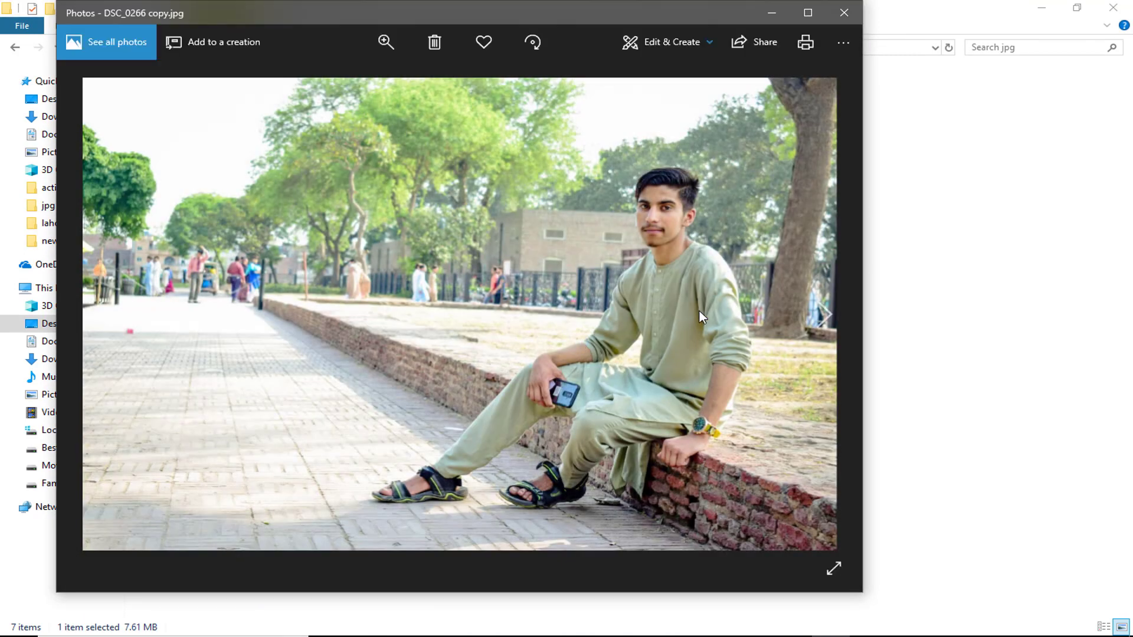
left_click(814, 317)
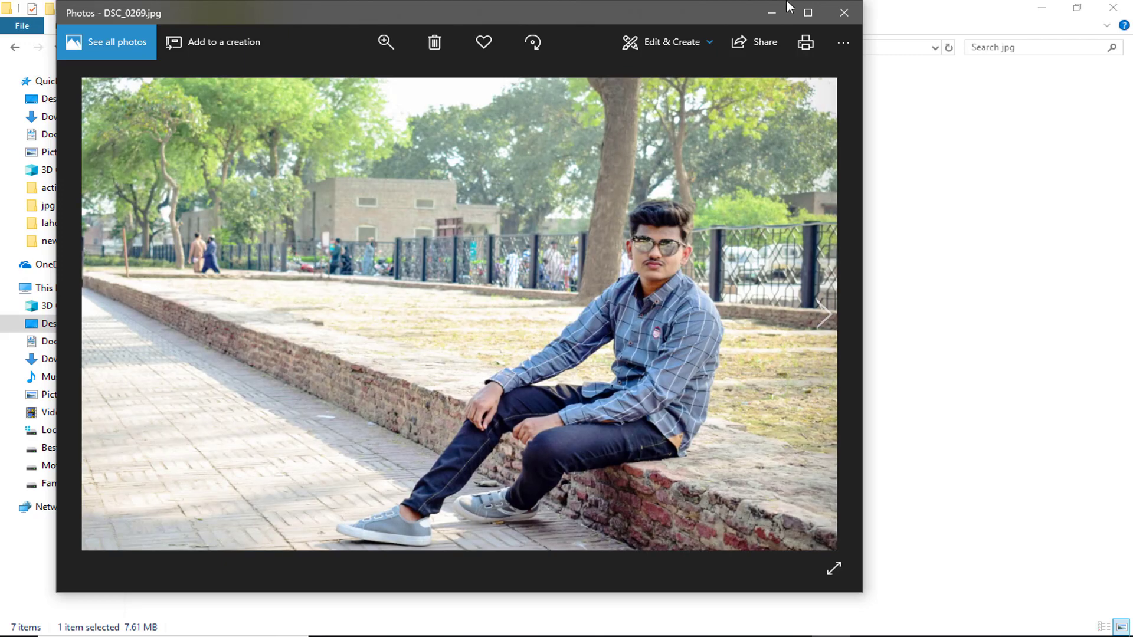
left_click(838, 19)
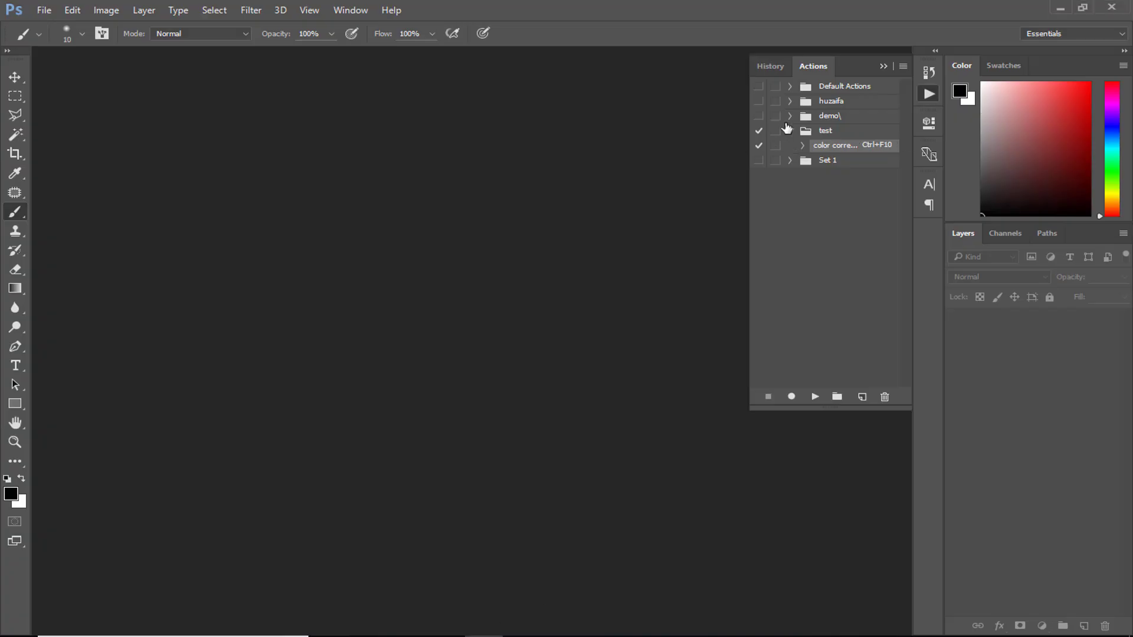
Step: Back in Photoshop, collapse the test action set and disable all of its commands
left_click(789, 130)
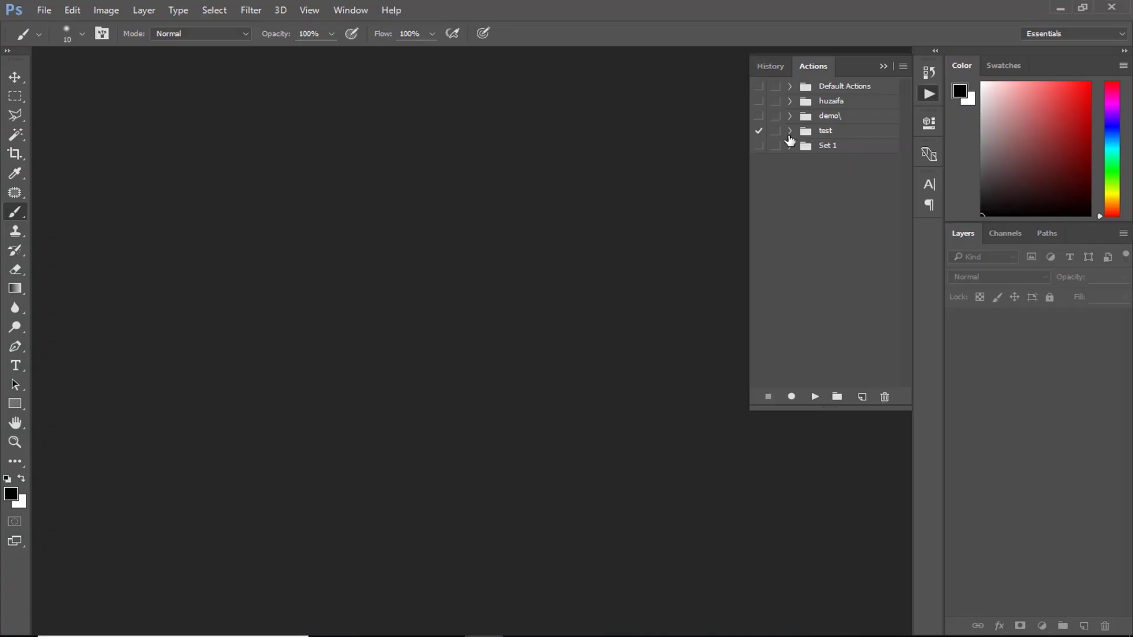
left_click(760, 131)
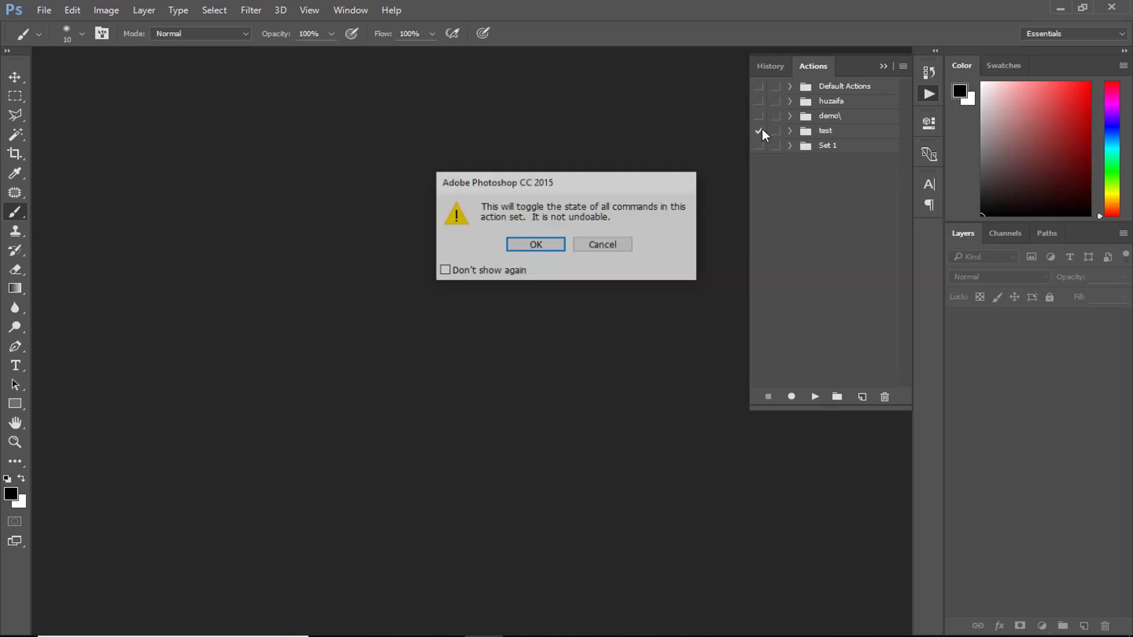
left_click(543, 244)
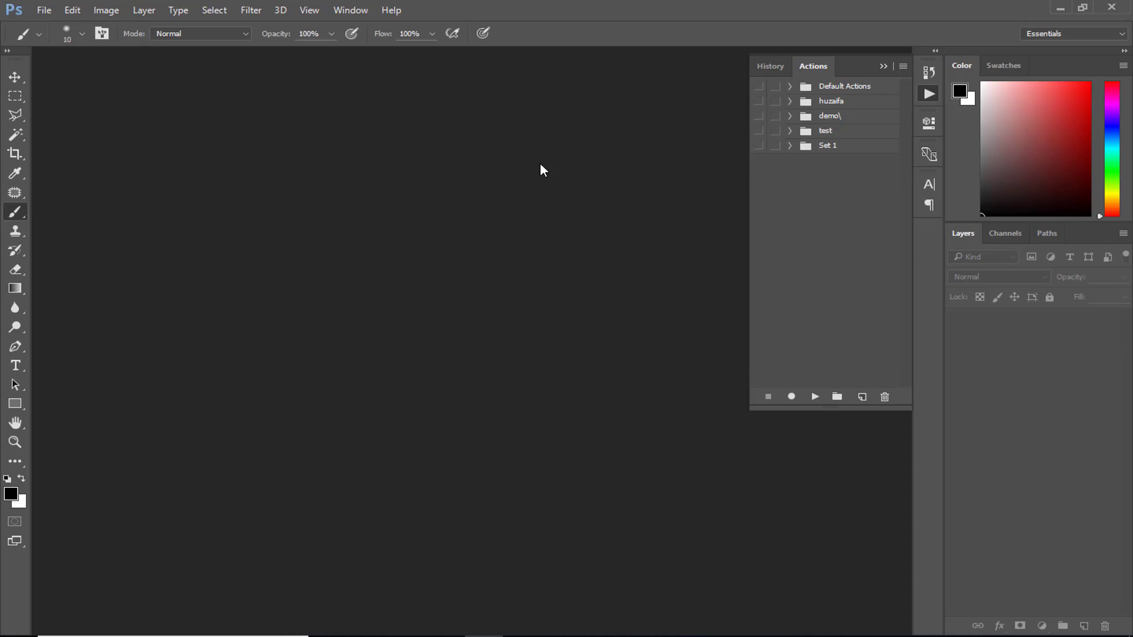
left_click(789, 101)
left_click(789, 101)
left_click(790, 117)
left_click(789, 116)
left_click(45, 10)
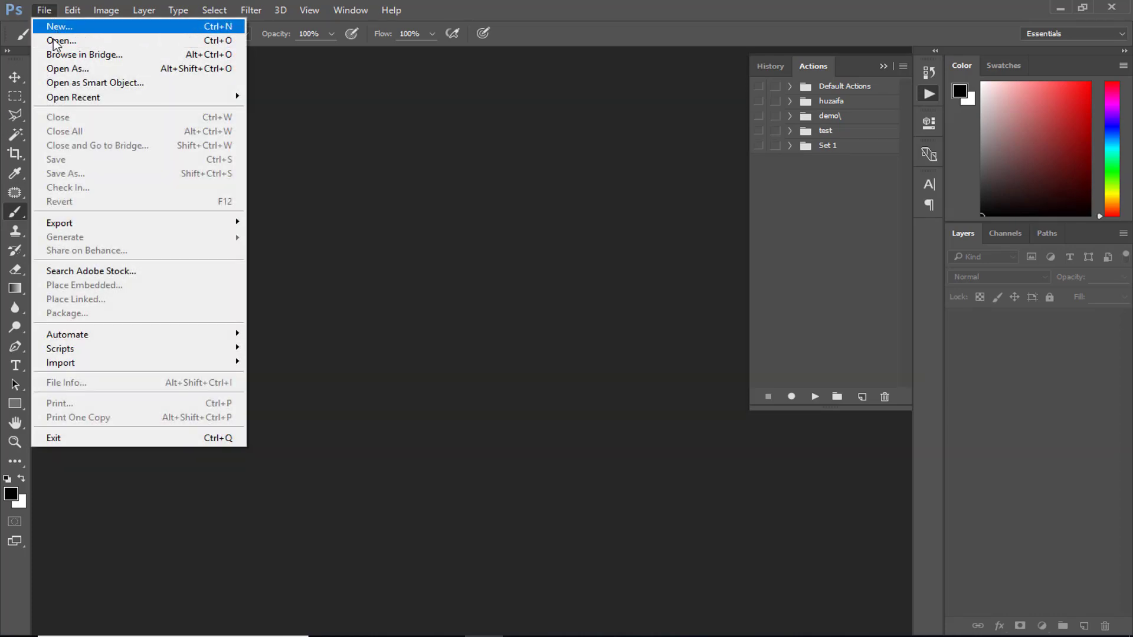
left_click(54, 41)
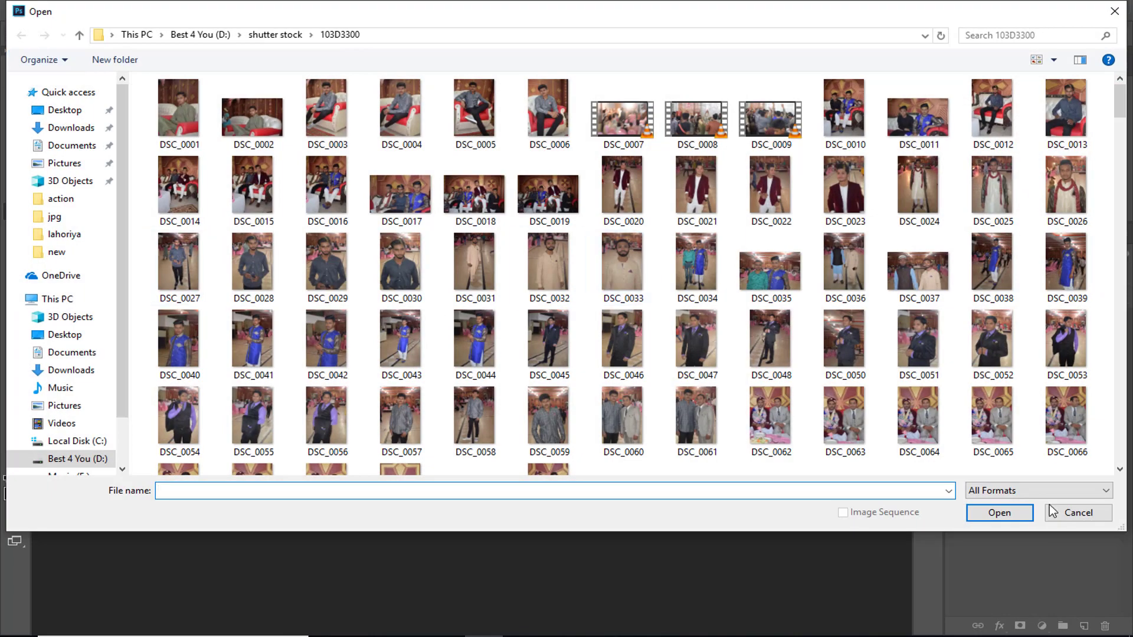
left_click(1086, 513)
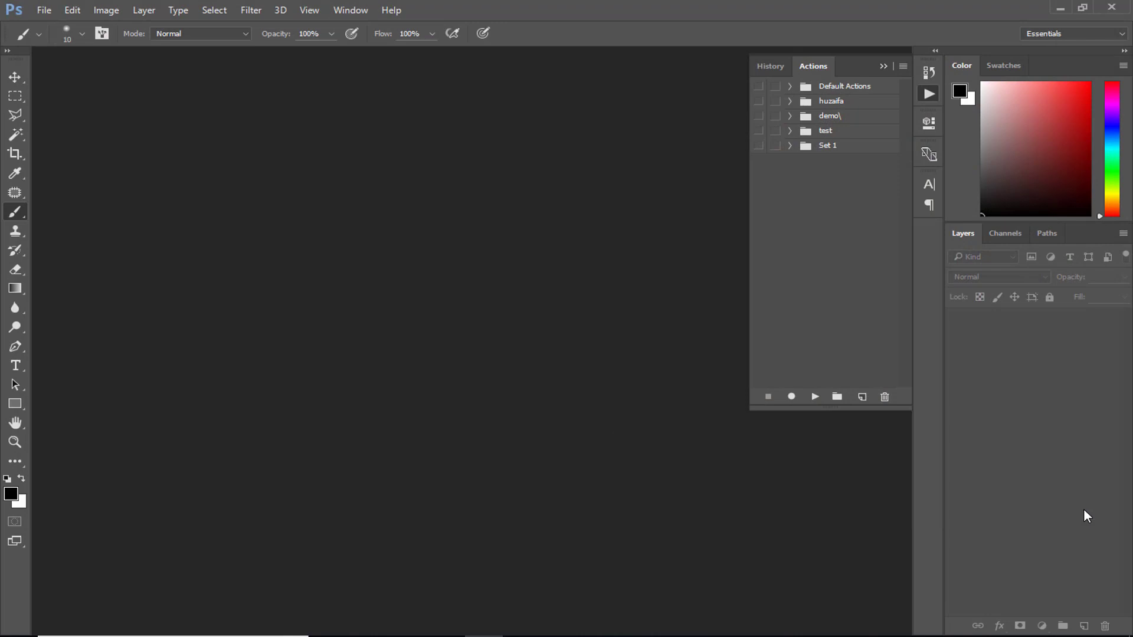